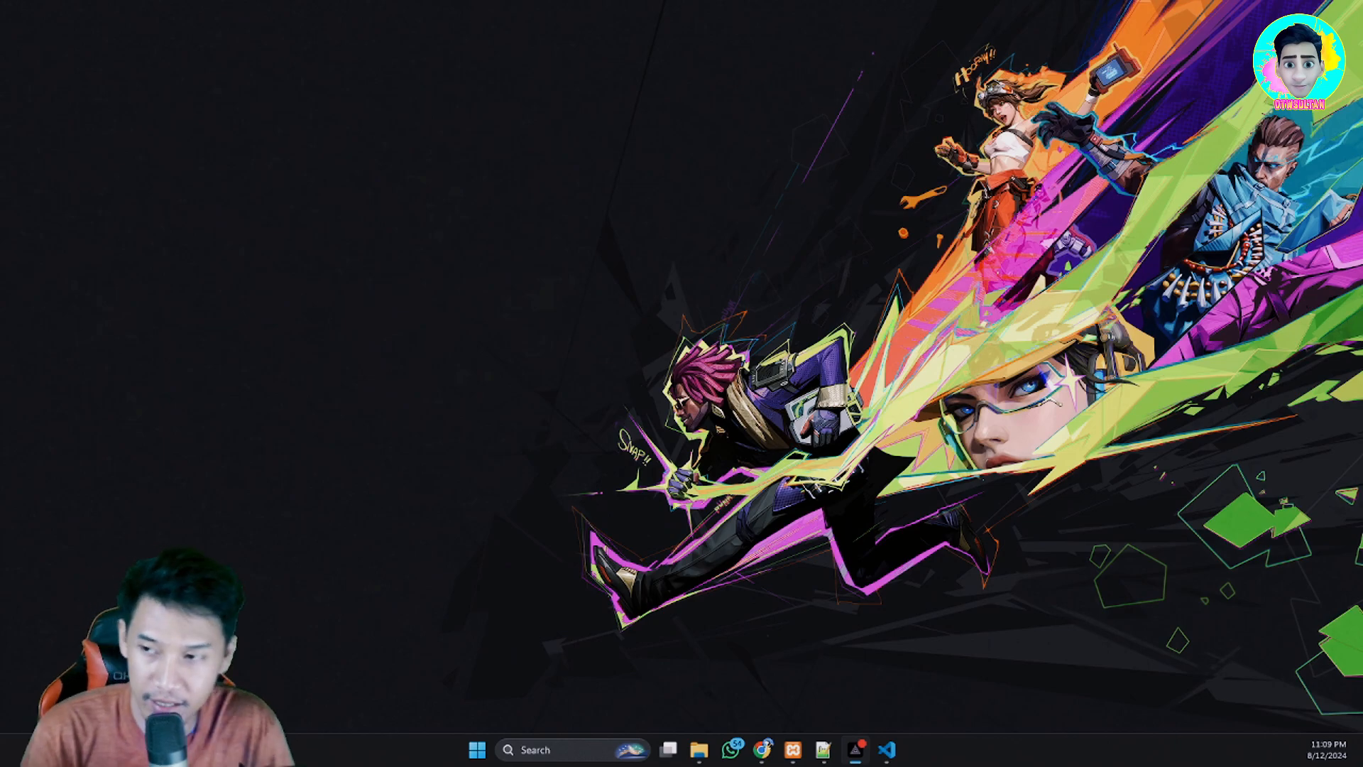
Bring Chrome back and show the File Manager tab on the empty vid.iklimflex.com folder
left_click(762, 750)
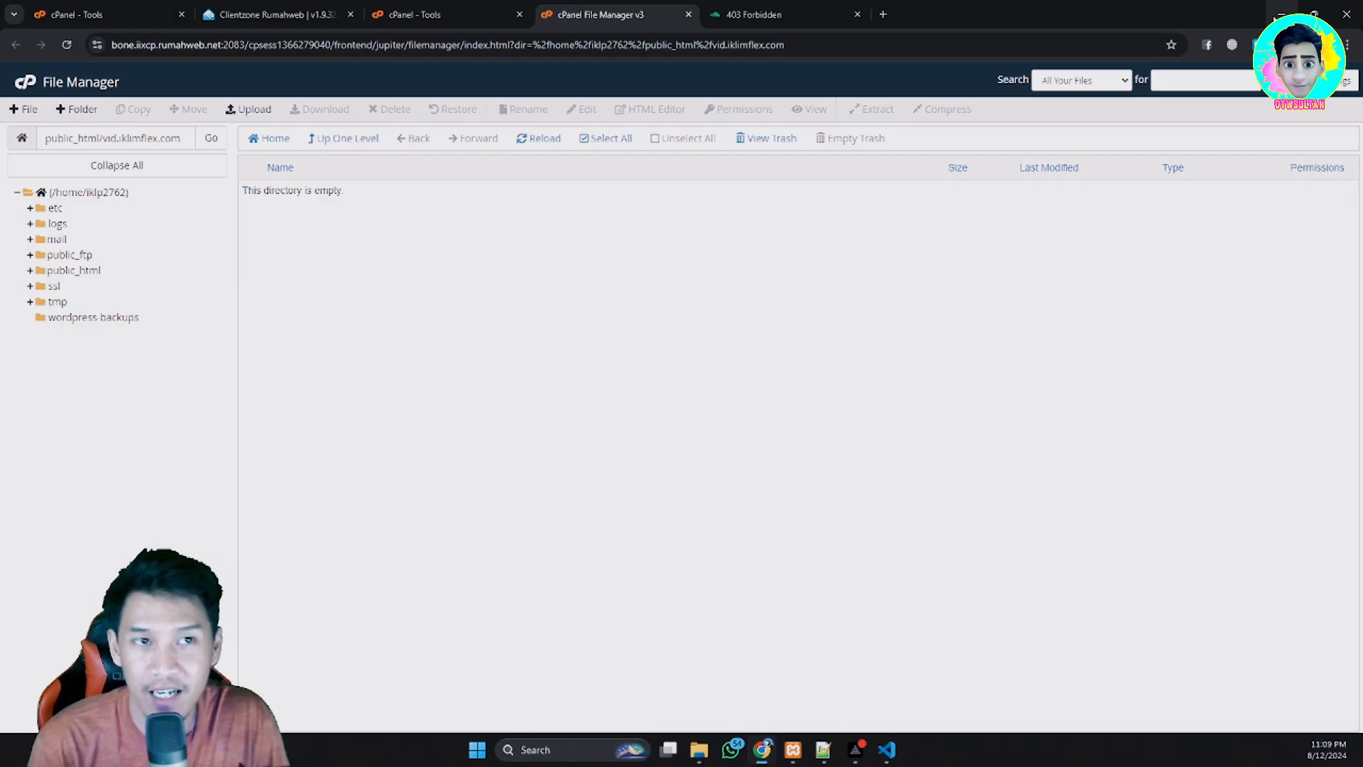
left_click(1280, 14)
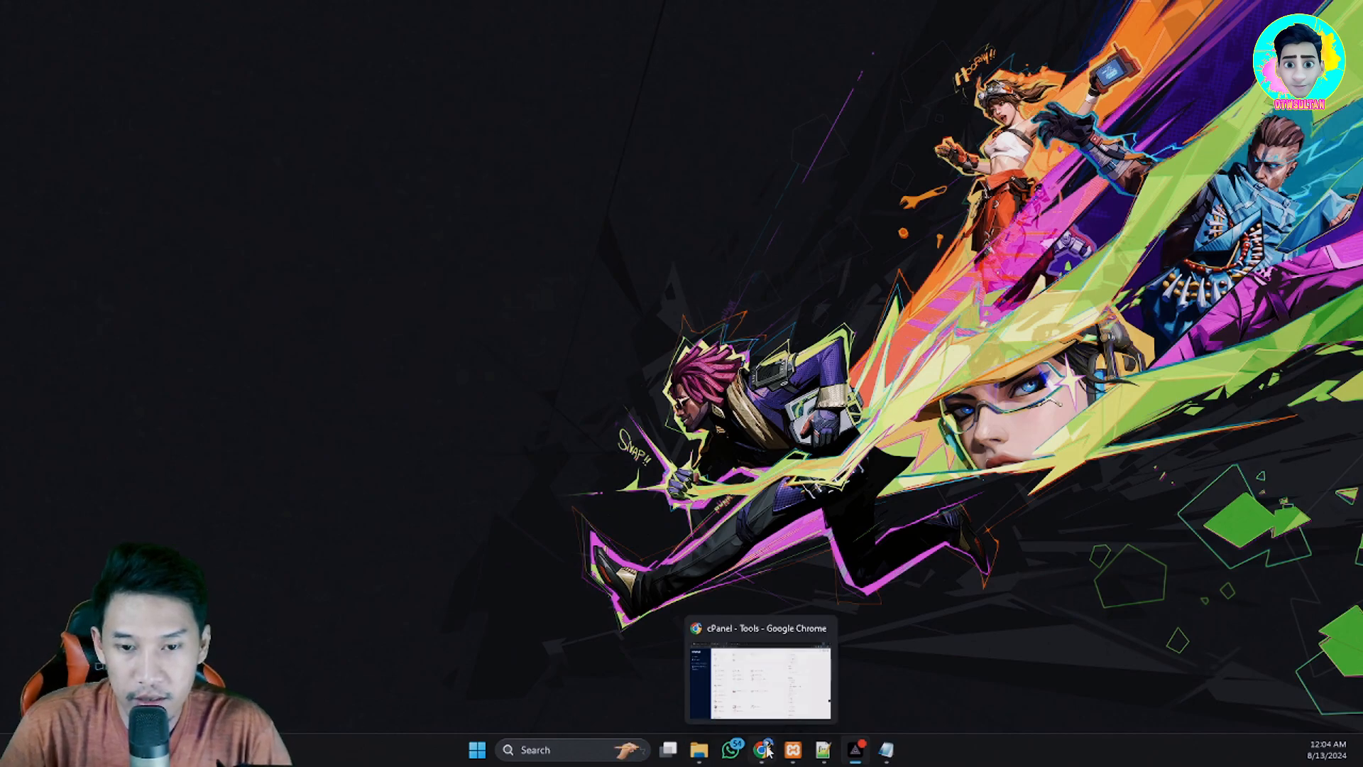
left_click(765, 749)
left_click(414, 11)
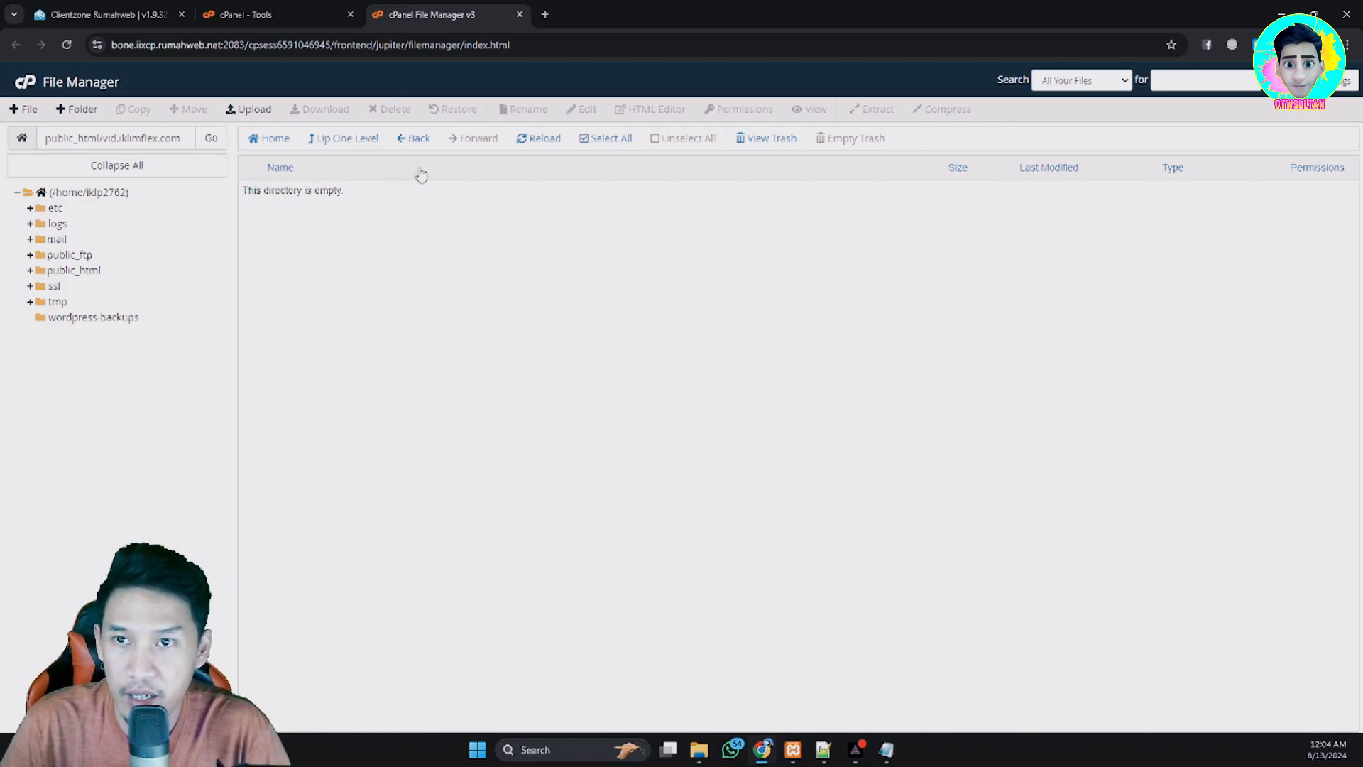
Upload Member SUB - CPA Company - Affiliate Management System.zip (16.31 MB) into vid.iklimflex.com
left_click(254, 110)
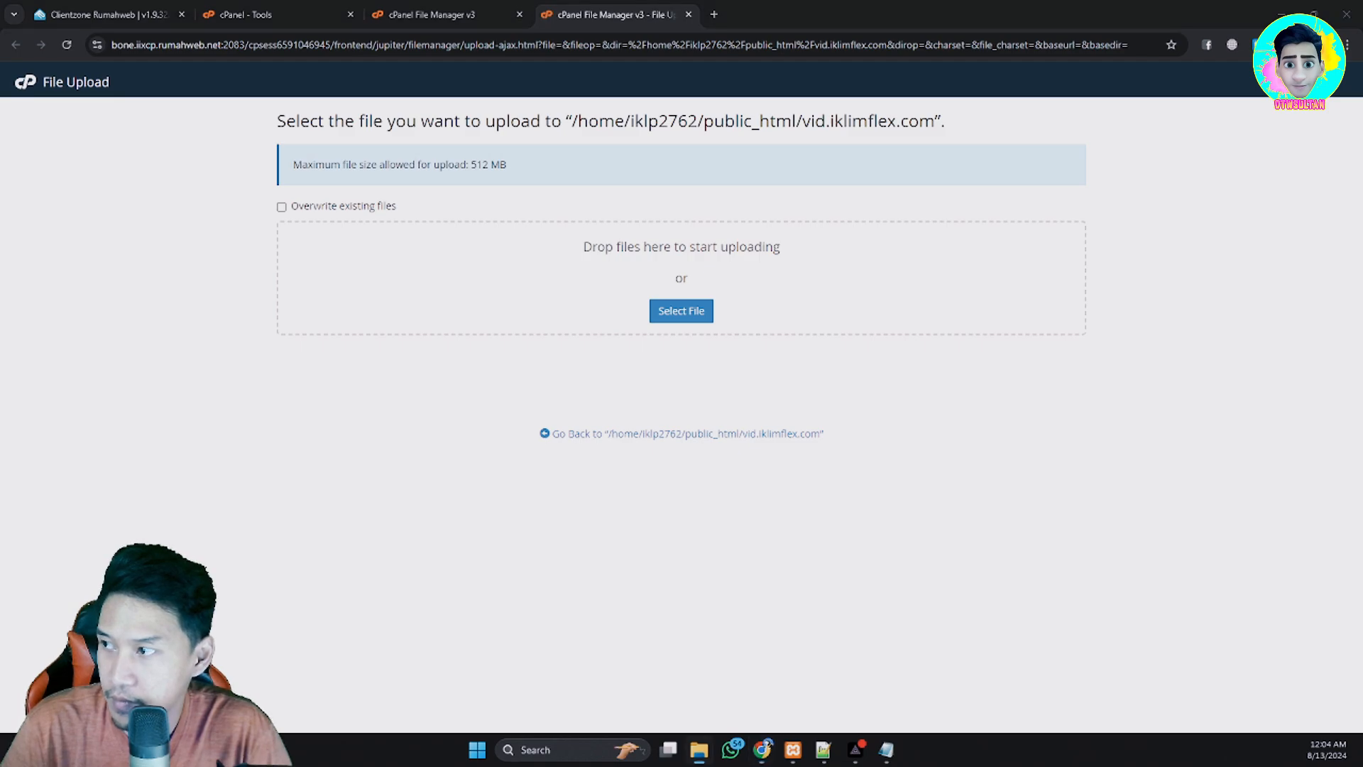
left_click_drag(909, 284, 676, 316)
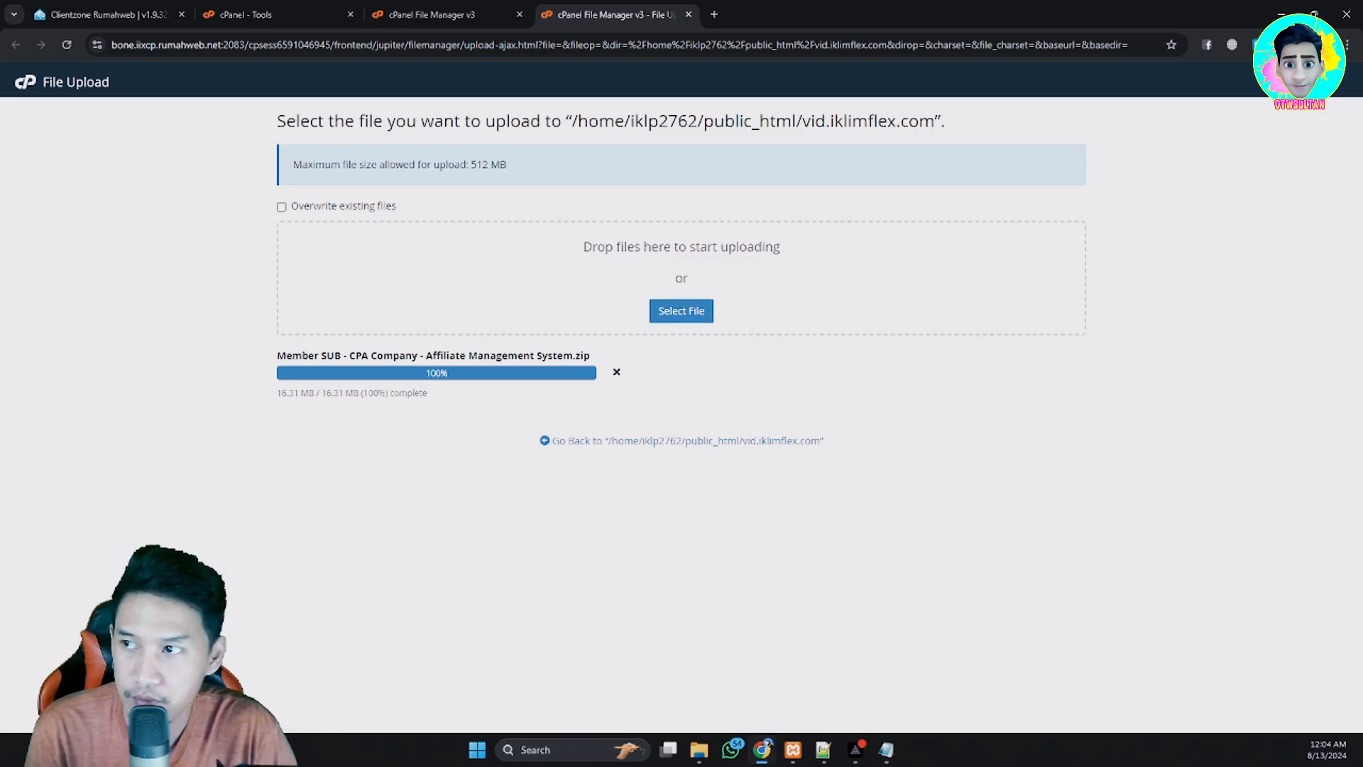
left_click(637, 444)
Extract the zip in place and reload to list assets, db, images, includes and PHP files
right_click(337, 193)
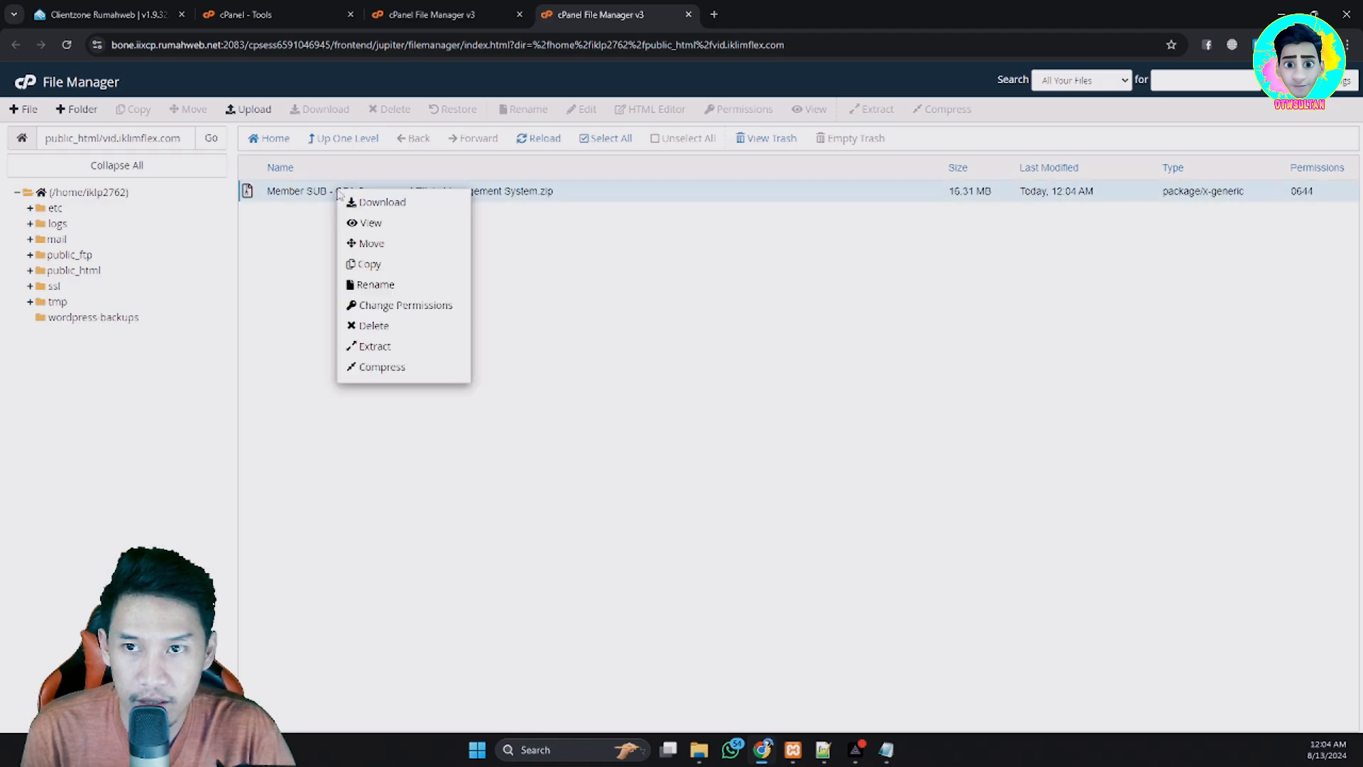
left_click(383, 348)
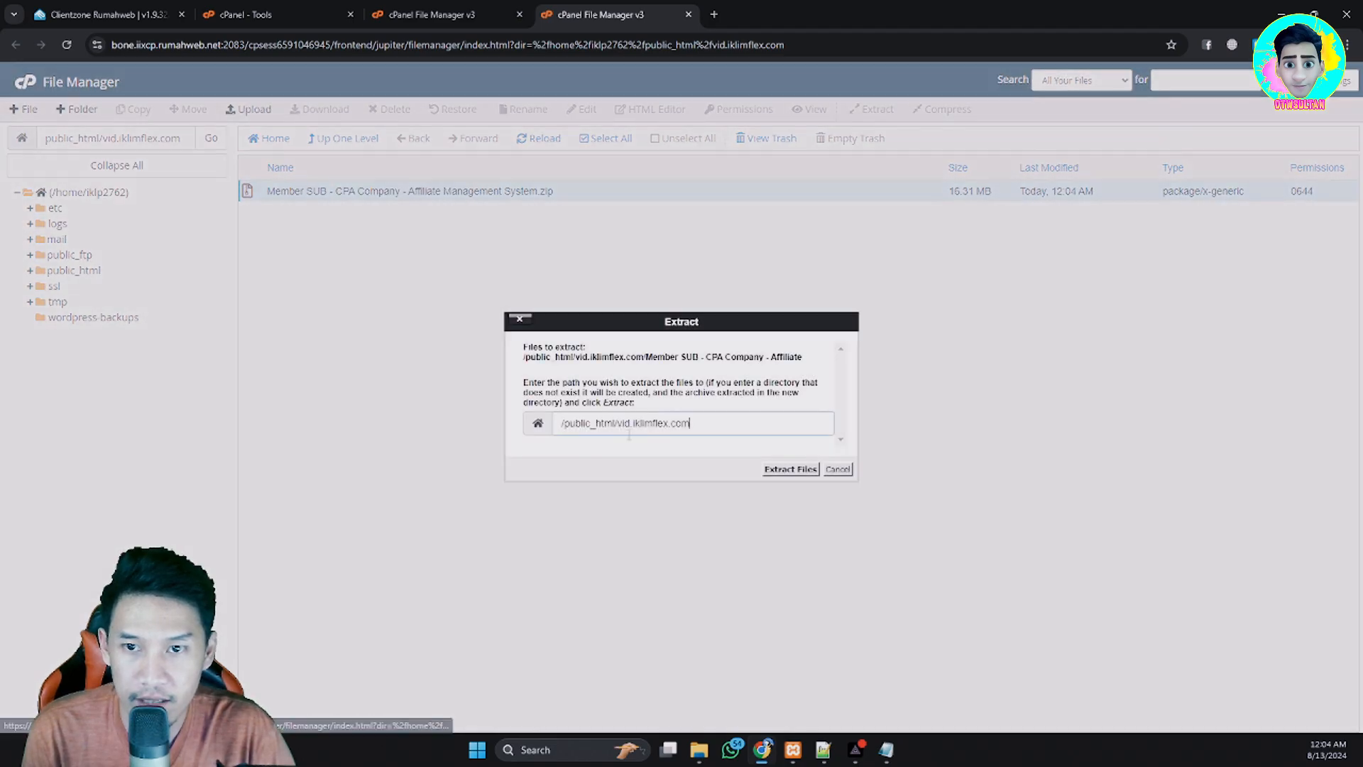
left_click(781, 470)
left_click(912, 547)
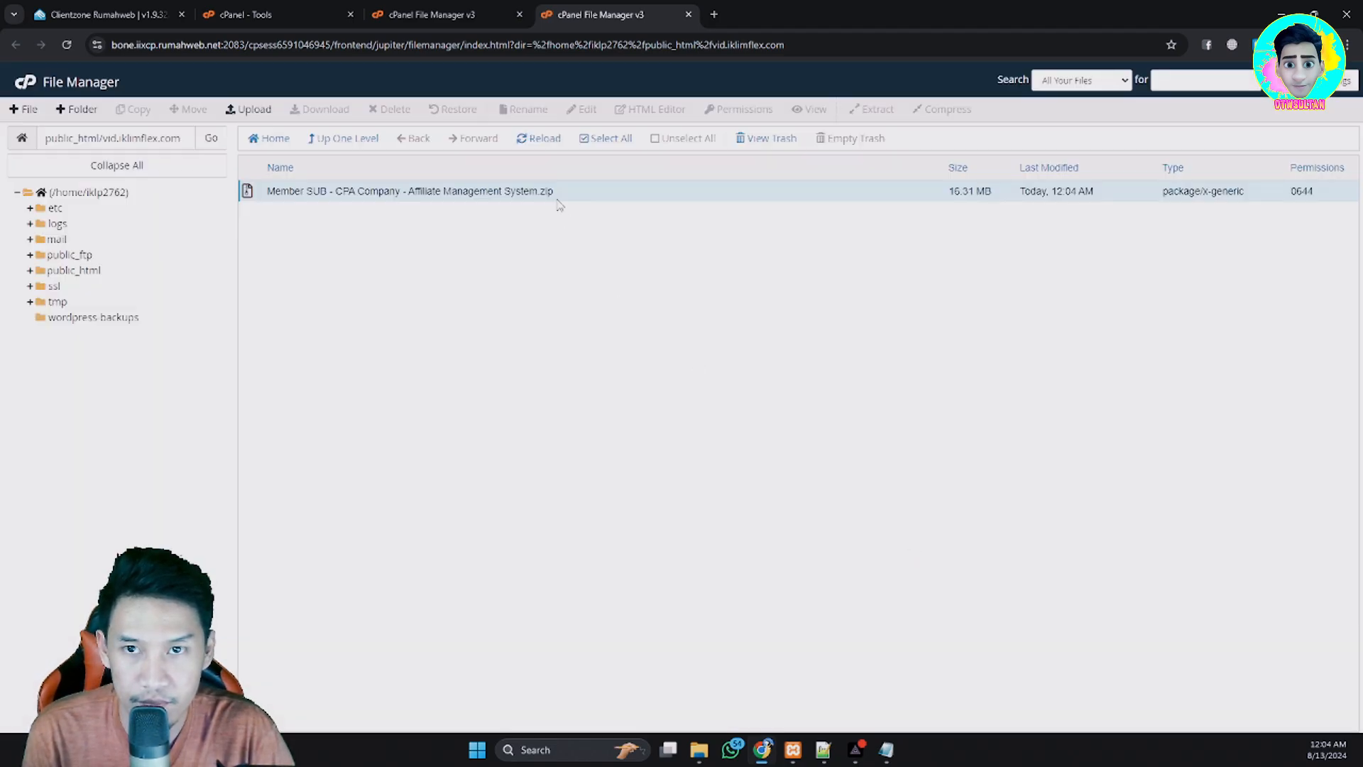
left_click(526, 139)
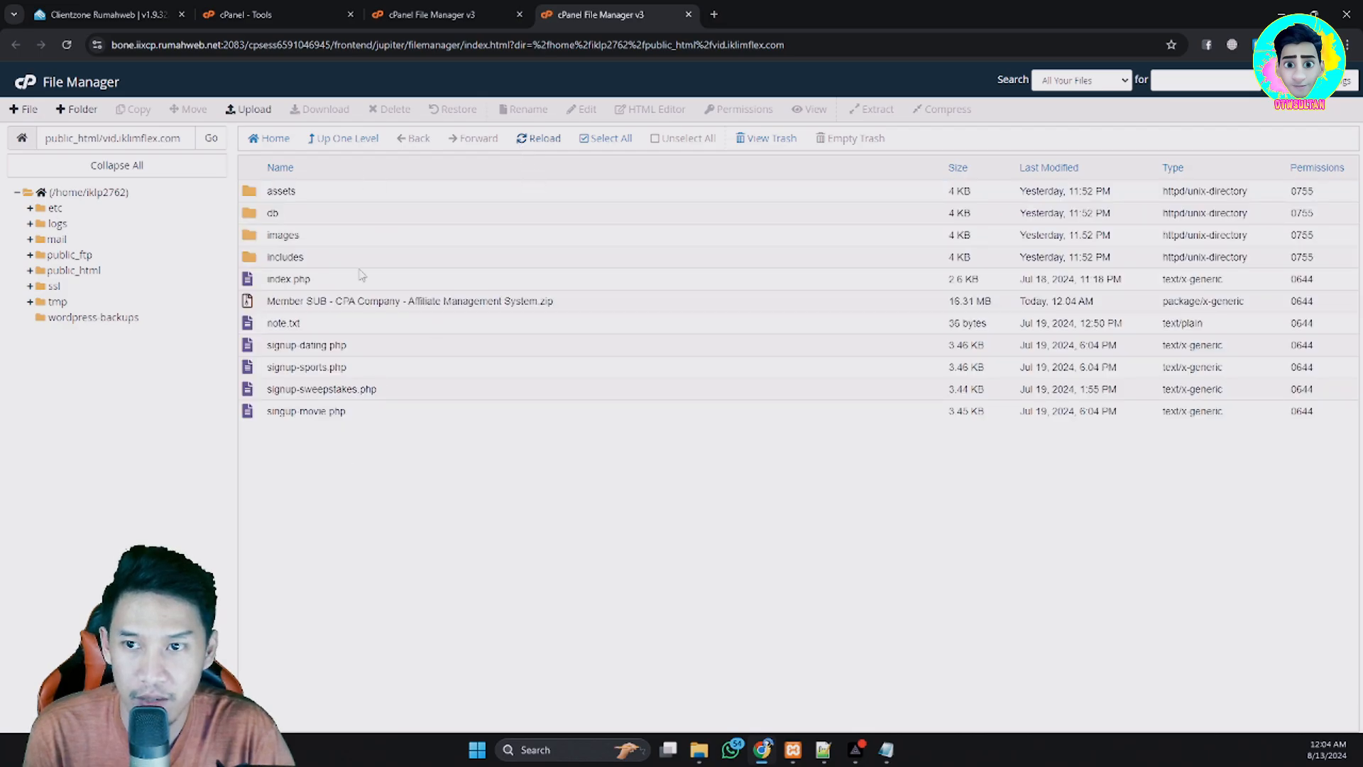
Enter membersub as the new database name on the MySQL Databases page
left_click(423, 16)
left_click(283, 15)
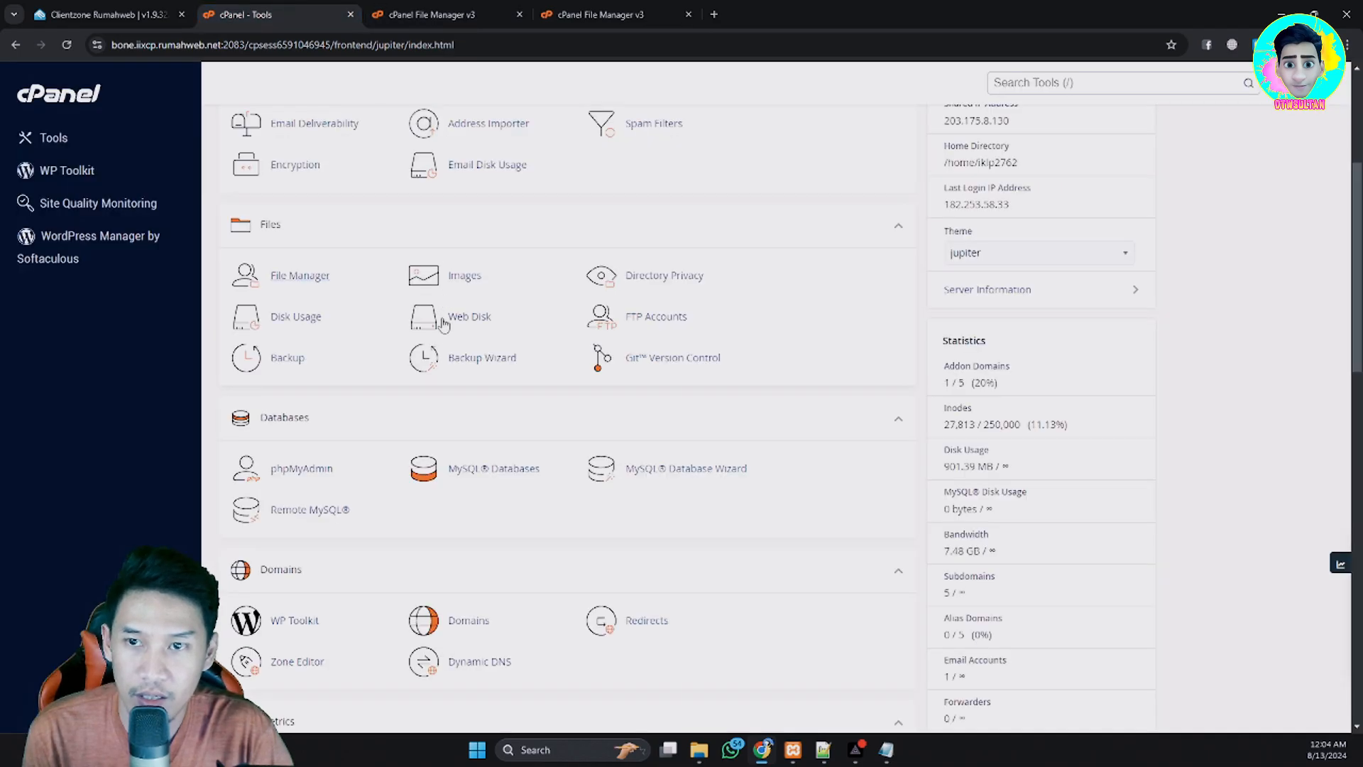
scroll(444, 334, "down", 2)
scroll(465, 430, "up", 3)
scroll(474, 461, "down", 1)
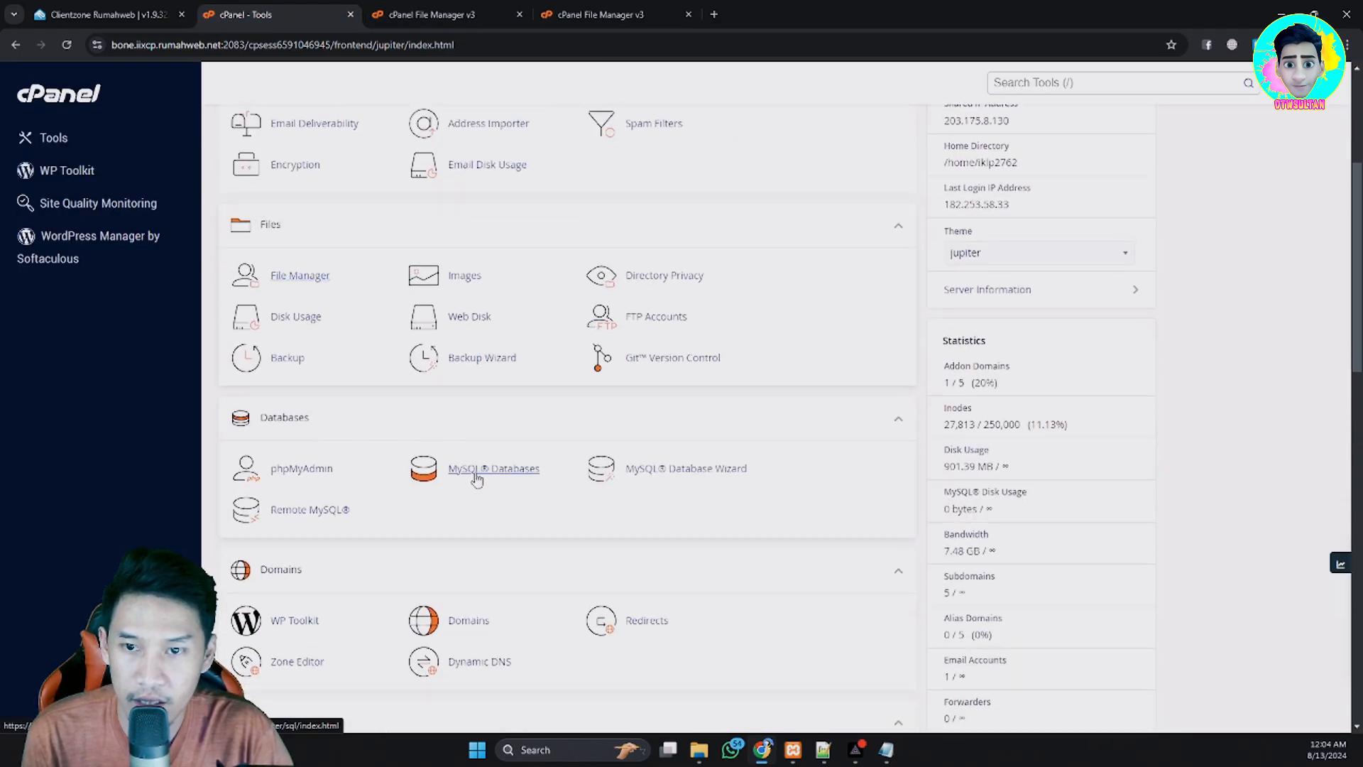
left_click(477, 480)
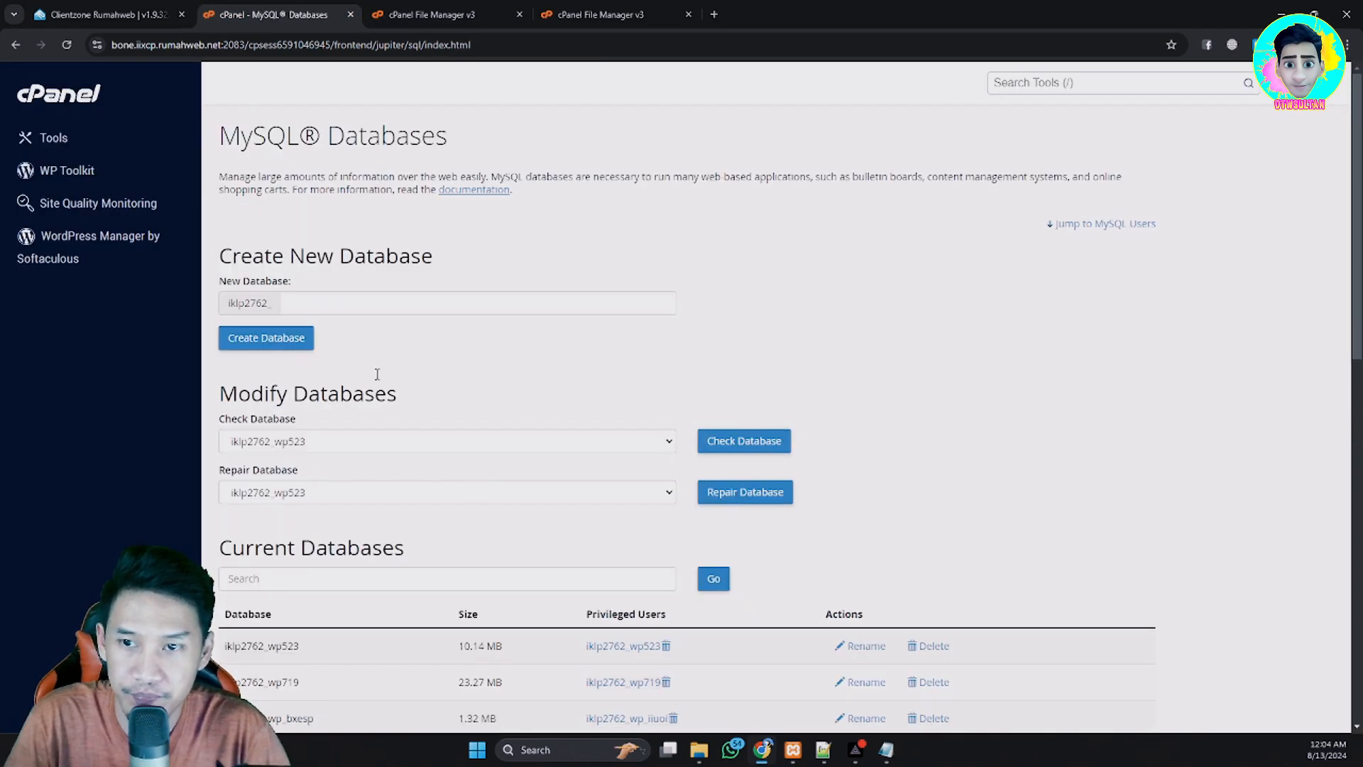
left_click(327, 302)
key("Down")
key("Return")
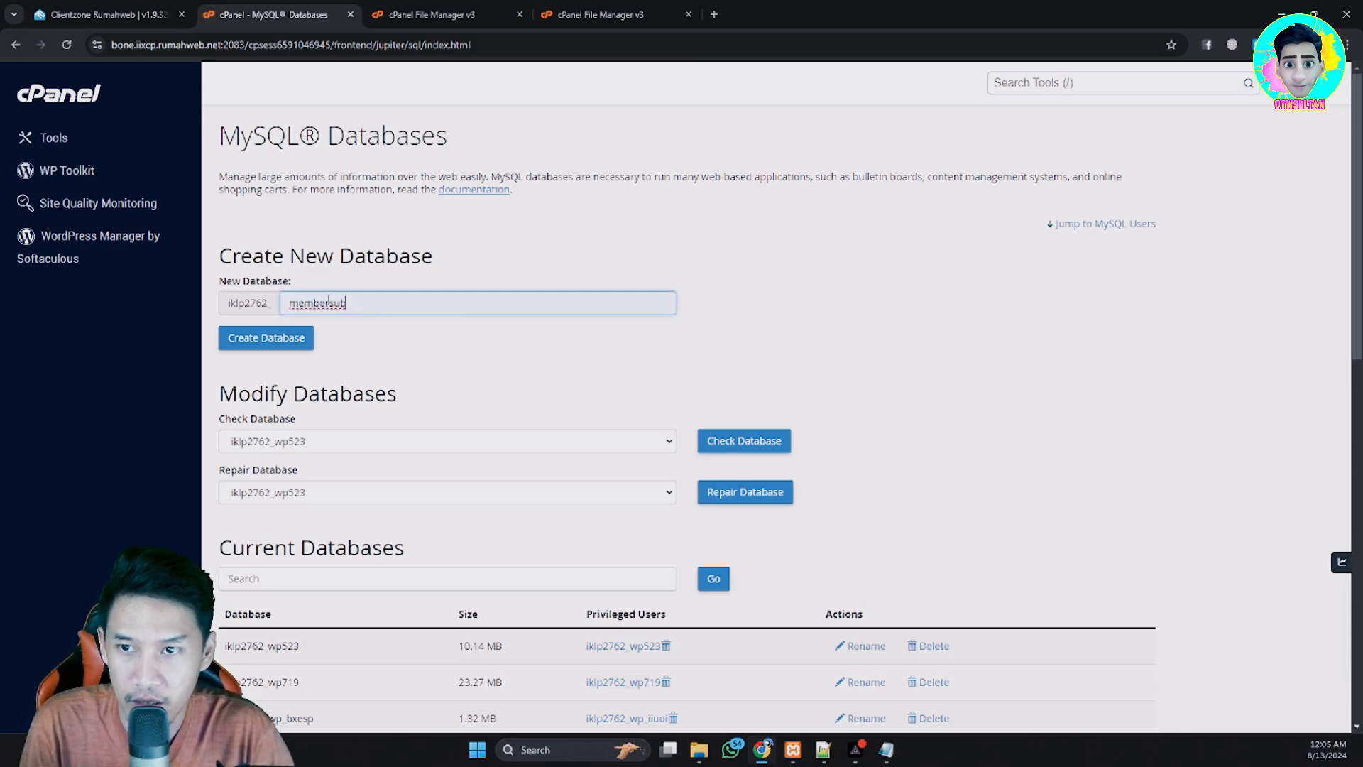
Copy the database name membersub into Notepad
double_click(326, 304)
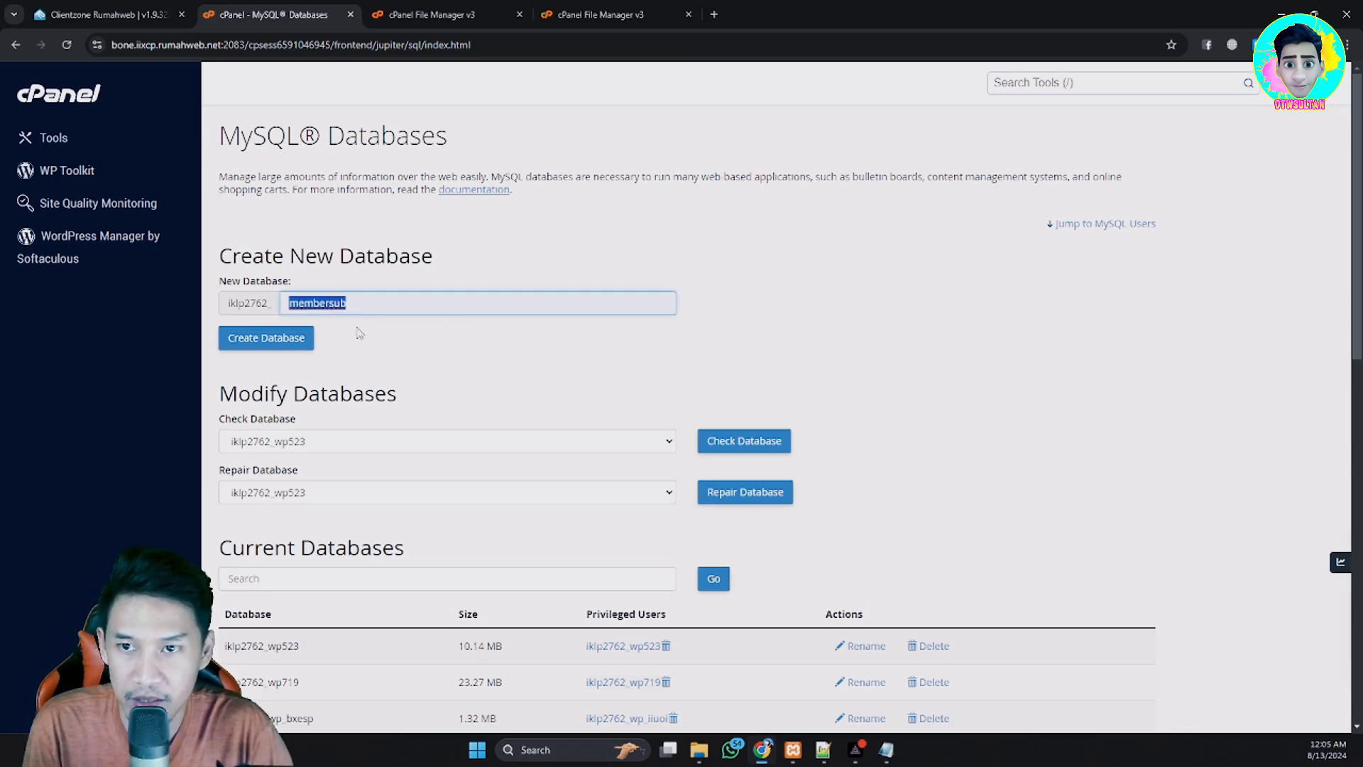
key("ctrl+c")
left_click(886, 750)
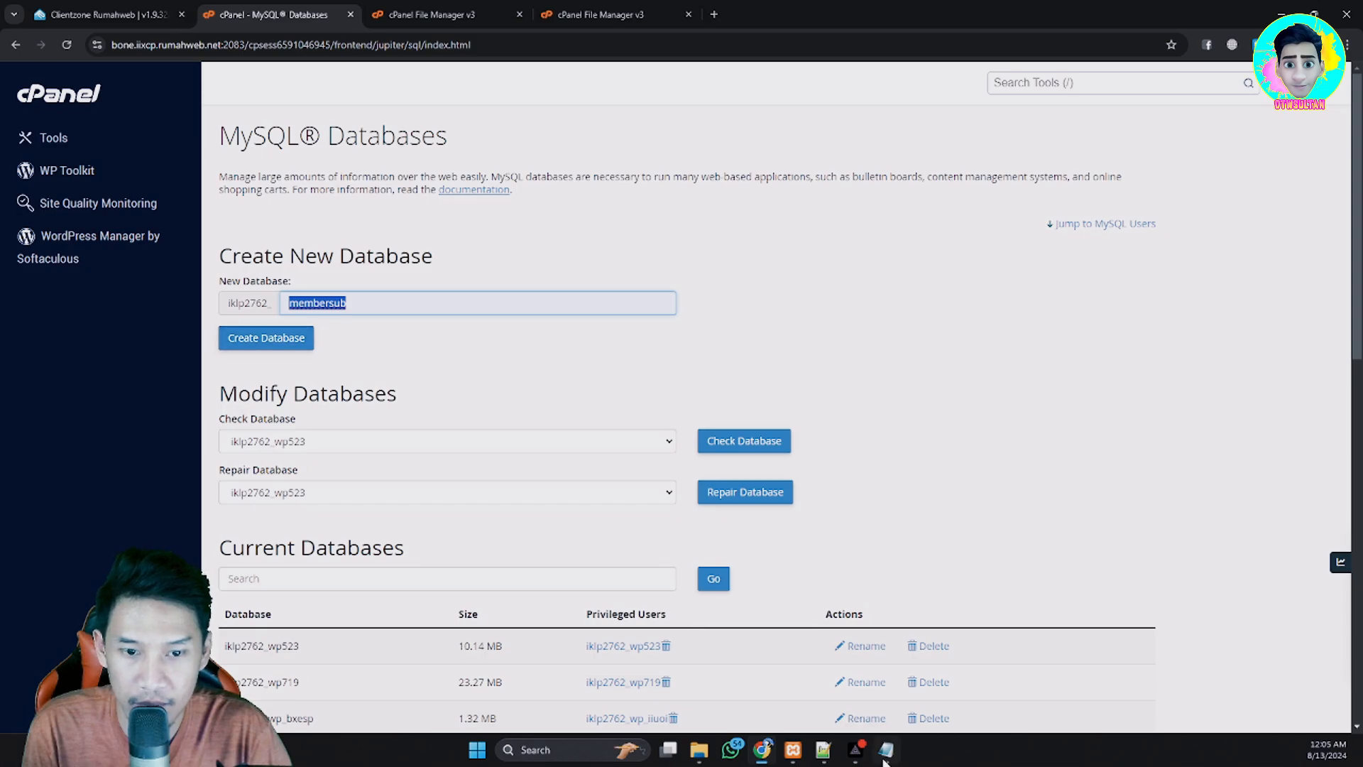
key("ctrl+v")
Create the iklp2762_membersub database and return to the MySQL Databases list
left_click(305, 339)
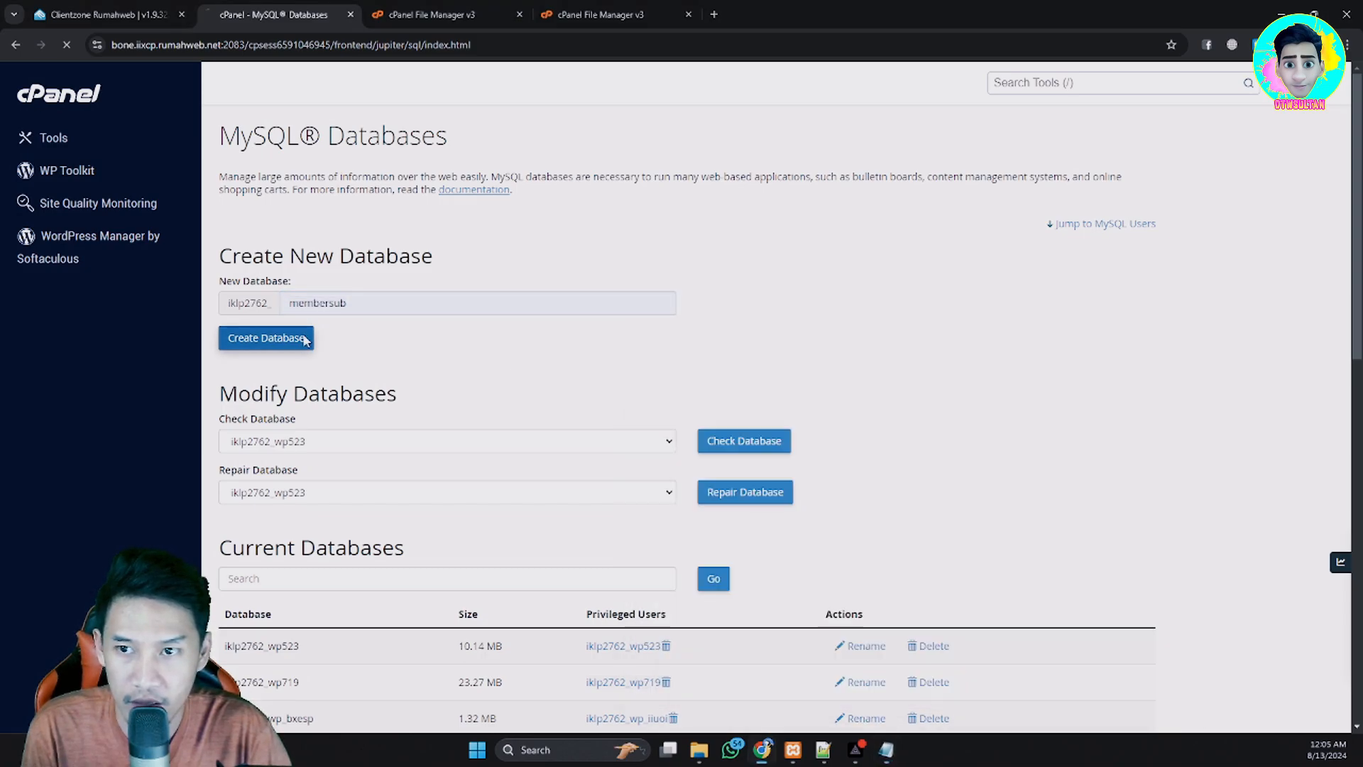
left_click(692, 233)
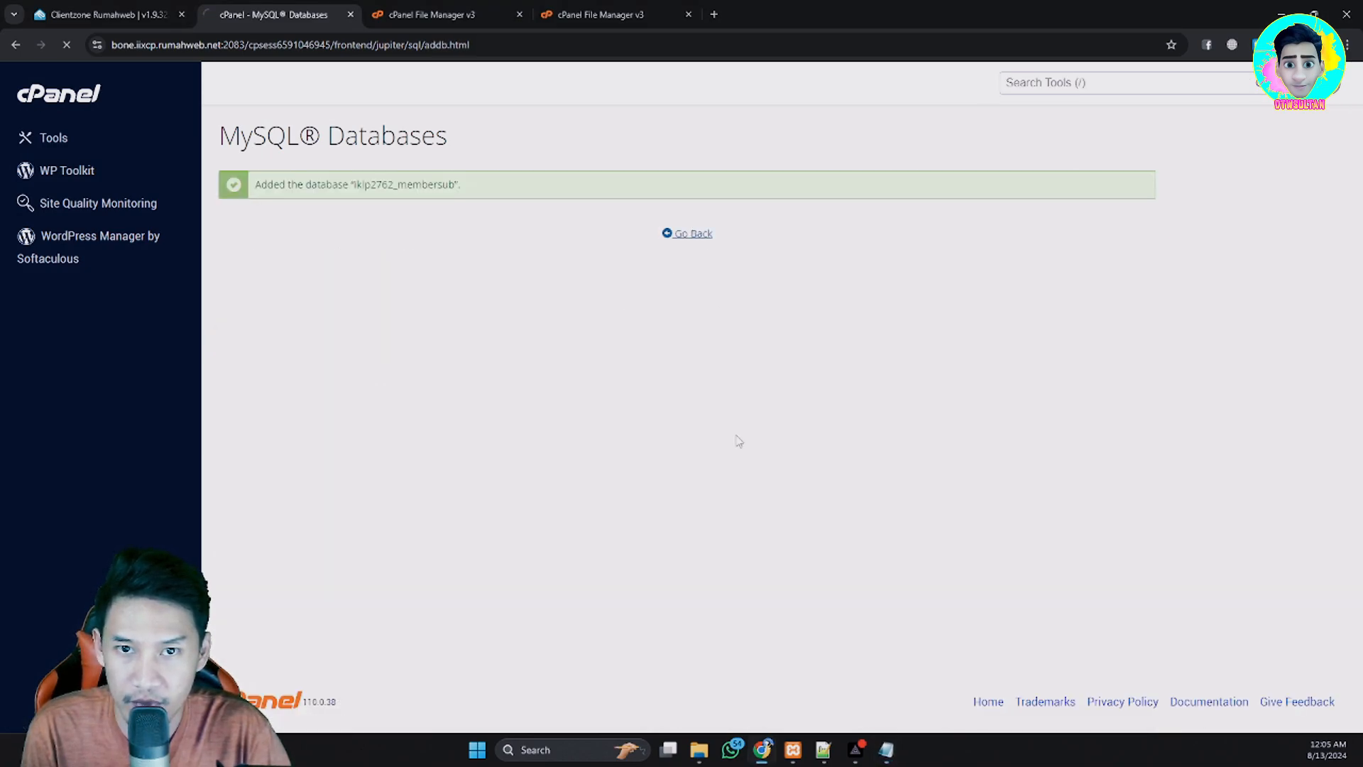
scroll(603, 411, "down", 3)
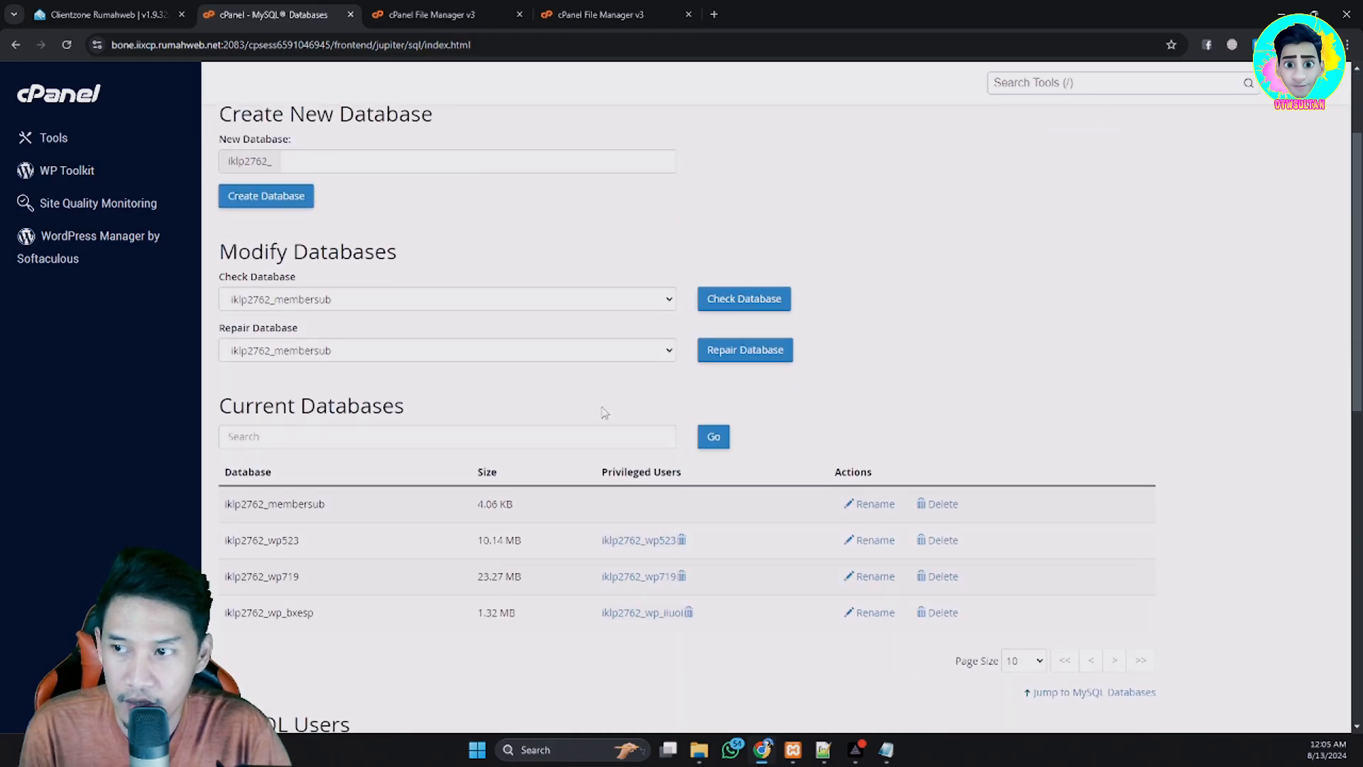
scroll(603, 411, "up", 3)
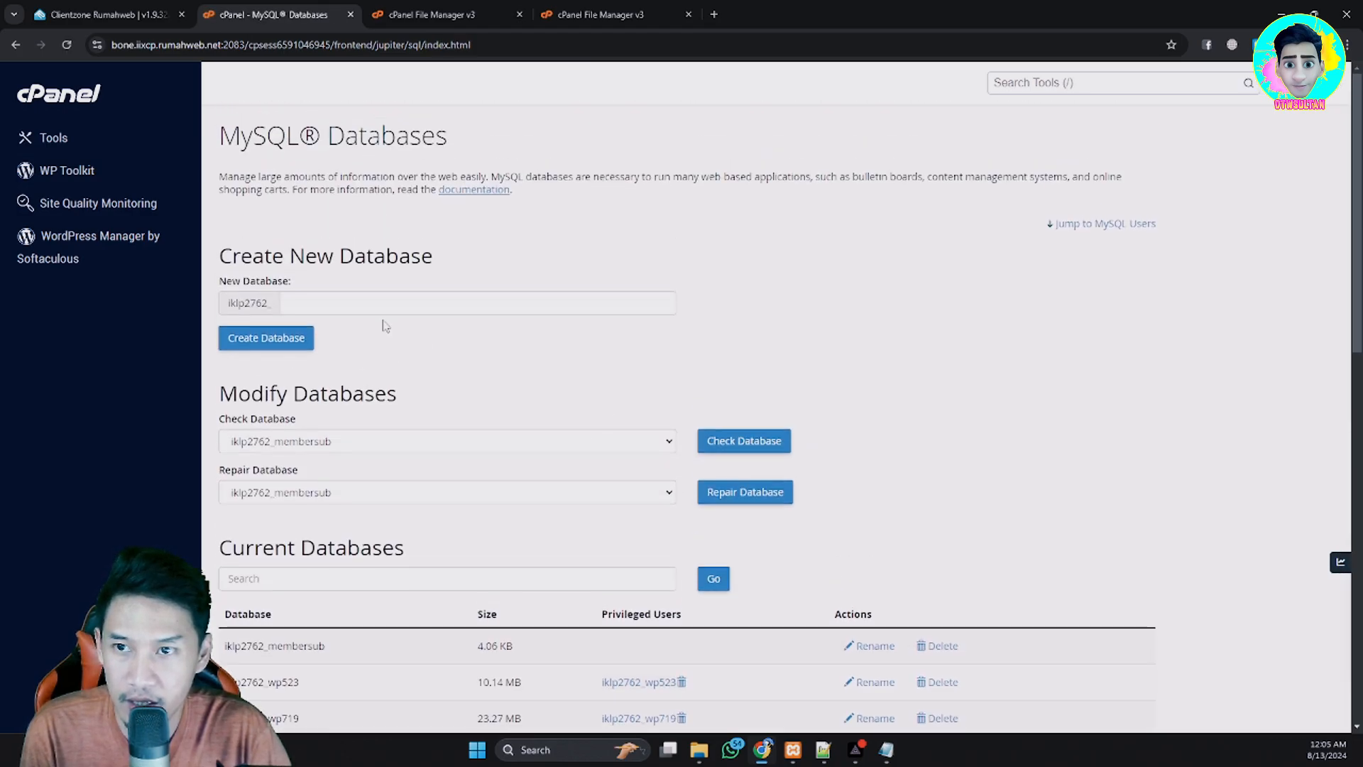
scroll(382, 325, "down", 10)
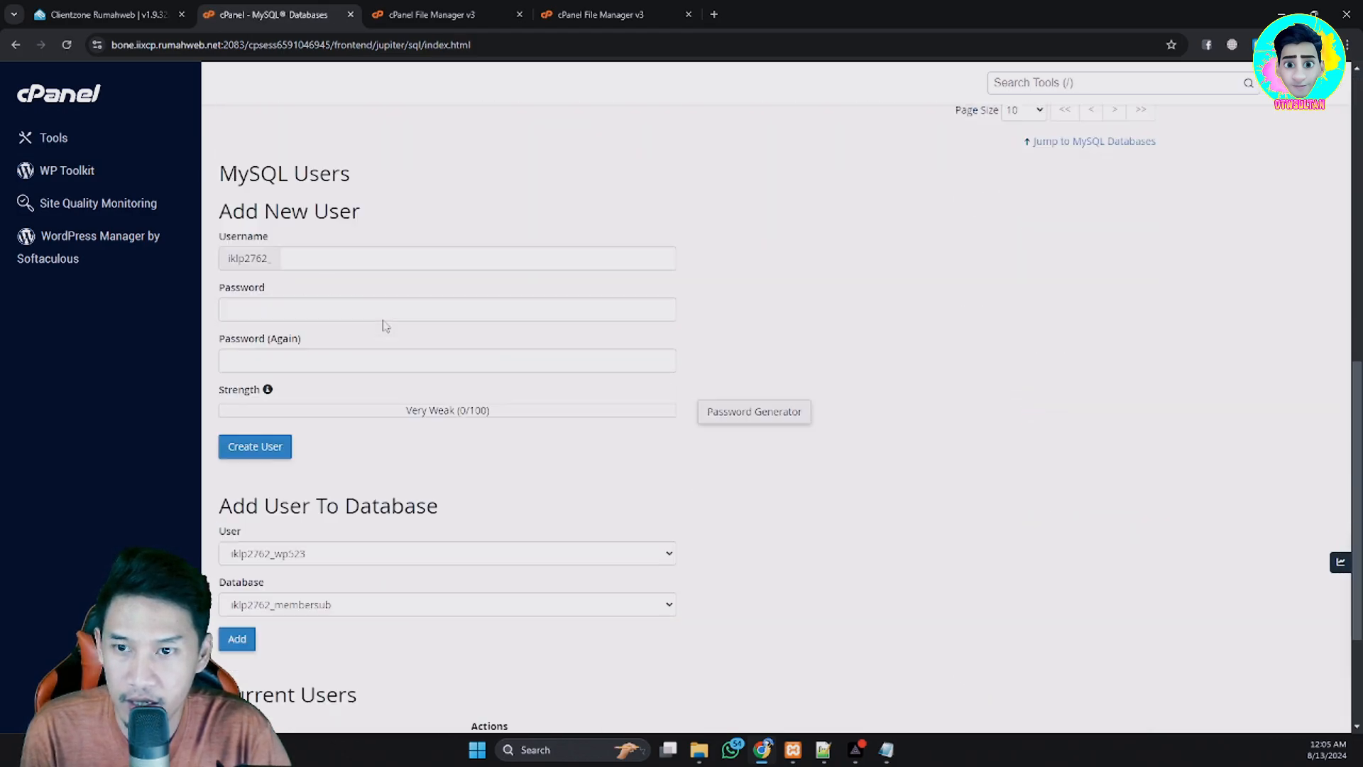
Fill in membersub as the new username, then write the user's password in Notepad and copy it
left_click(326, 245)
left_click(369, 279)
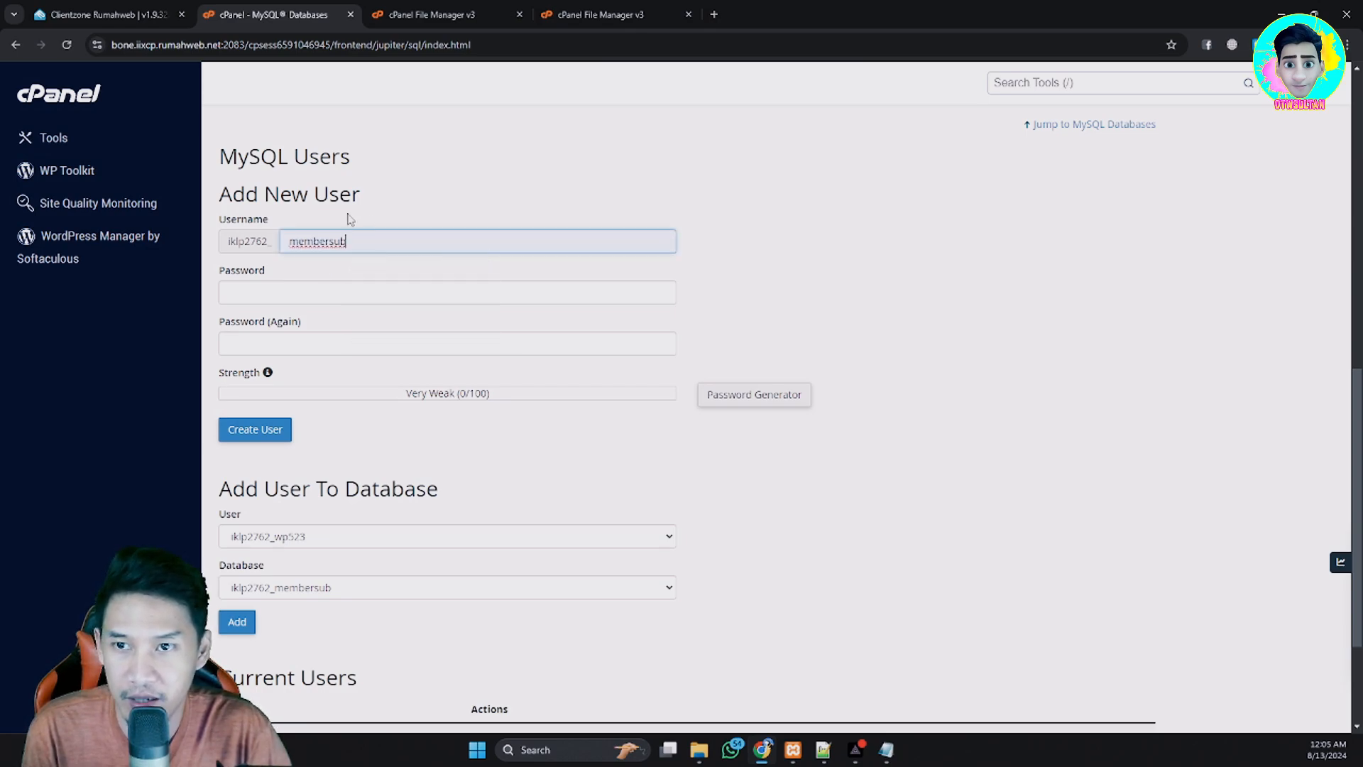
left_click(235, 294)
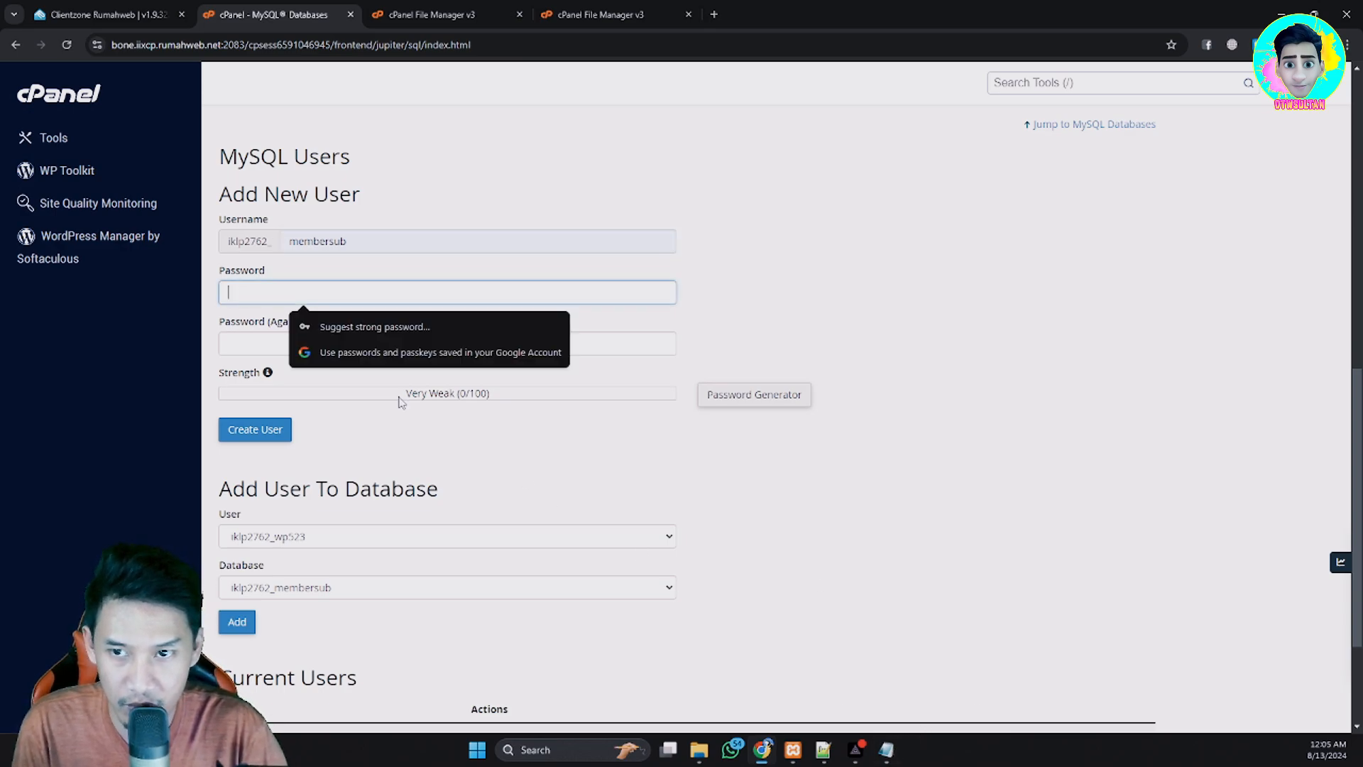
key("alt+Tab")
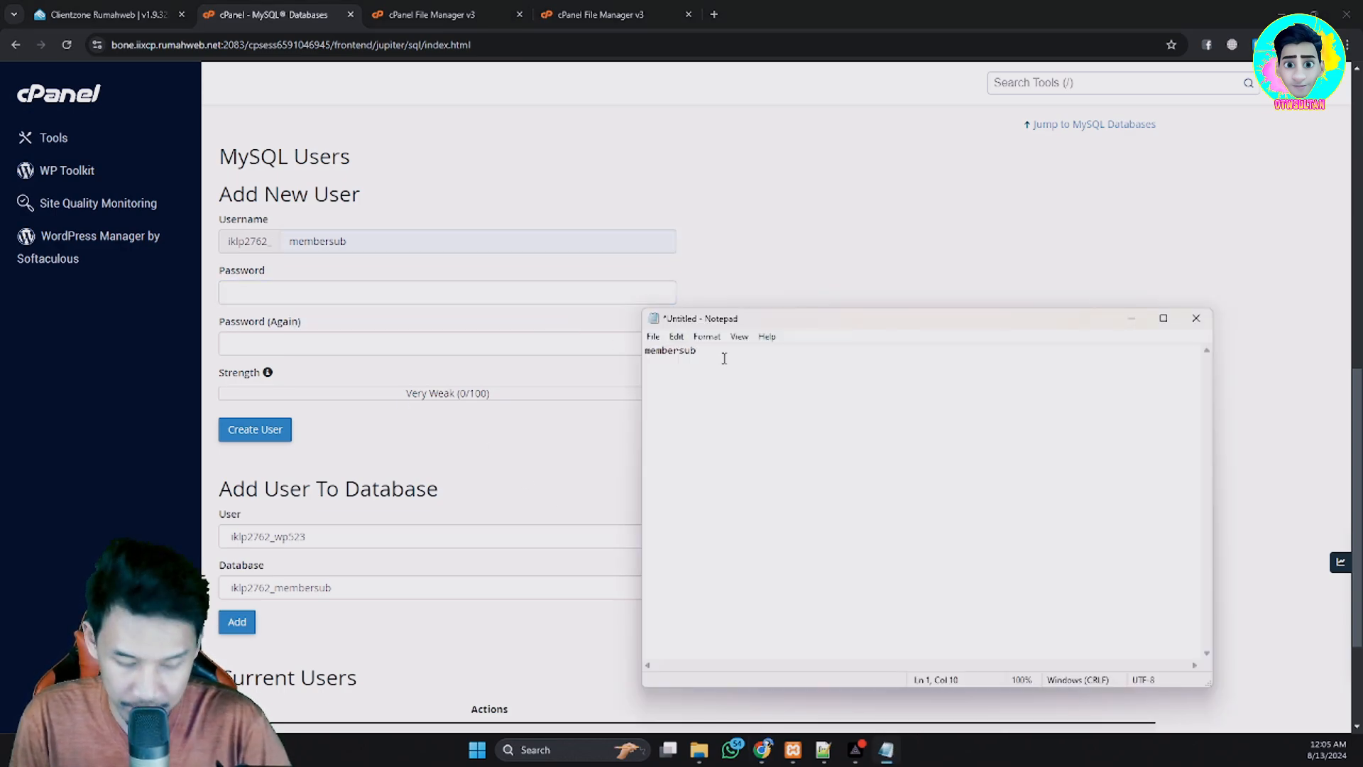
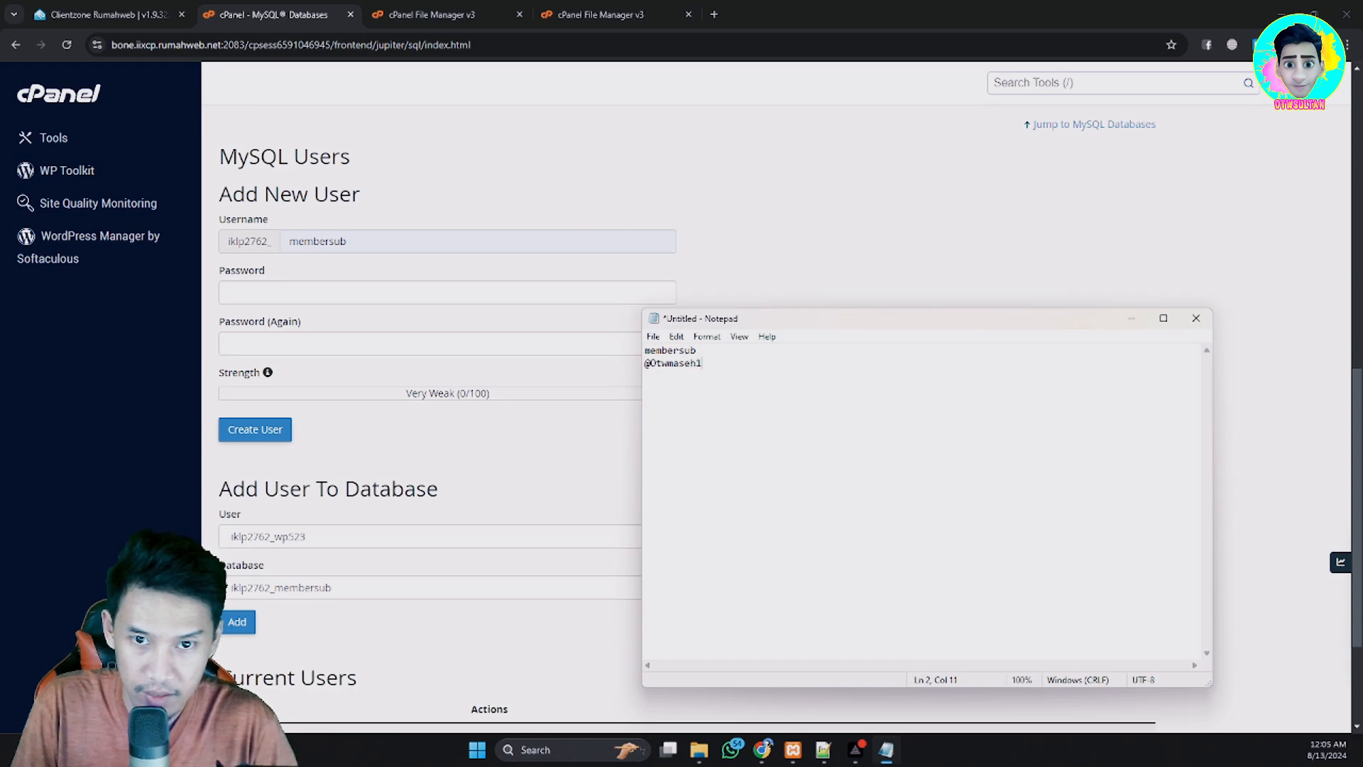
left_click_drag(708, 364, 645, 364)
right_click(682, 366)
left_click(701, 416)
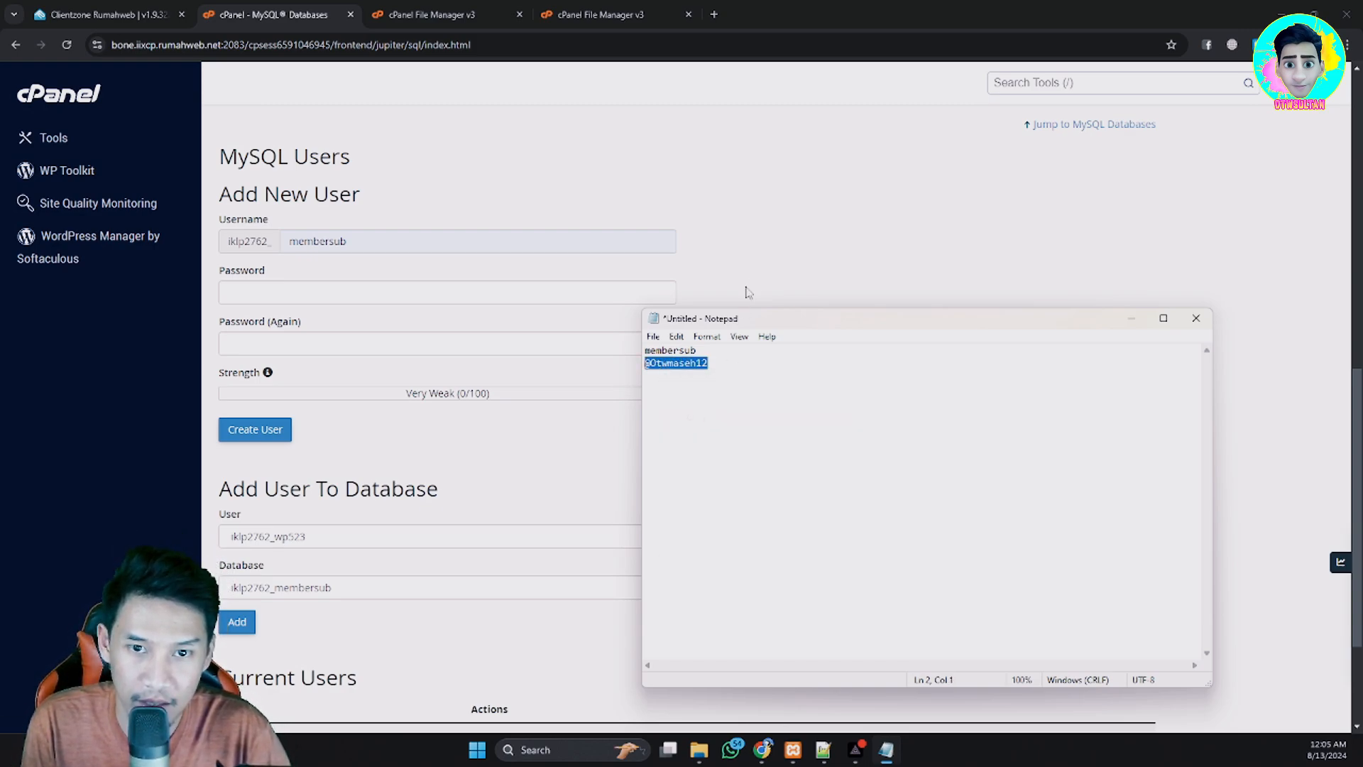
Paste the password into both password fields and create the iklp2762_membersub user
left_click(753, 283)
left_click(312, 292)
key("ctrl+v")
left_click(247, 344)
key("ctrl+v")
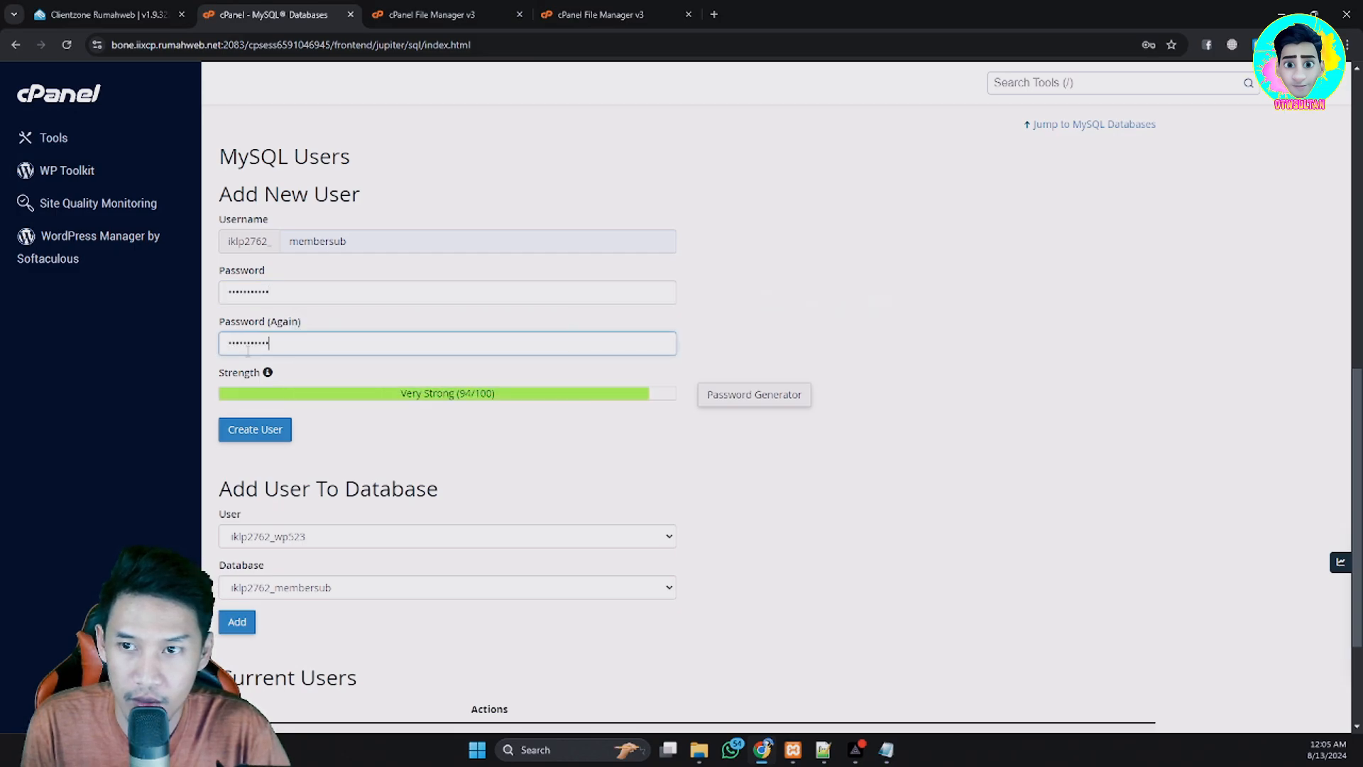
left_click(253, 441)
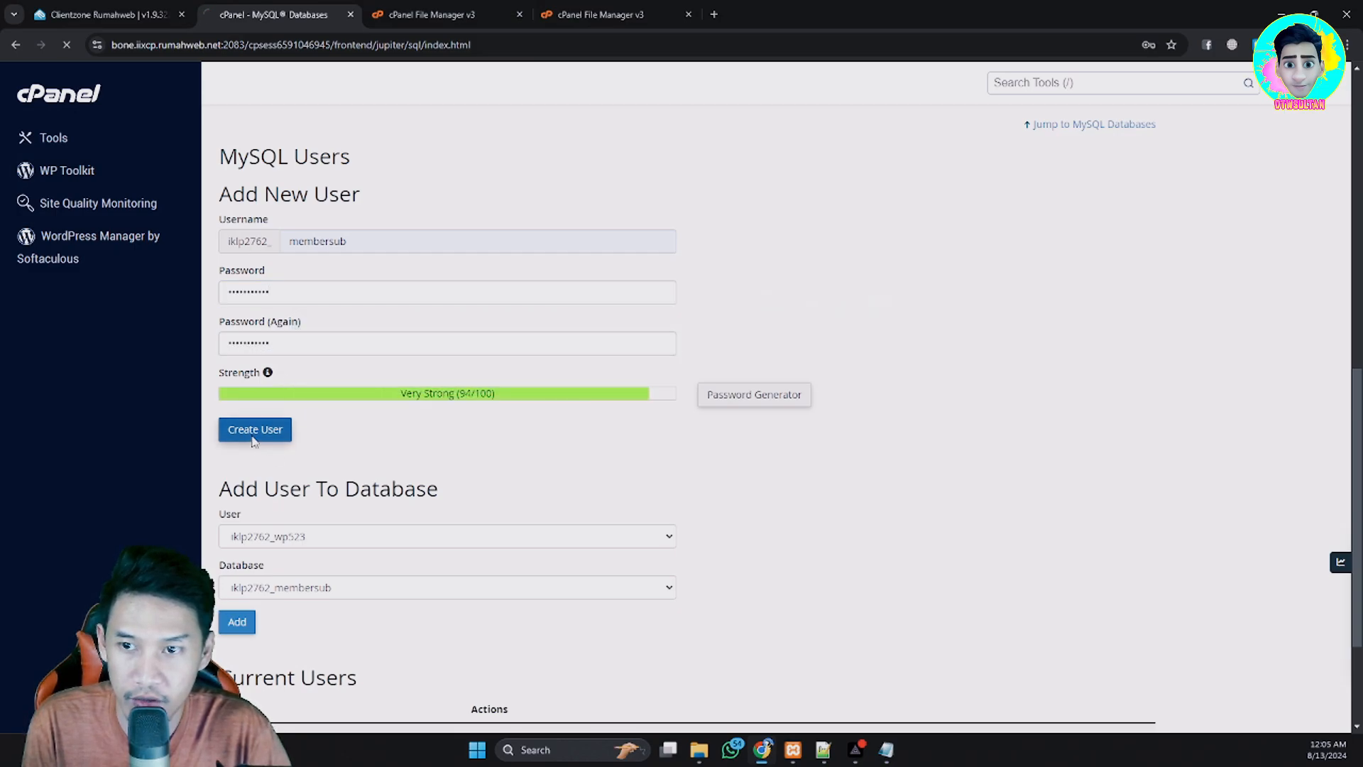
Select iklp2762_membersub as both the user and the database under Add User to Database
left_click(703, 242)
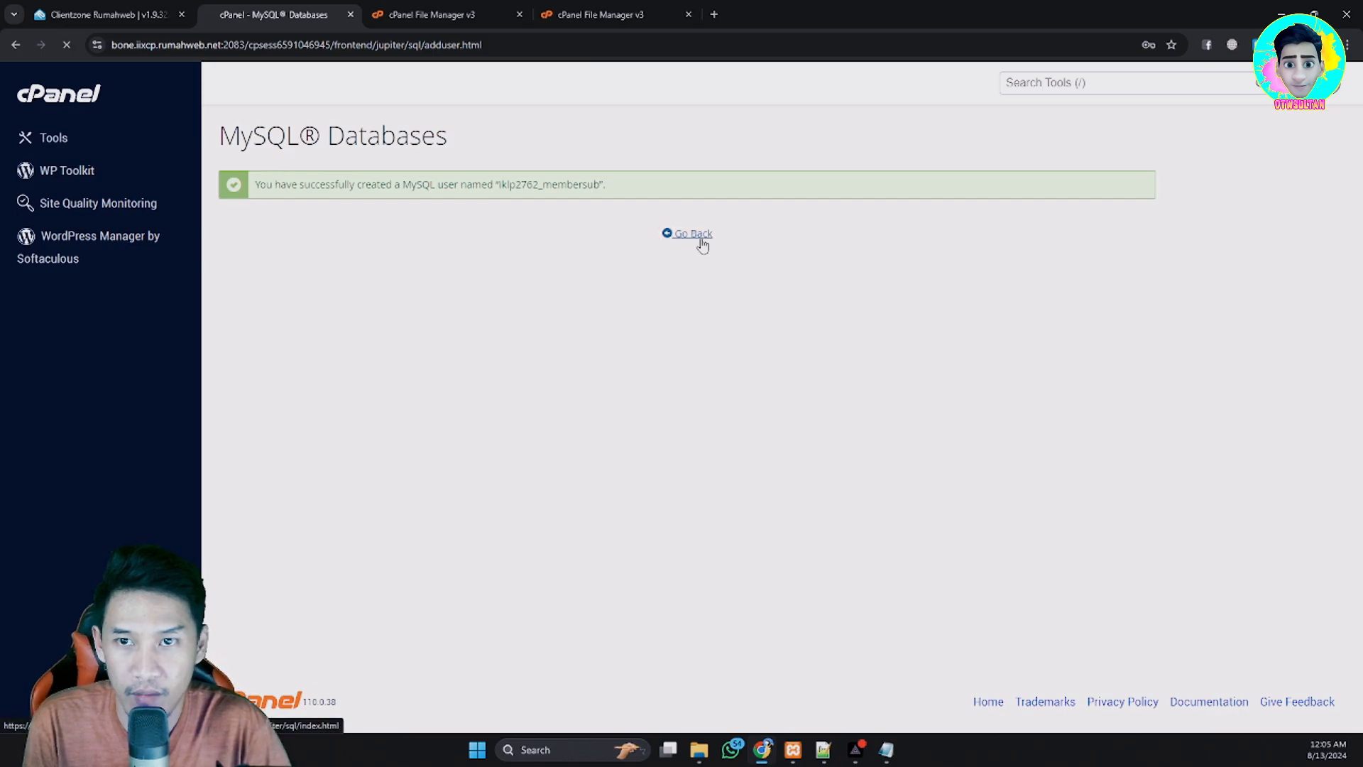
scroll(699, 243, "down", 8)
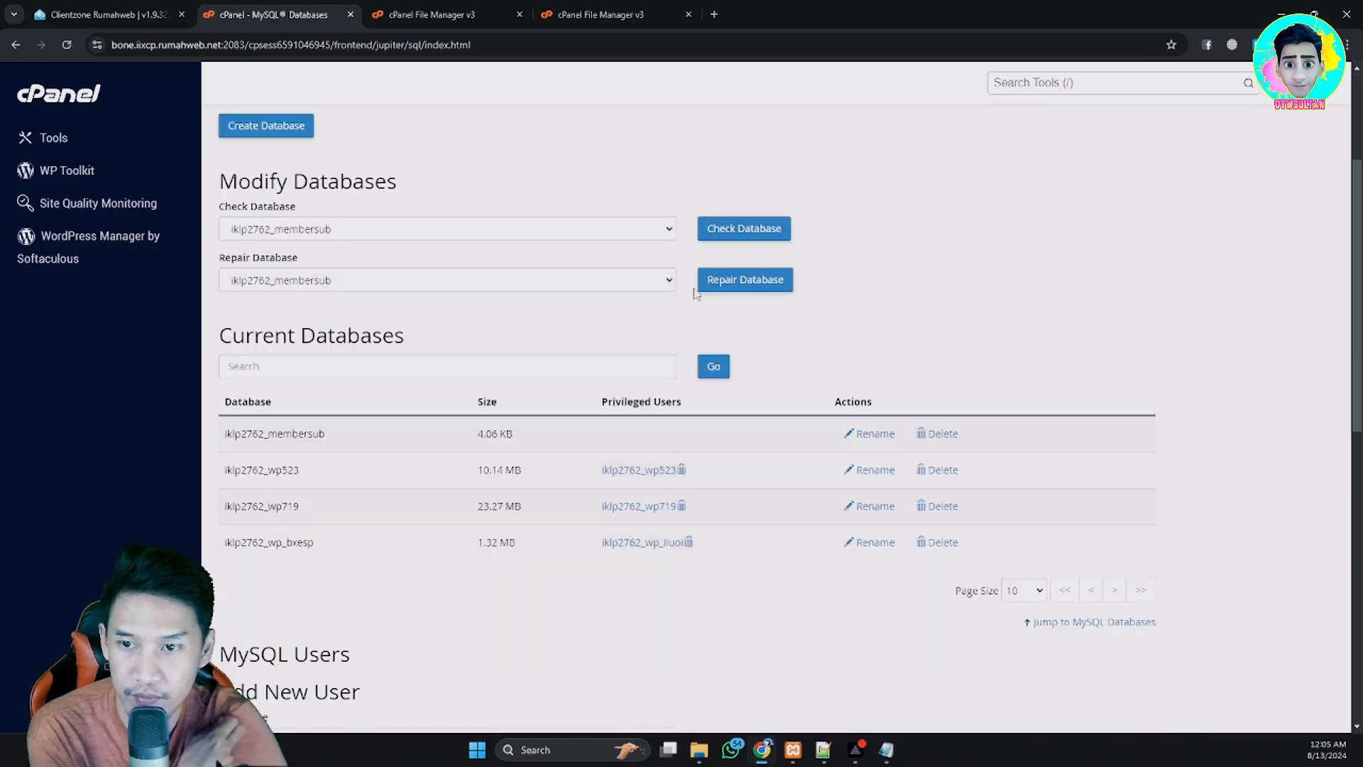
scroll(696, 297, "down", 5)
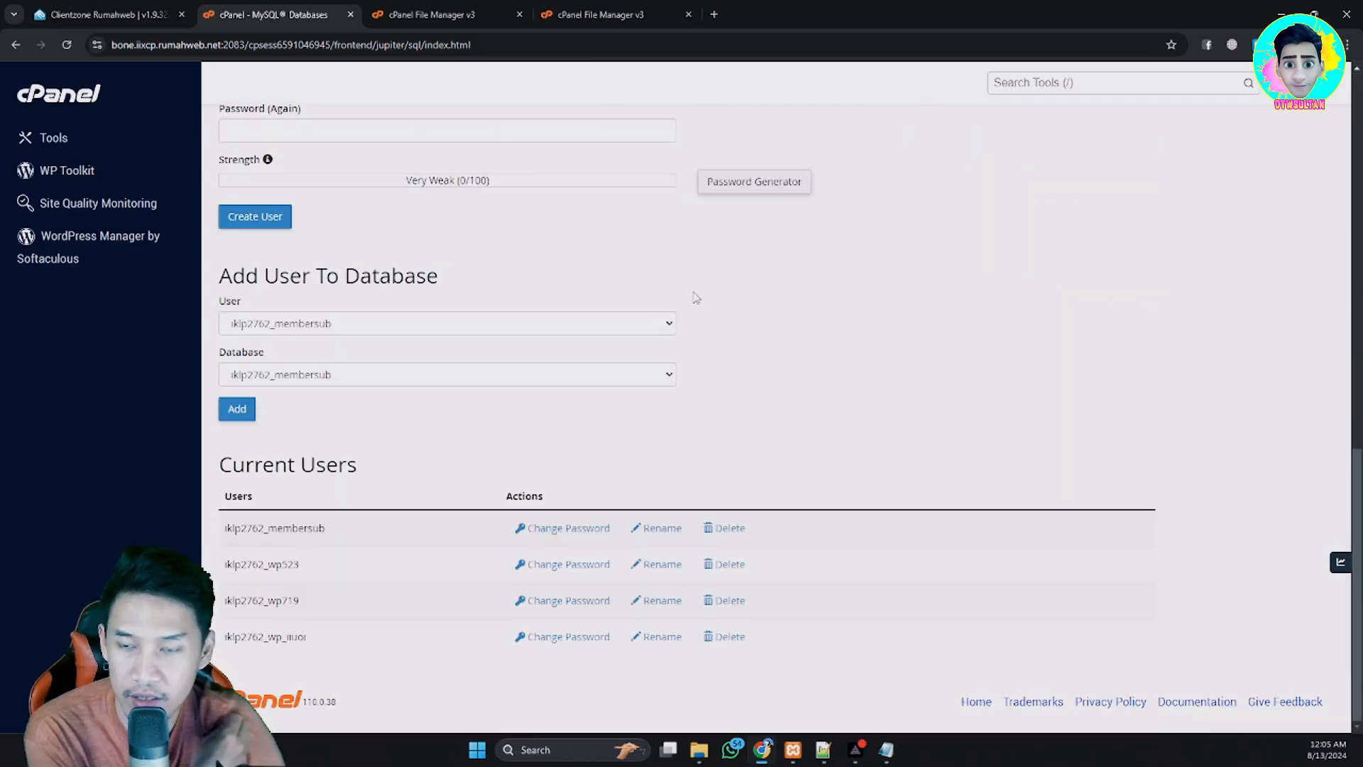
left_click(345, 326)
left_click(340, 348)
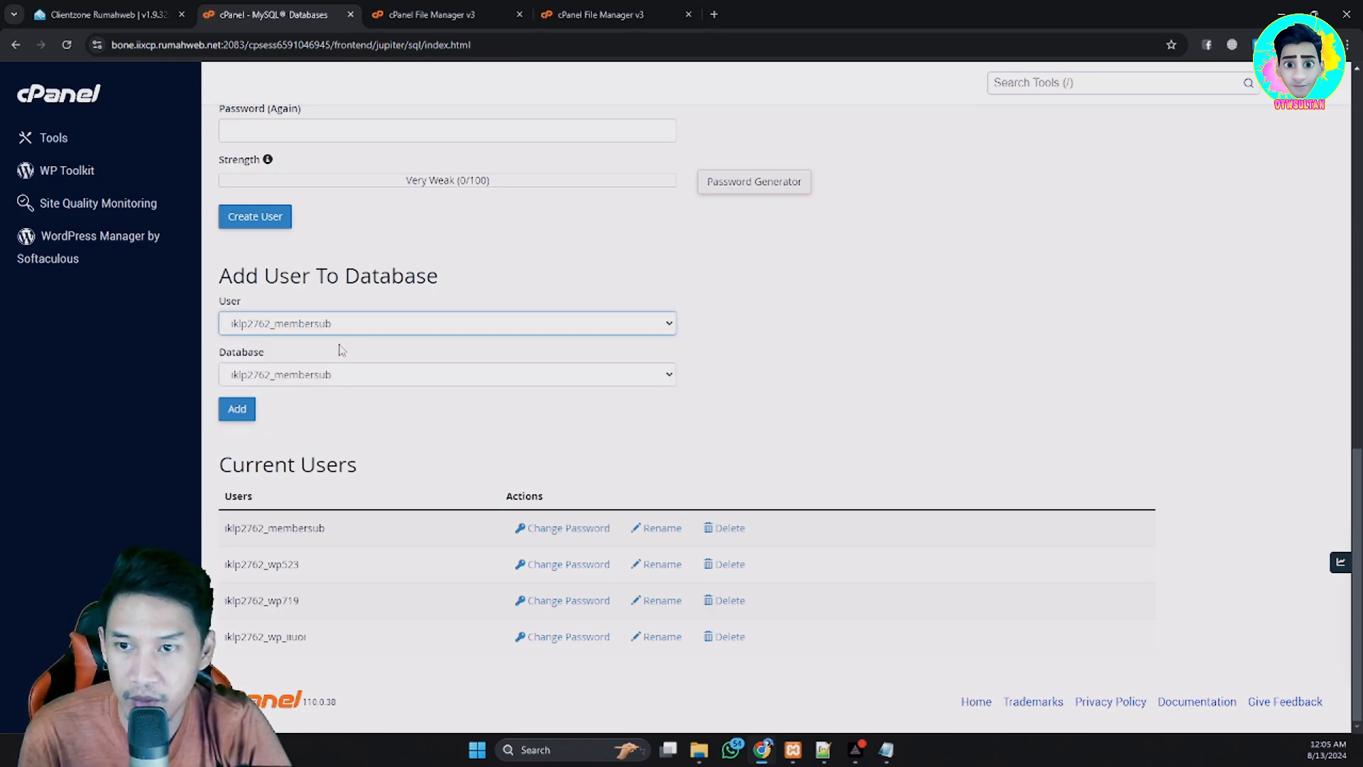
left_click(326, 376)
left_click(352, 396)
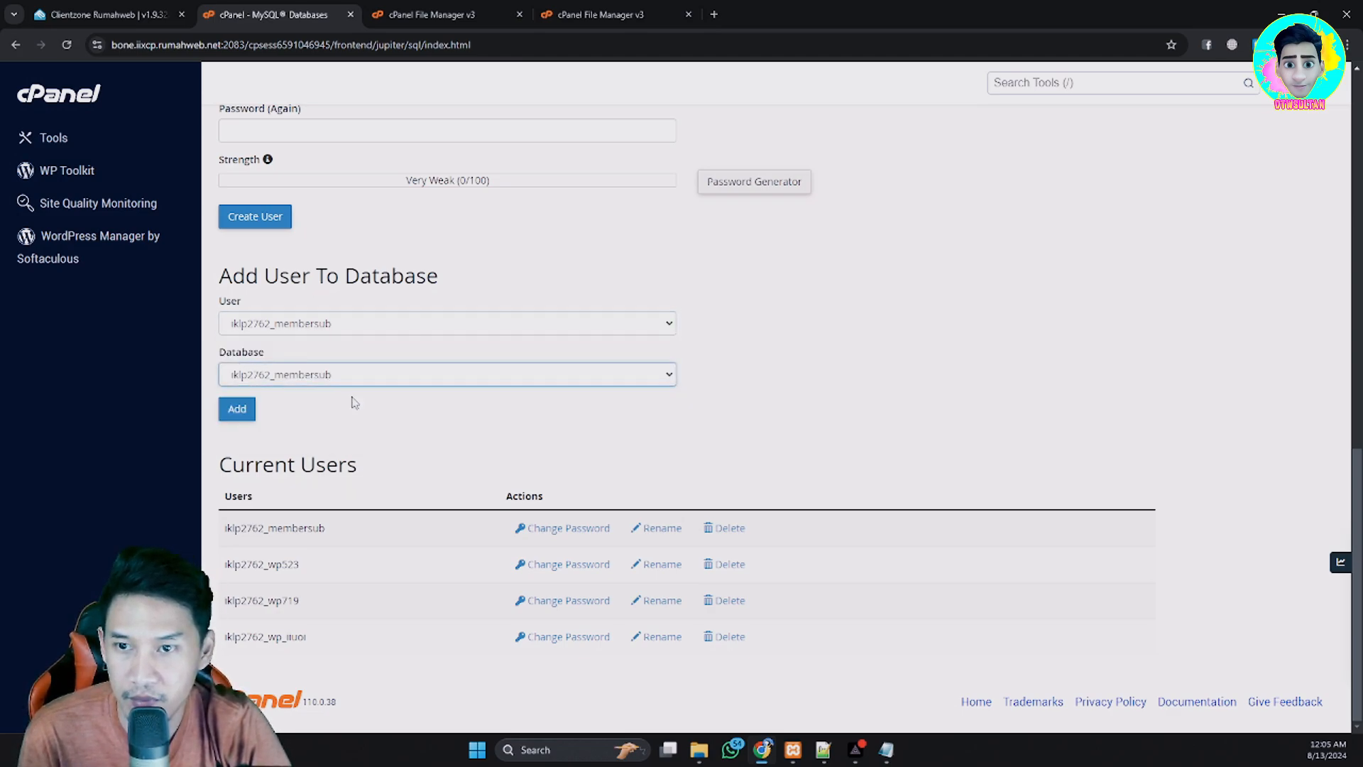
Grant iklp2762_membersub ALL PRIVILEGES on the iklp2762_membersub database and save
left_click(241, 416)
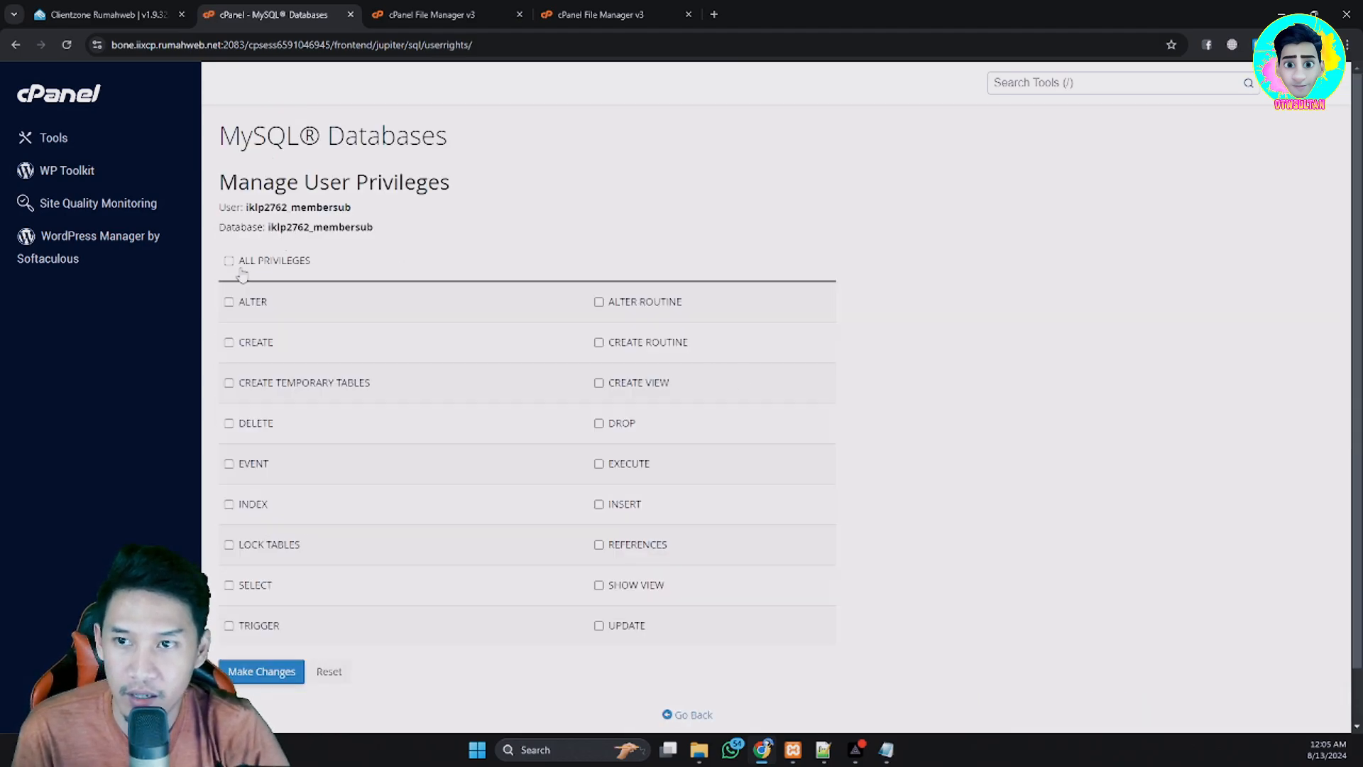
left_click(228, 262)
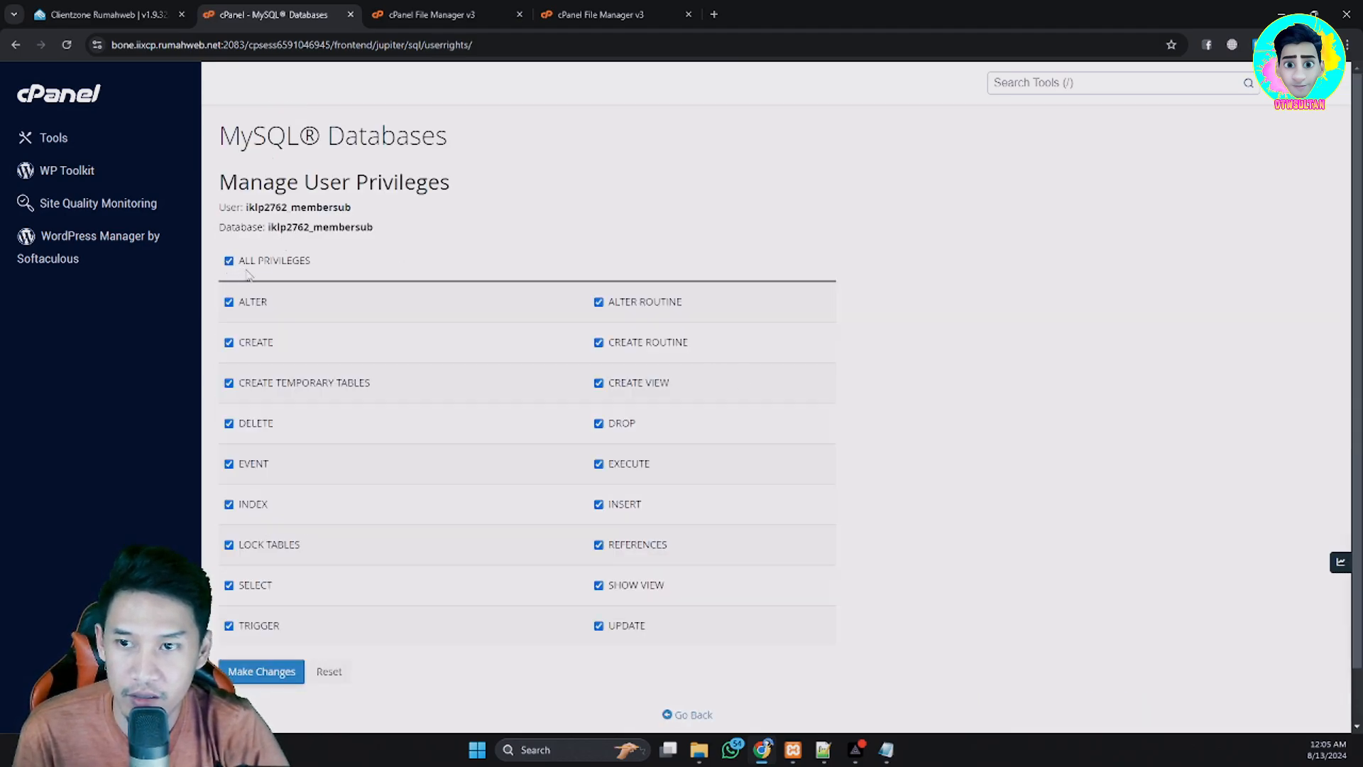
left_click(262, 673)
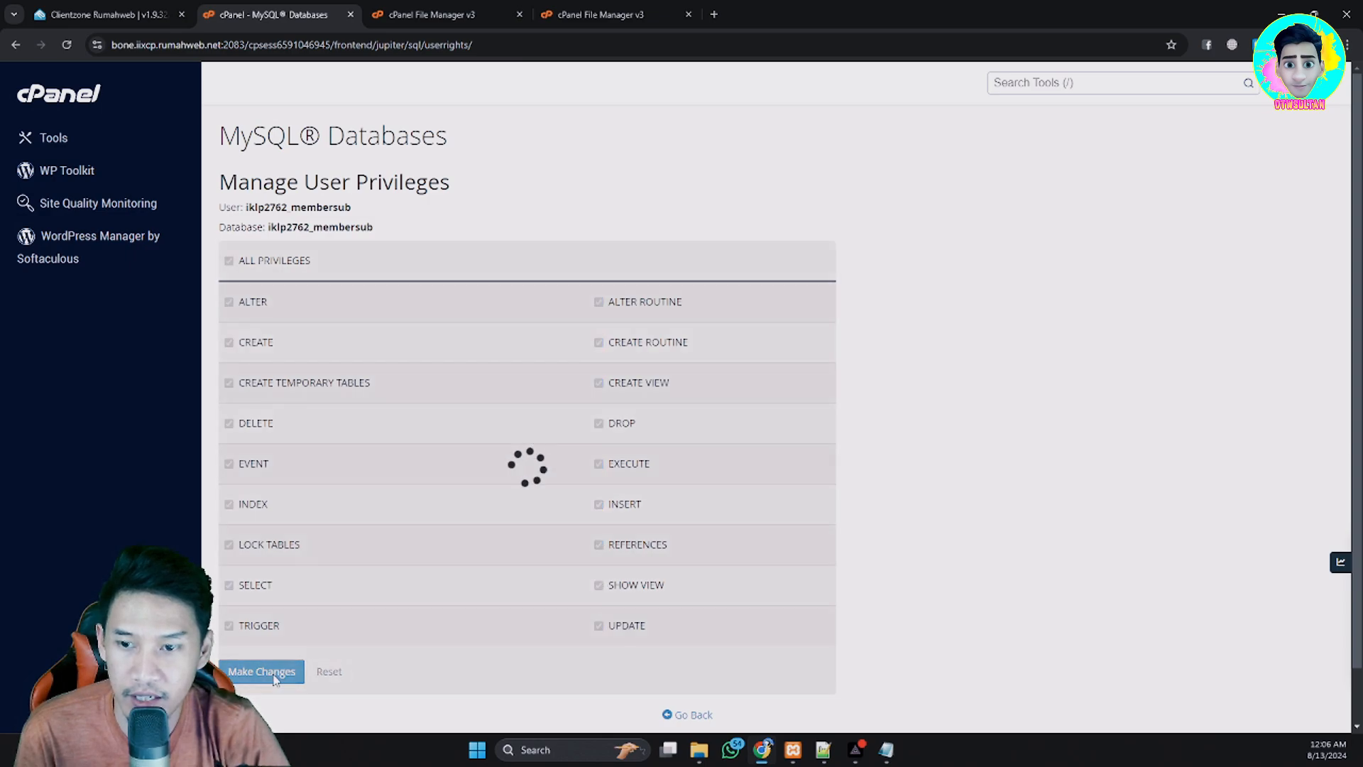
Copy the User and Database name lines into Notepad after the password
left_click_drag(390, 240, 221, 207)
right_click(242, 209)
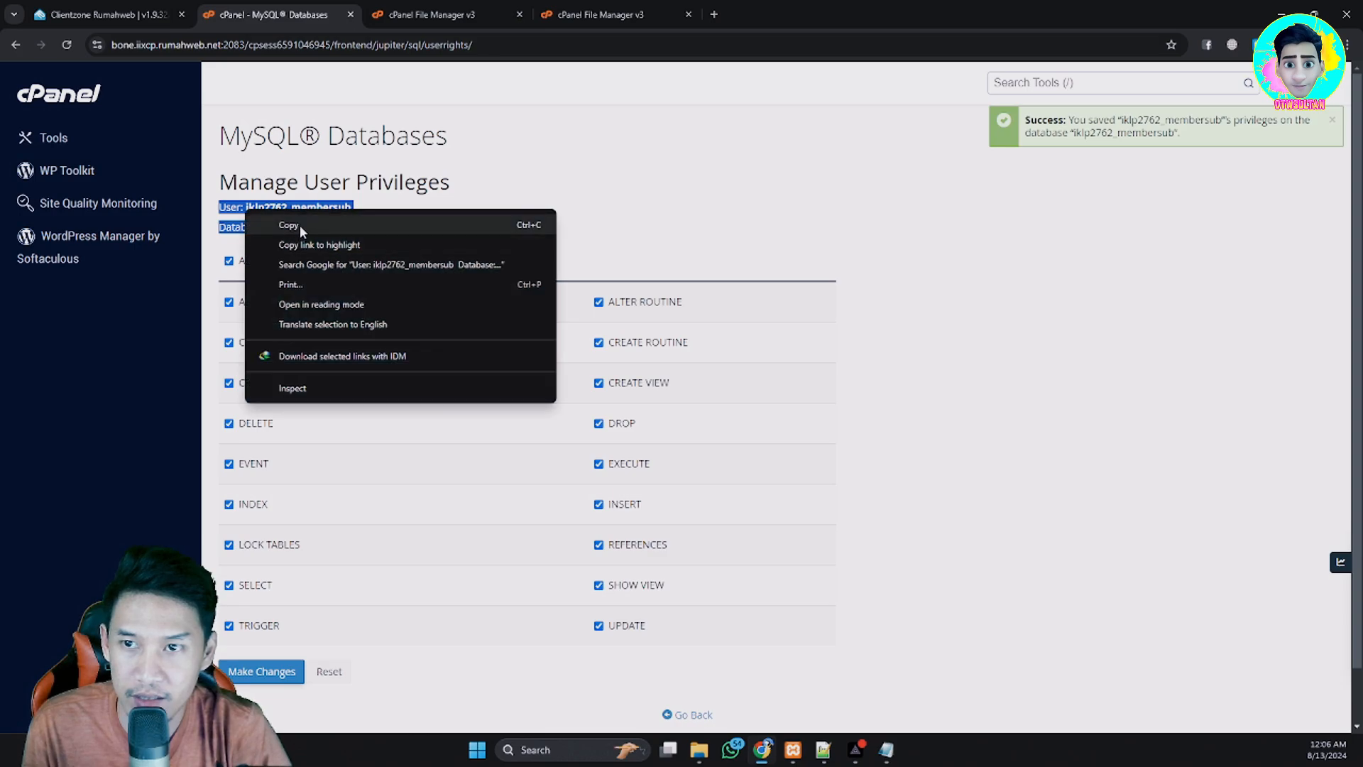
left_click(298, 223)
left_click(886, 749)
left_click(721, 379)
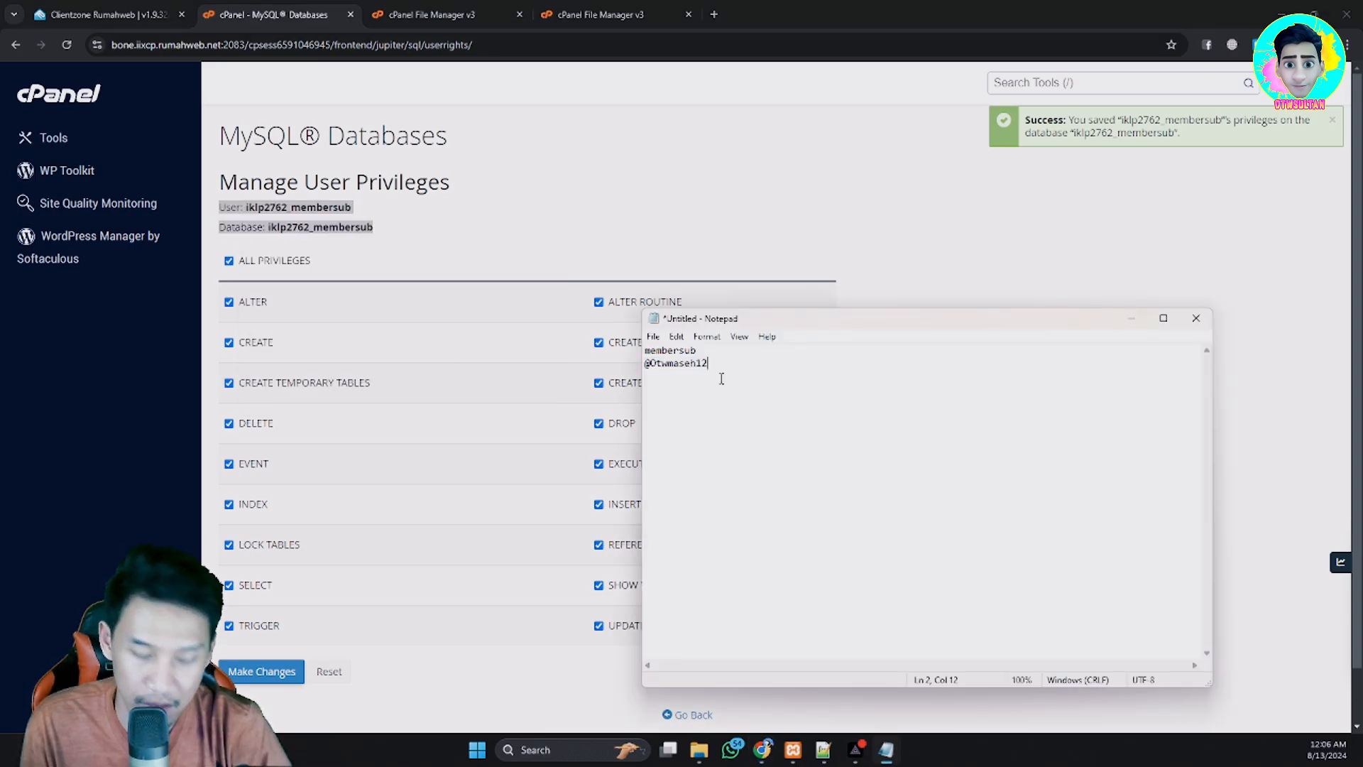
key("ctrl+v")
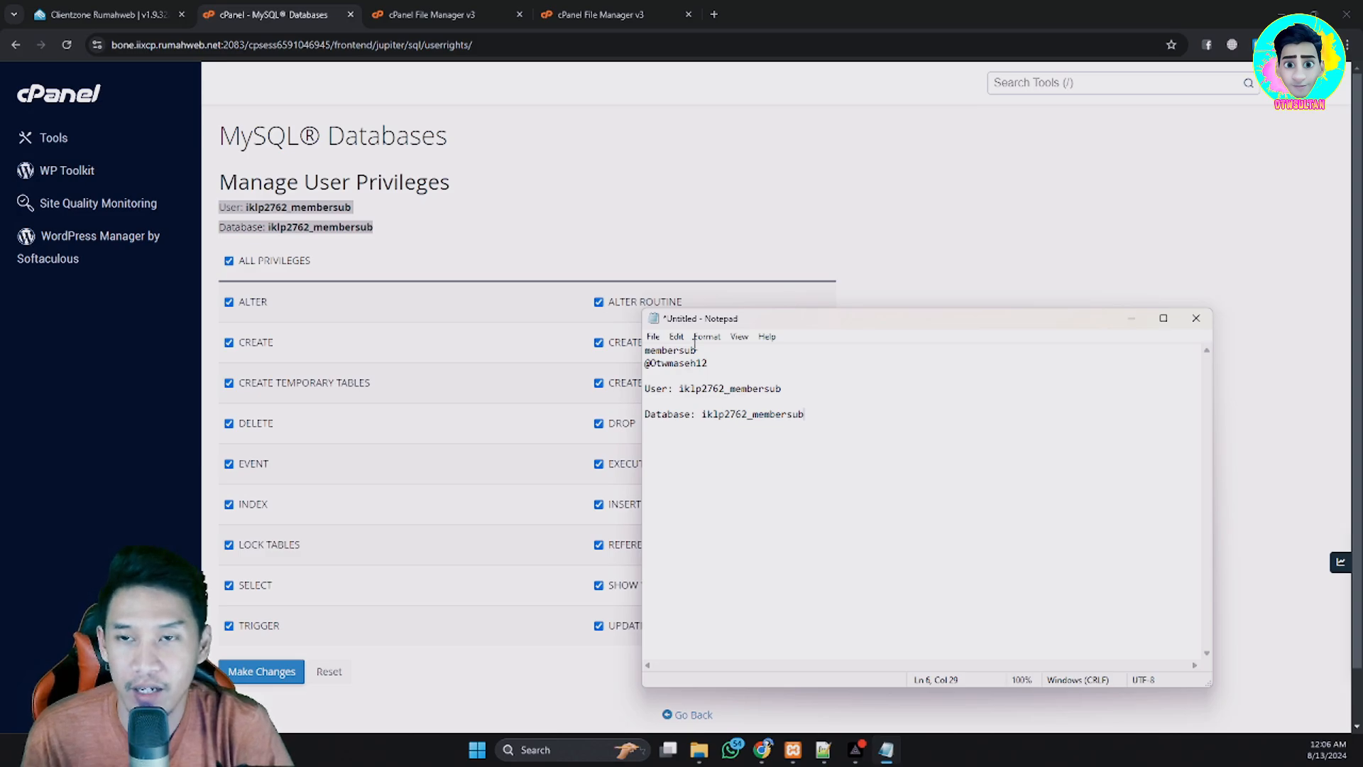
Launch phpMyAdmin from the cPanel tools page and zoom the page in
left_click(554, 186)
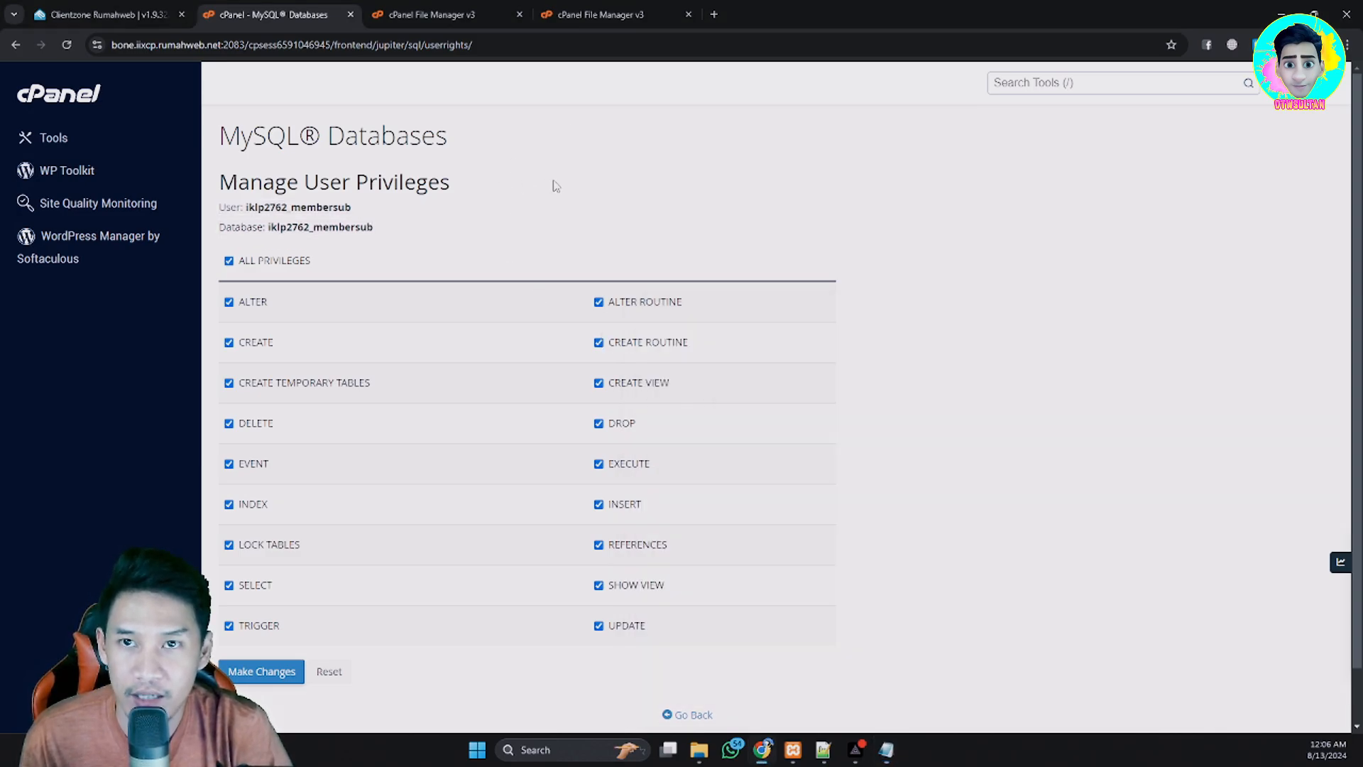
left_click(56, 138)
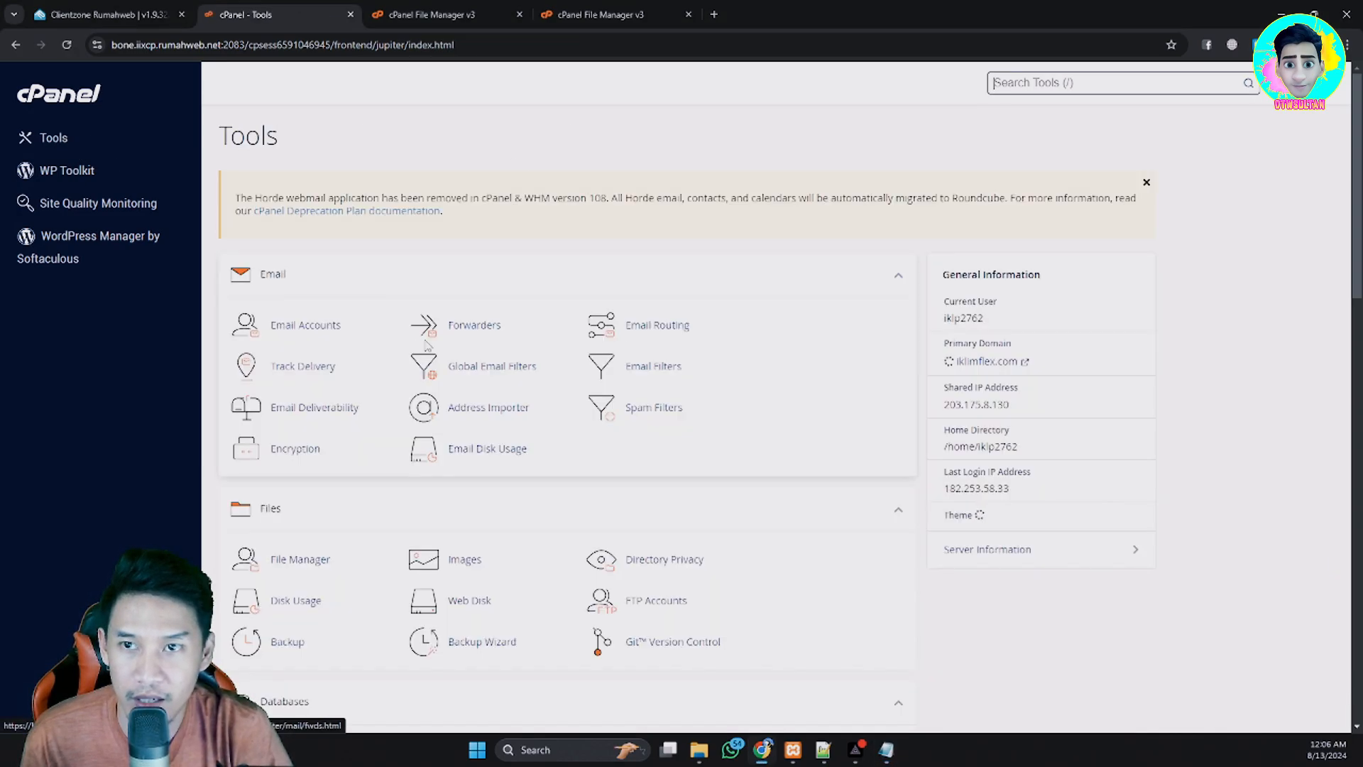
scroll(427, 346, "down", 8)
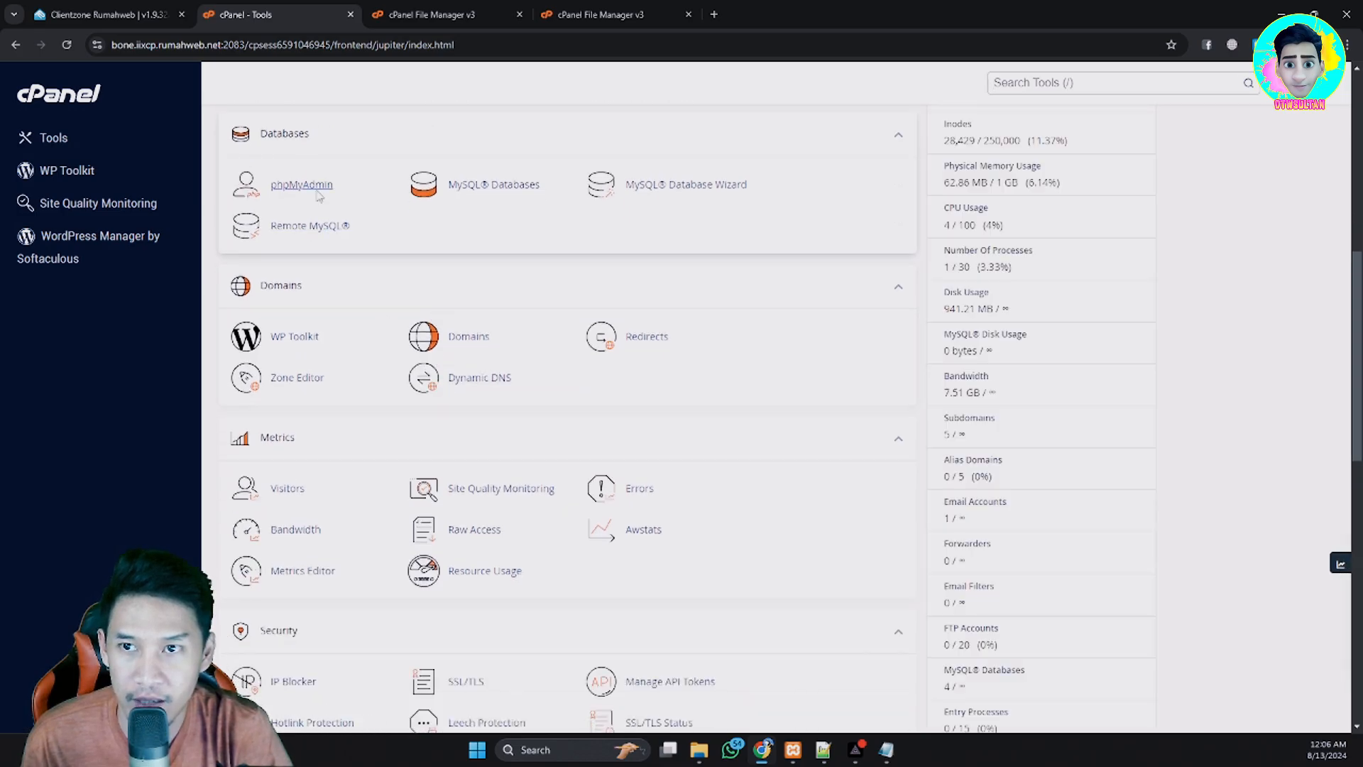
left_click(317, 196)
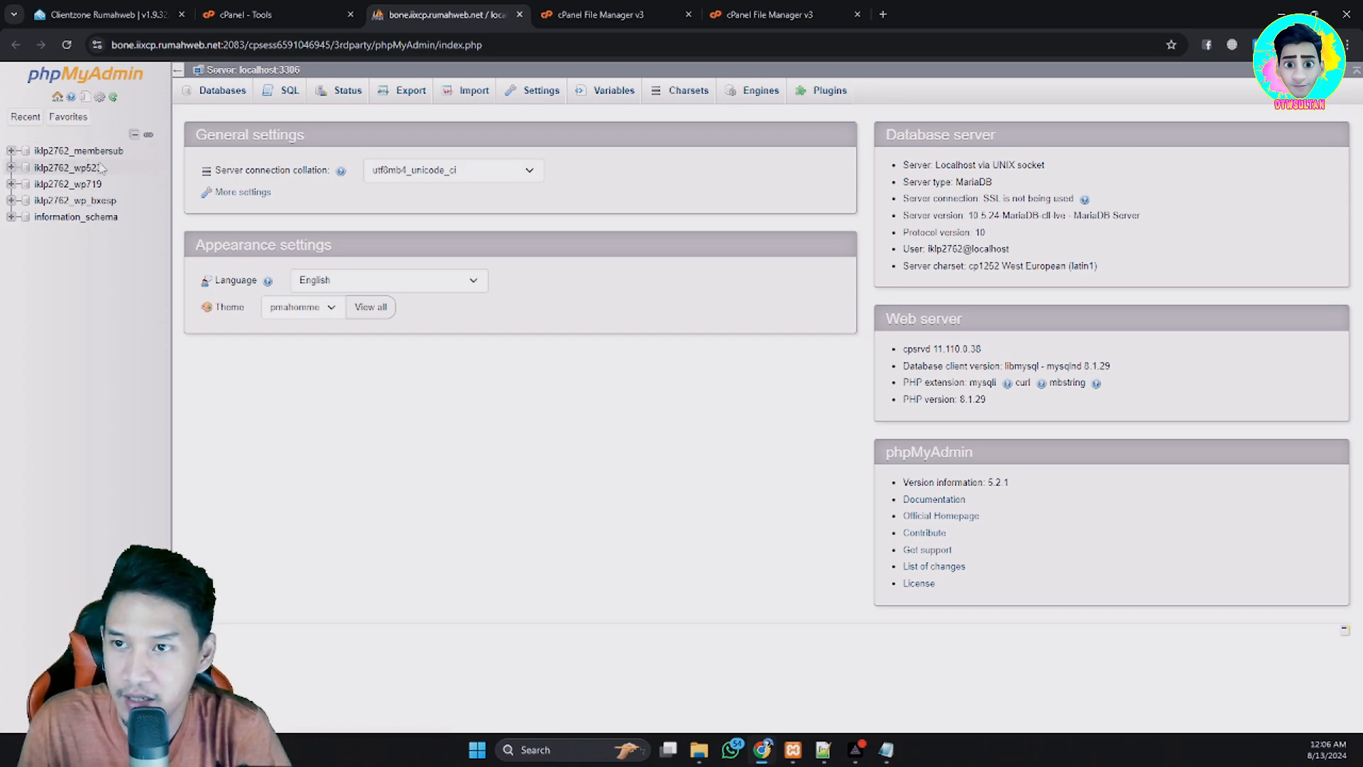
key("ctrl+plus")
key("ctrl+plus")
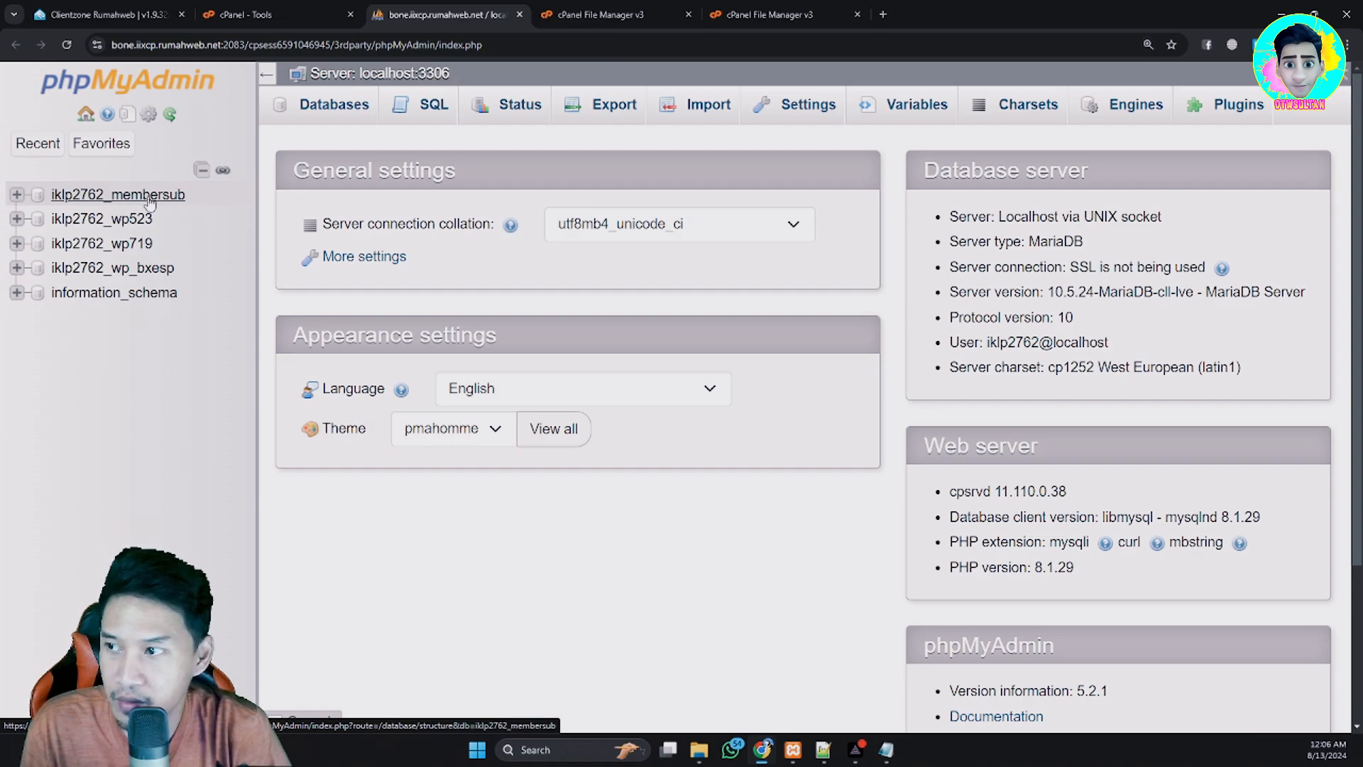
Open the Import page of the iklp2762_membersub database
left_click(149, 199)
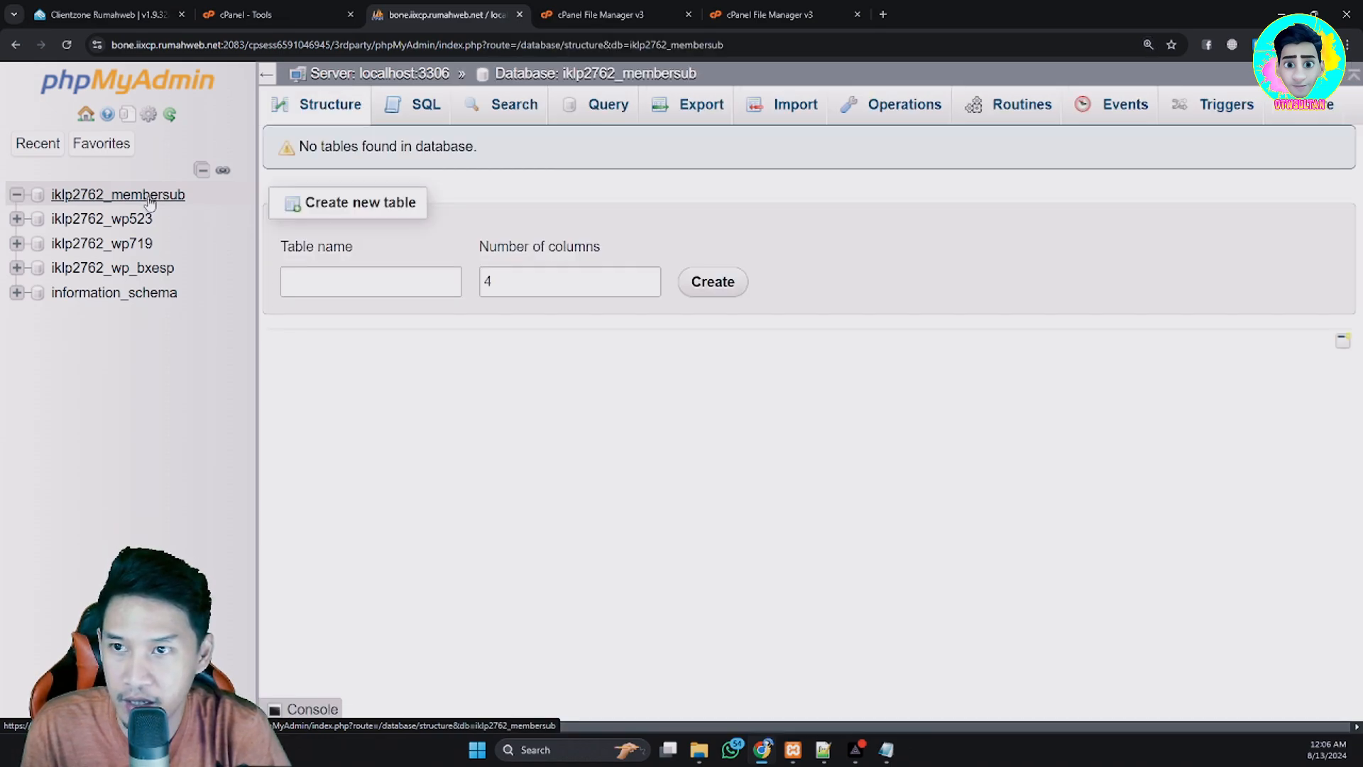
left_click(770, 107)
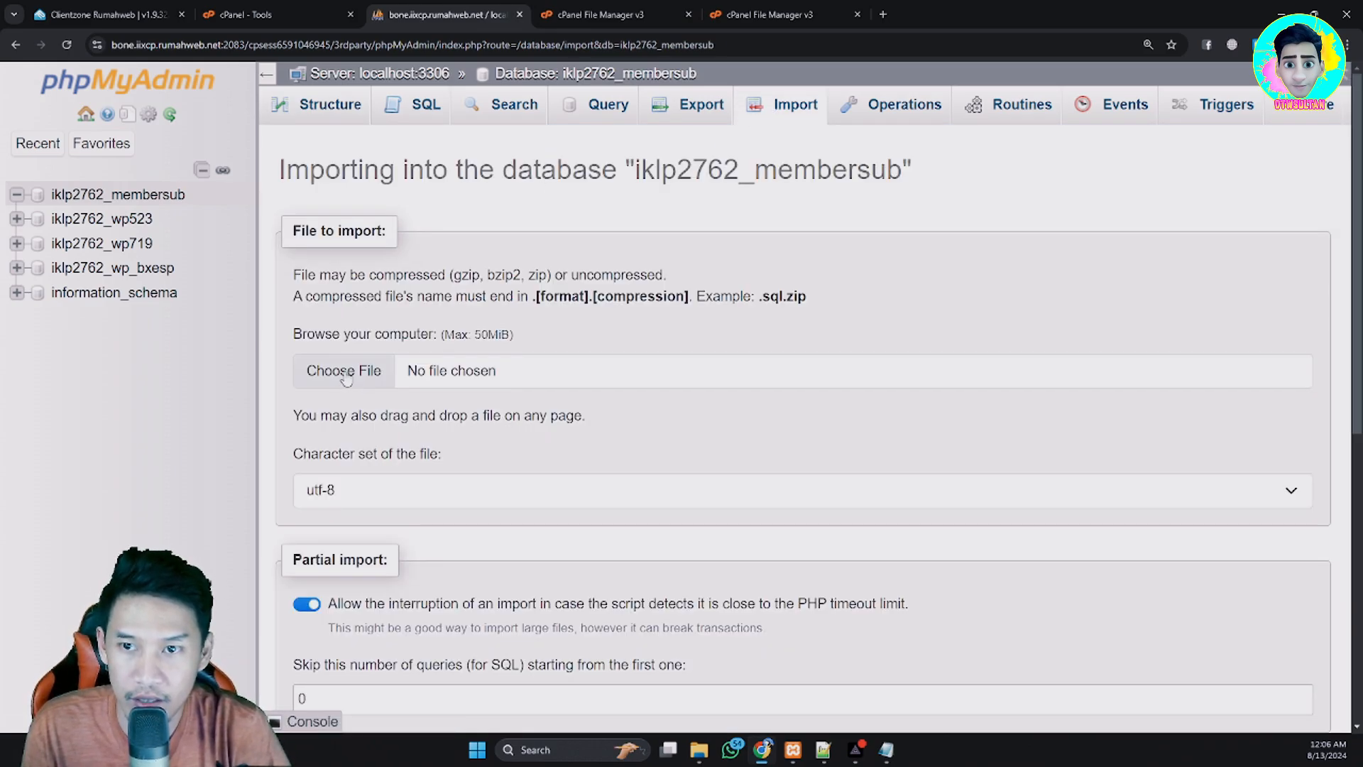
mouse_move(695, 754)
left_click(674, 700)
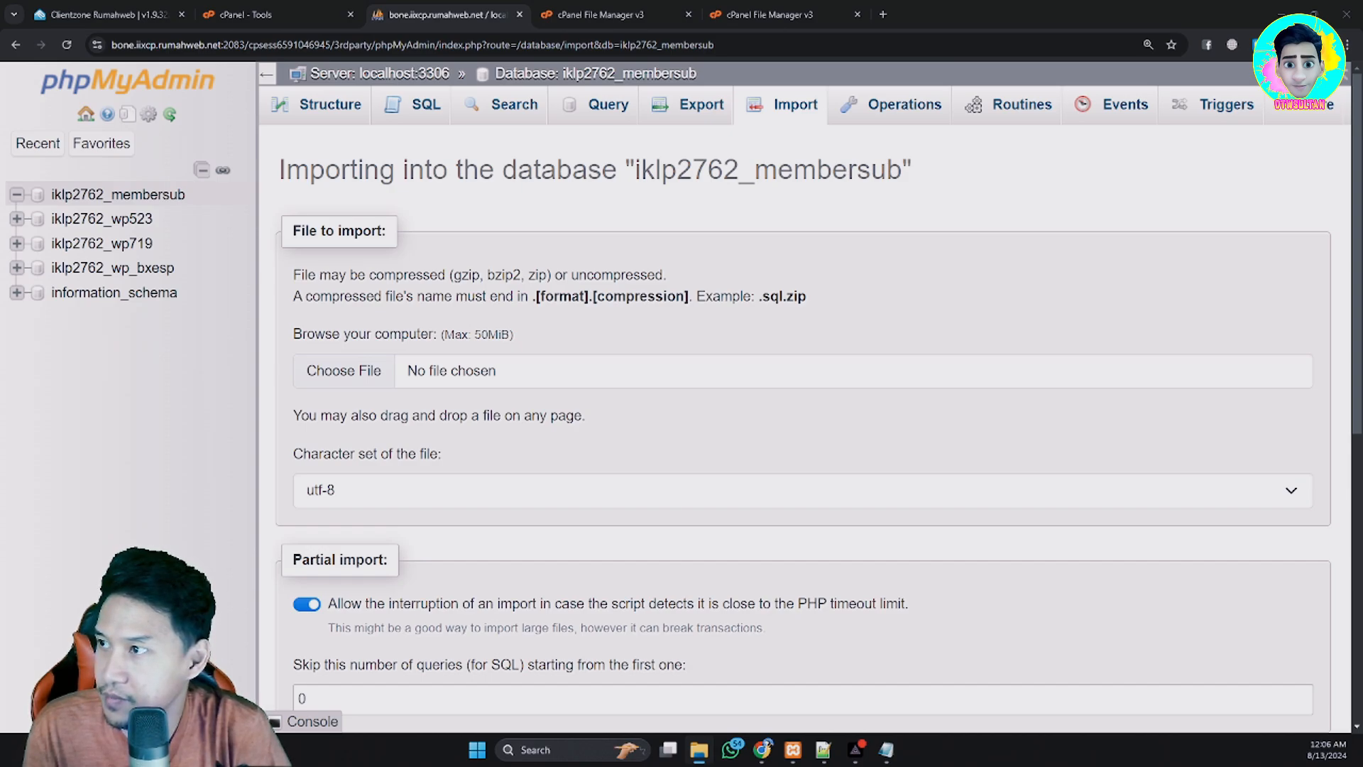
Extract the Member SUB RAR locally with WinRAR and open its db folder holding membersub.sql
left_click_drag(0, 135, 906, 139)
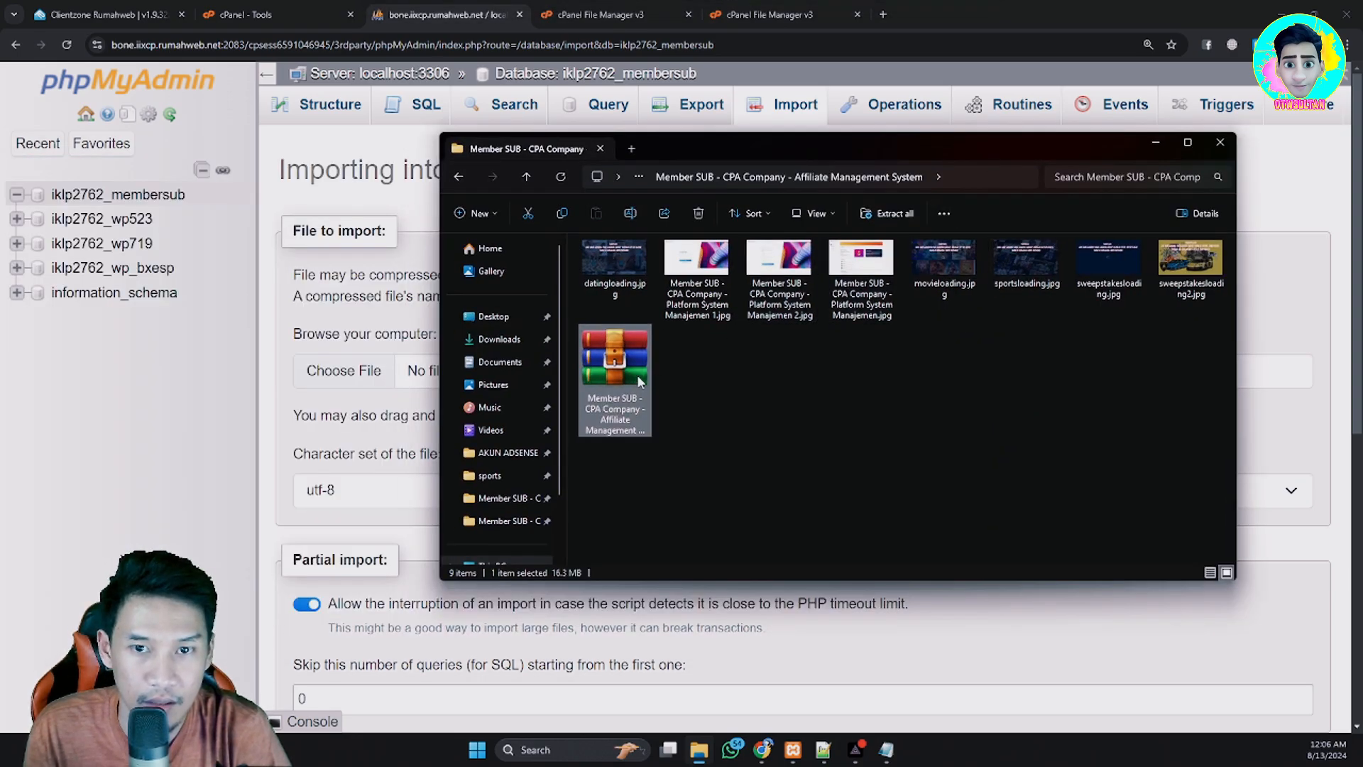
right_click(637, 382)
mouse_move(710, 335)
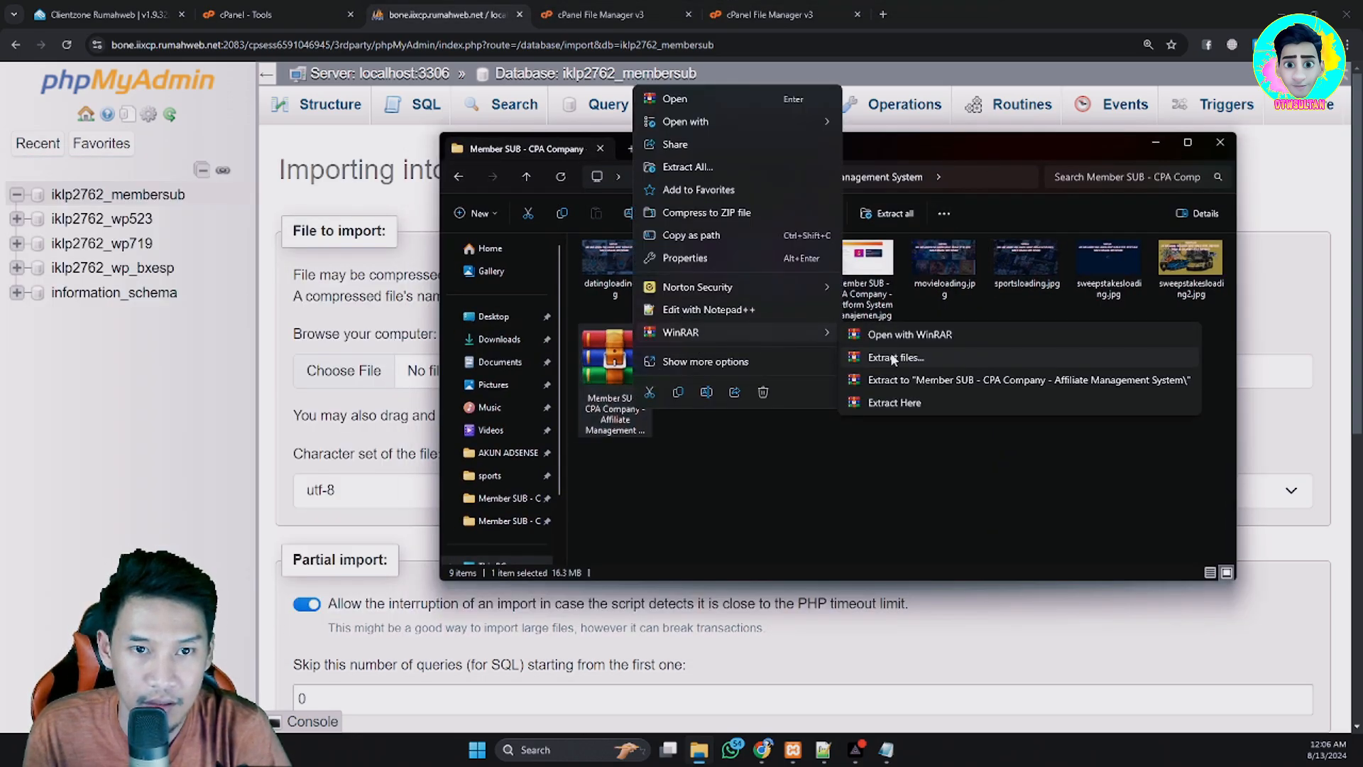
left_click(892, 359)
left_click(717, 529)
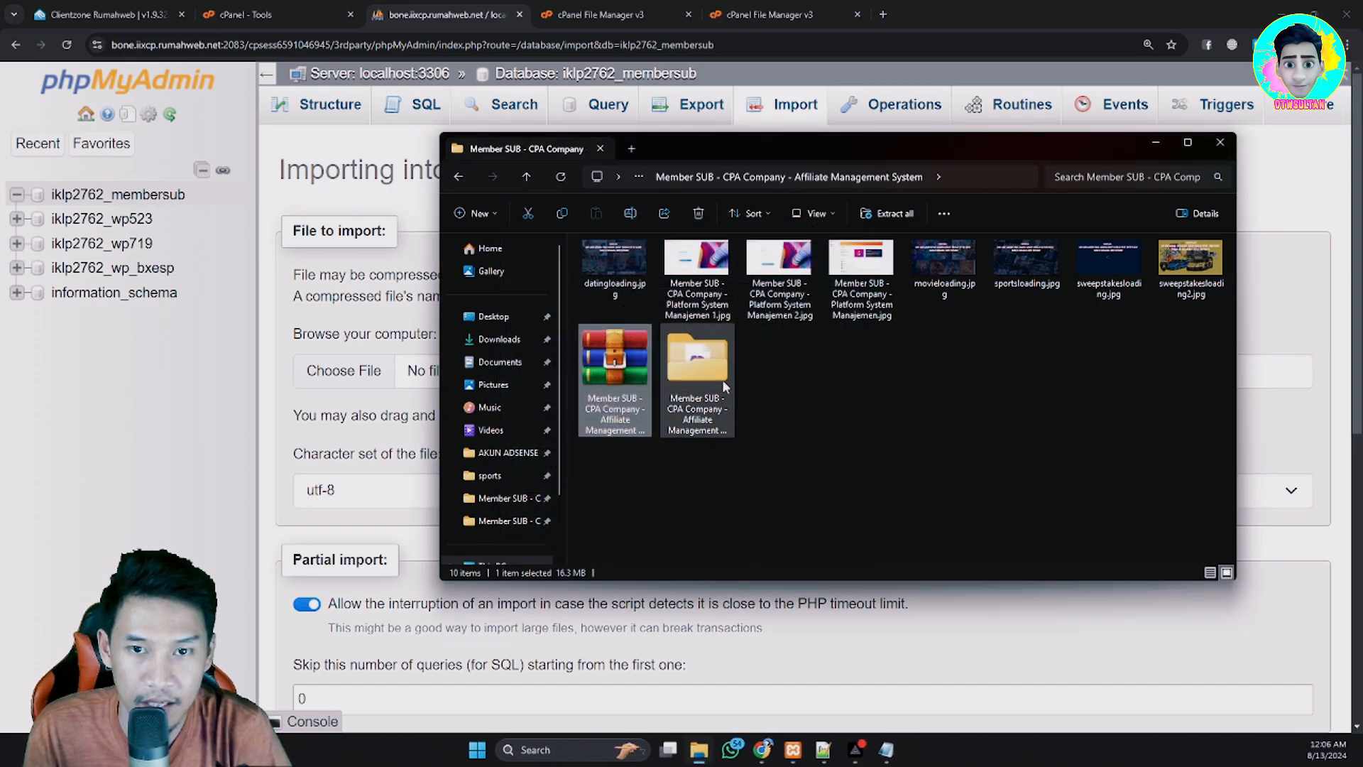
double_click(718, 377)
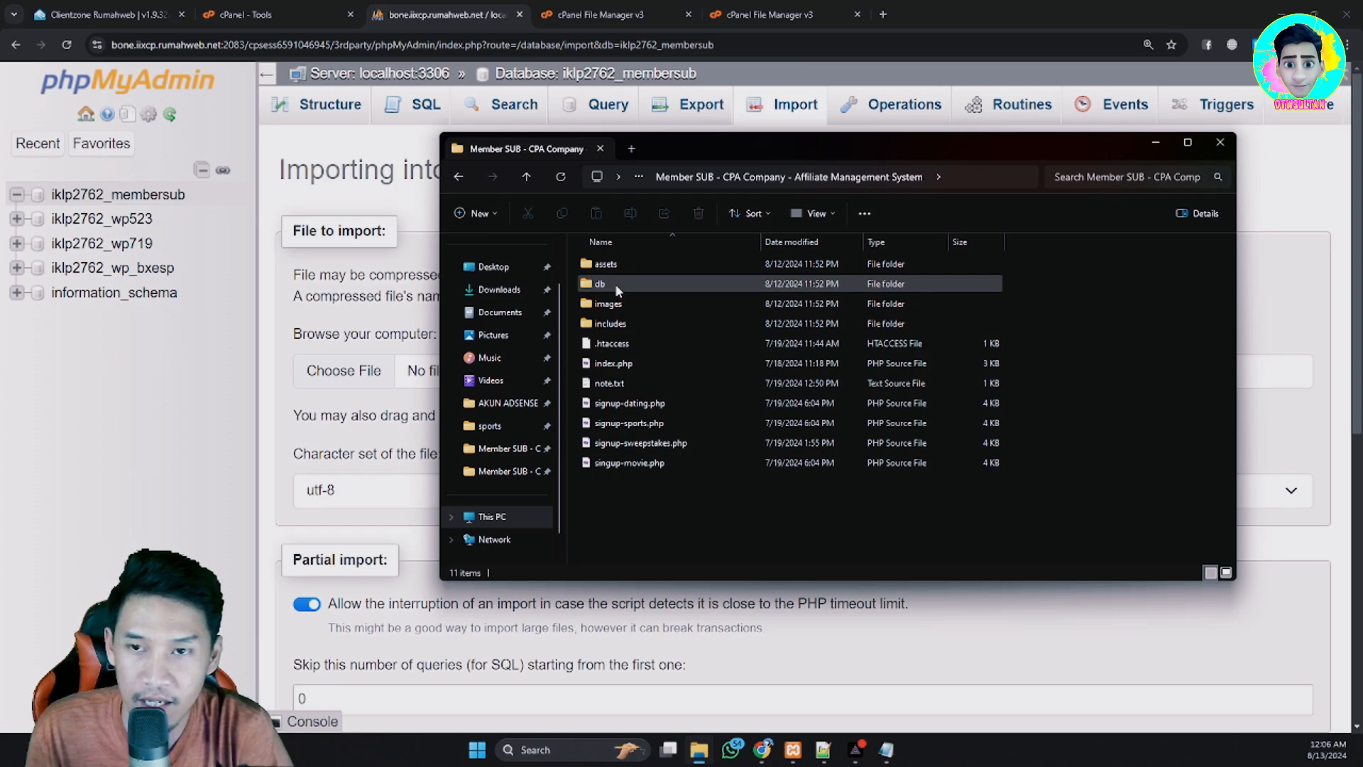
double_click(614, 284)
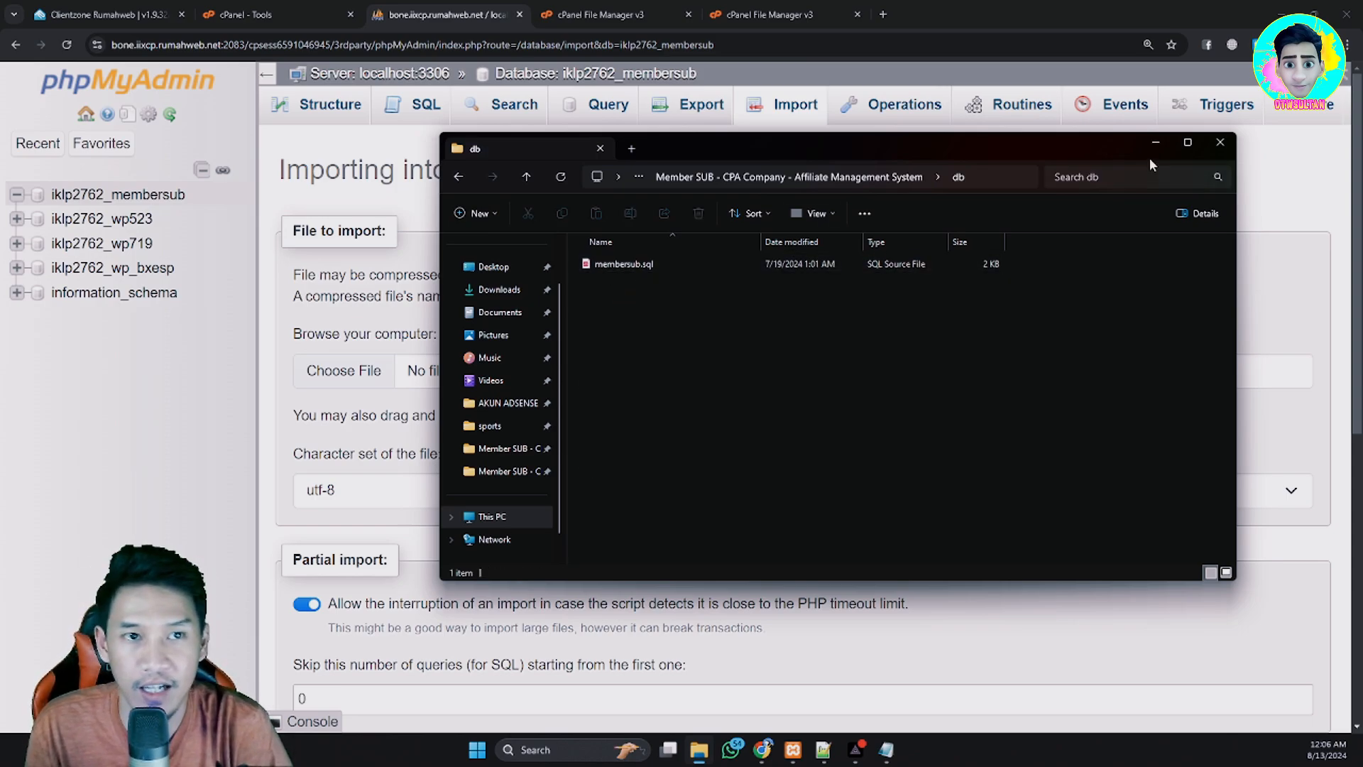
left_click(1157, 140)
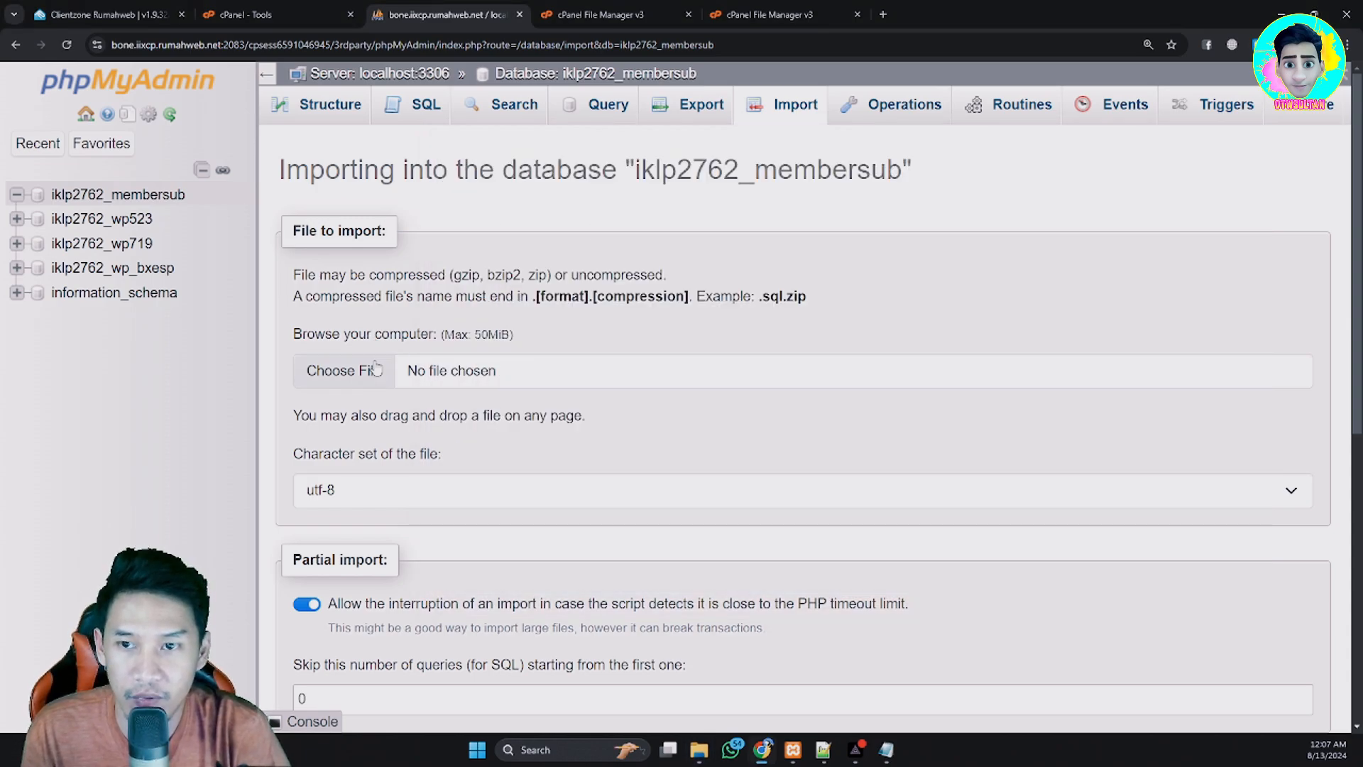
Import membersub.sql into iklp2762_membersub, running 15 queries and creating the users table
left_click(345, 370)
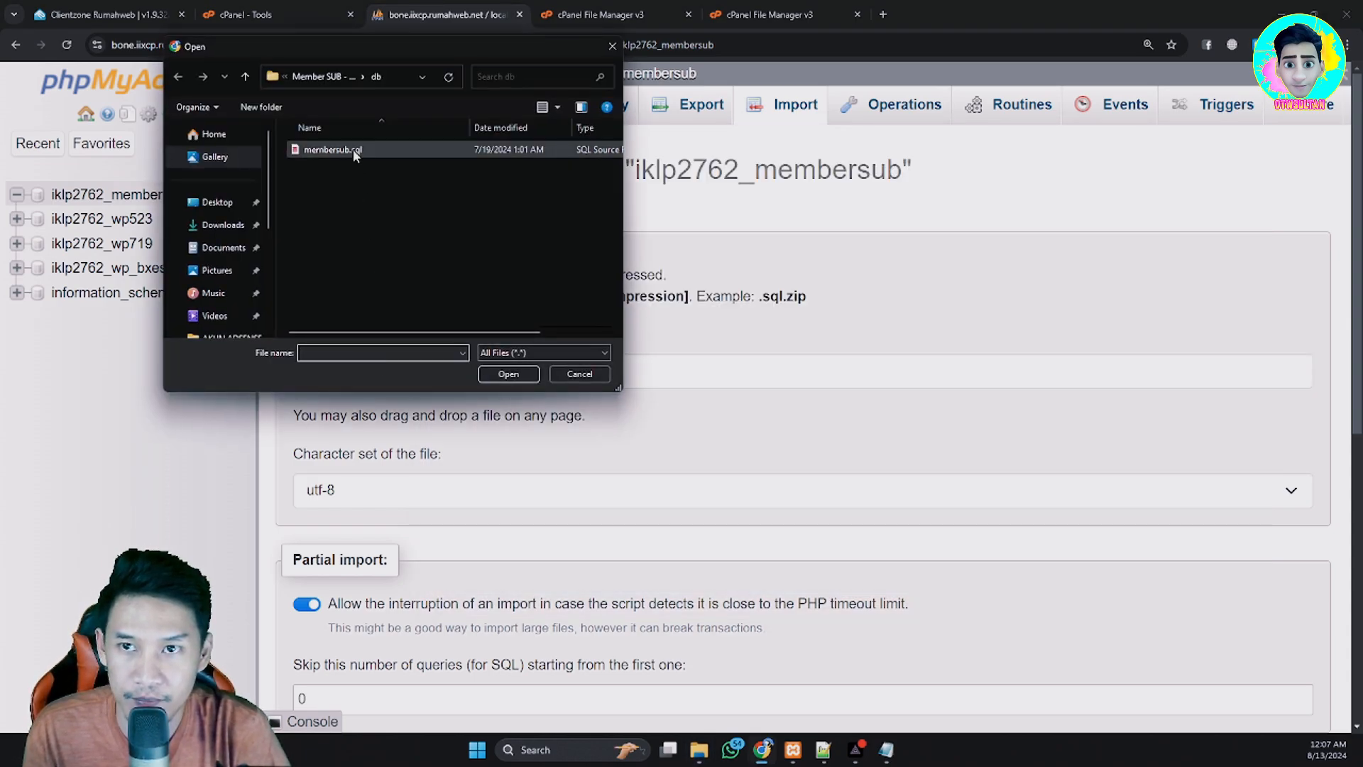
double_click(352, 149)
scroll(545, 429, "down", 7)
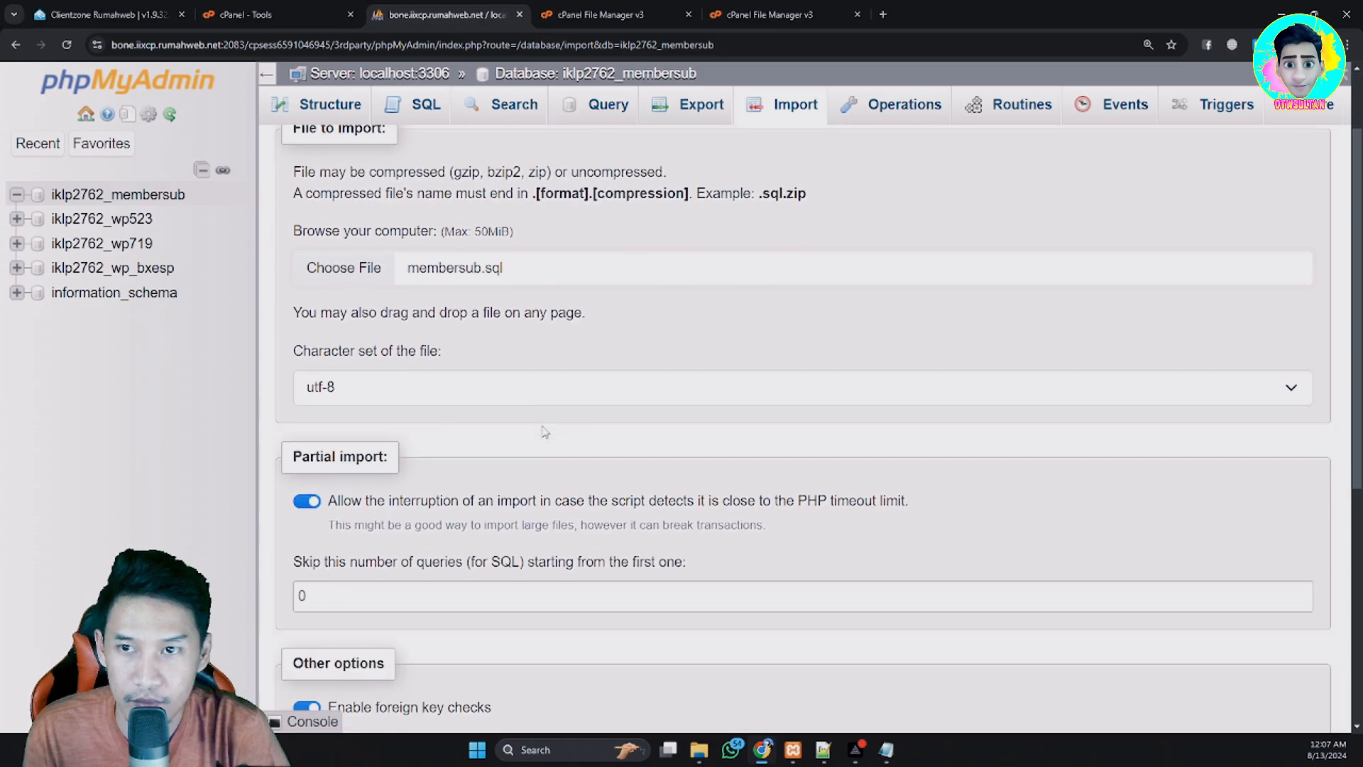
key("ctrl+minus")
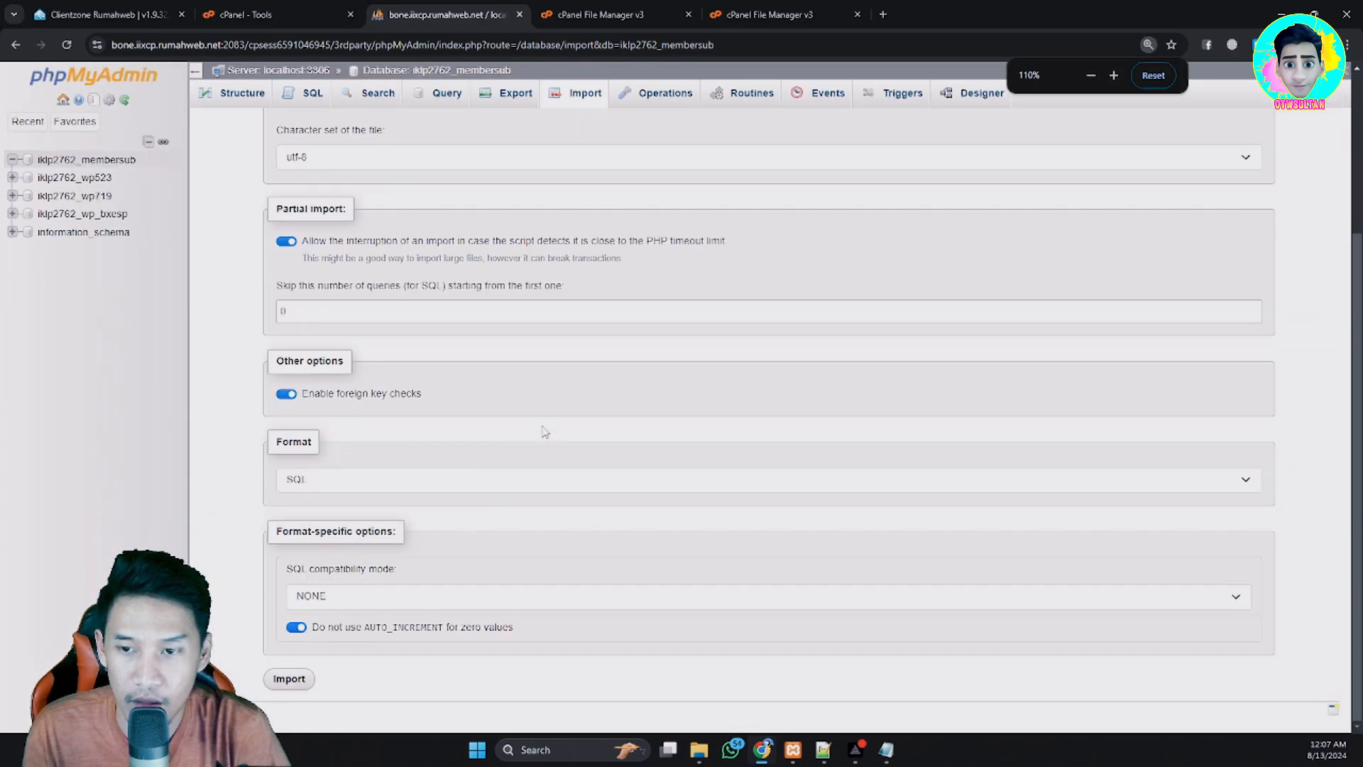
left_click(306, 679)
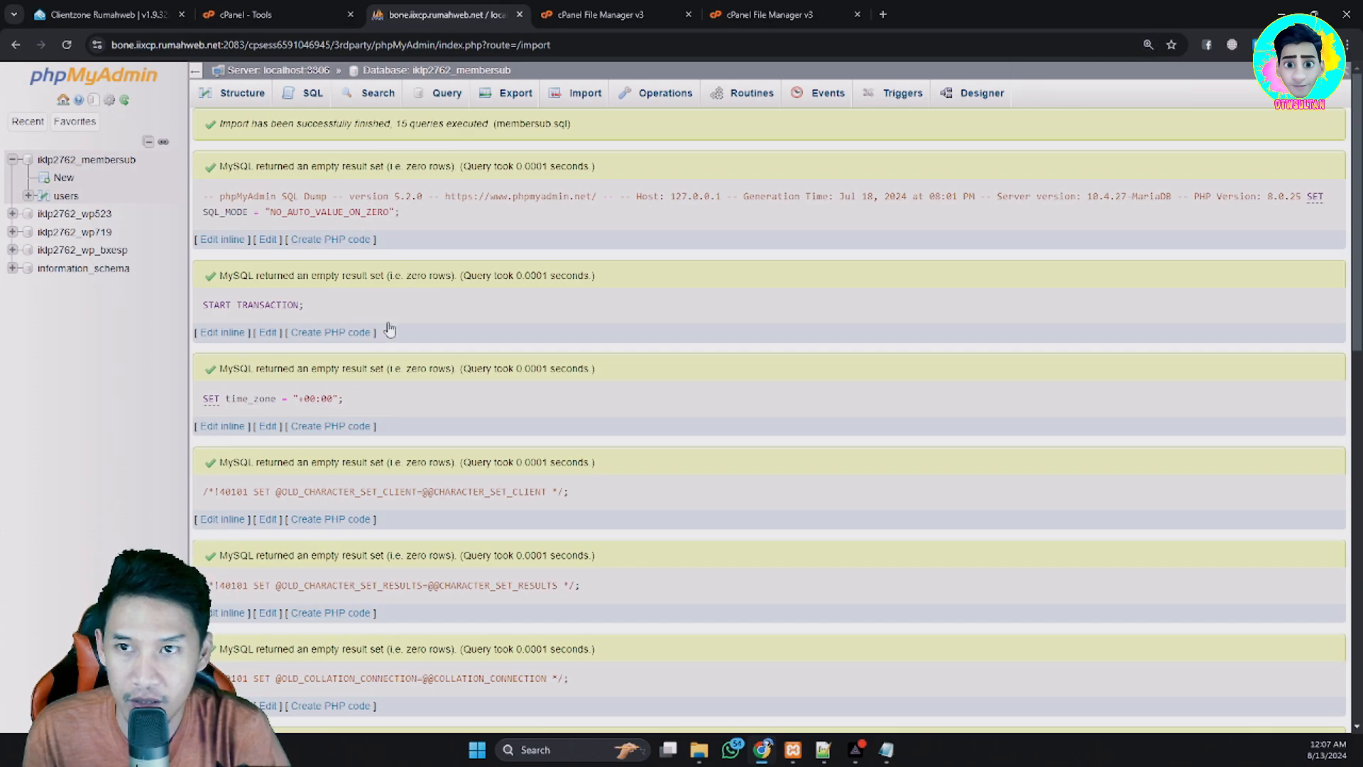
Open includes/database.php from vid.iklimflex.com in the File Manager code editor
left_click(626, 14)
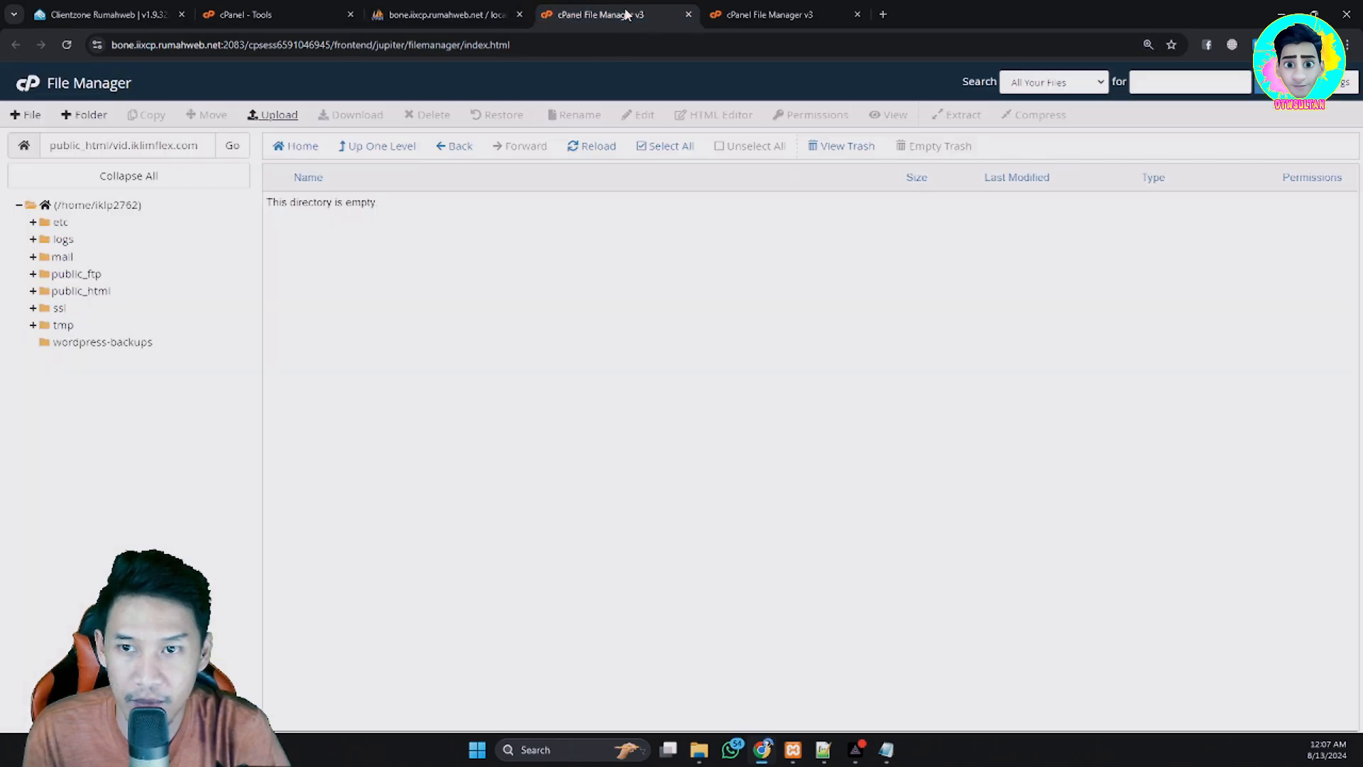
left_click(735, 22)
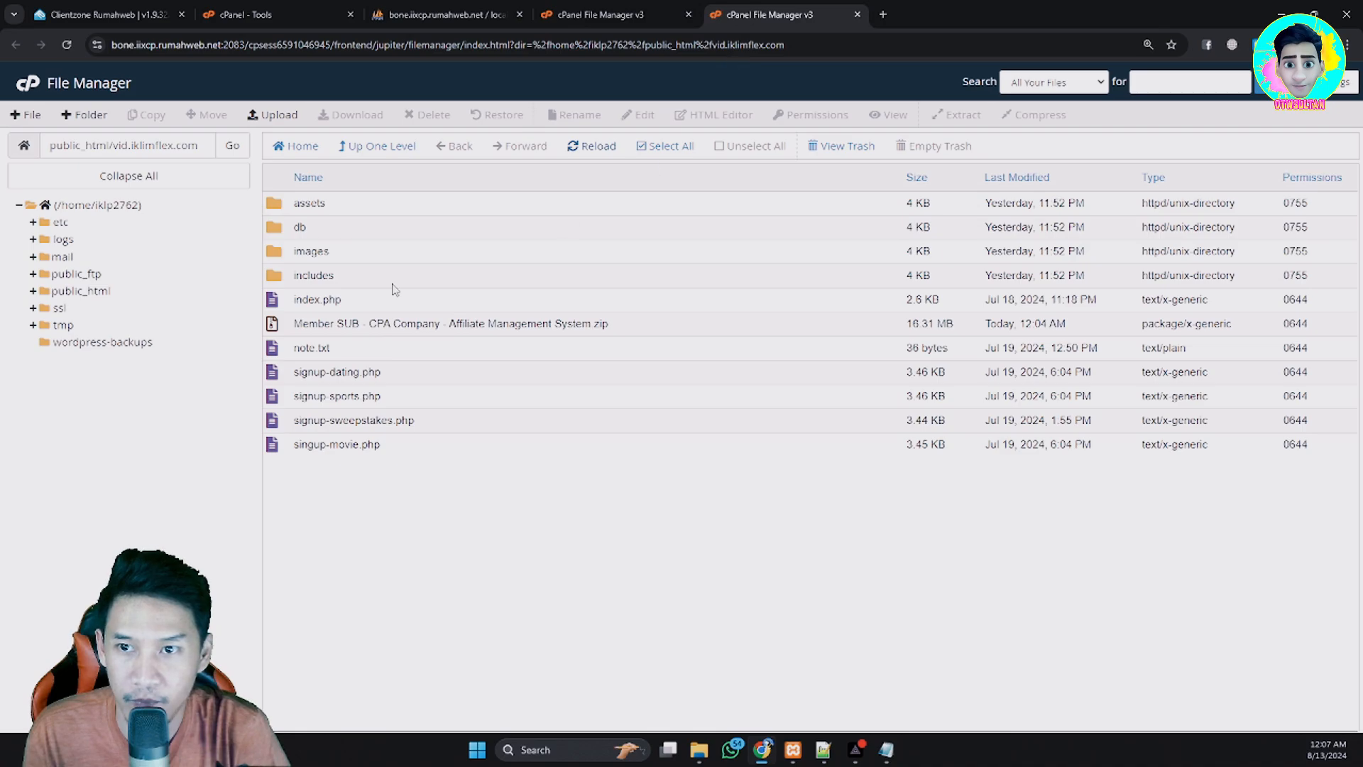
left_click(354, 281)
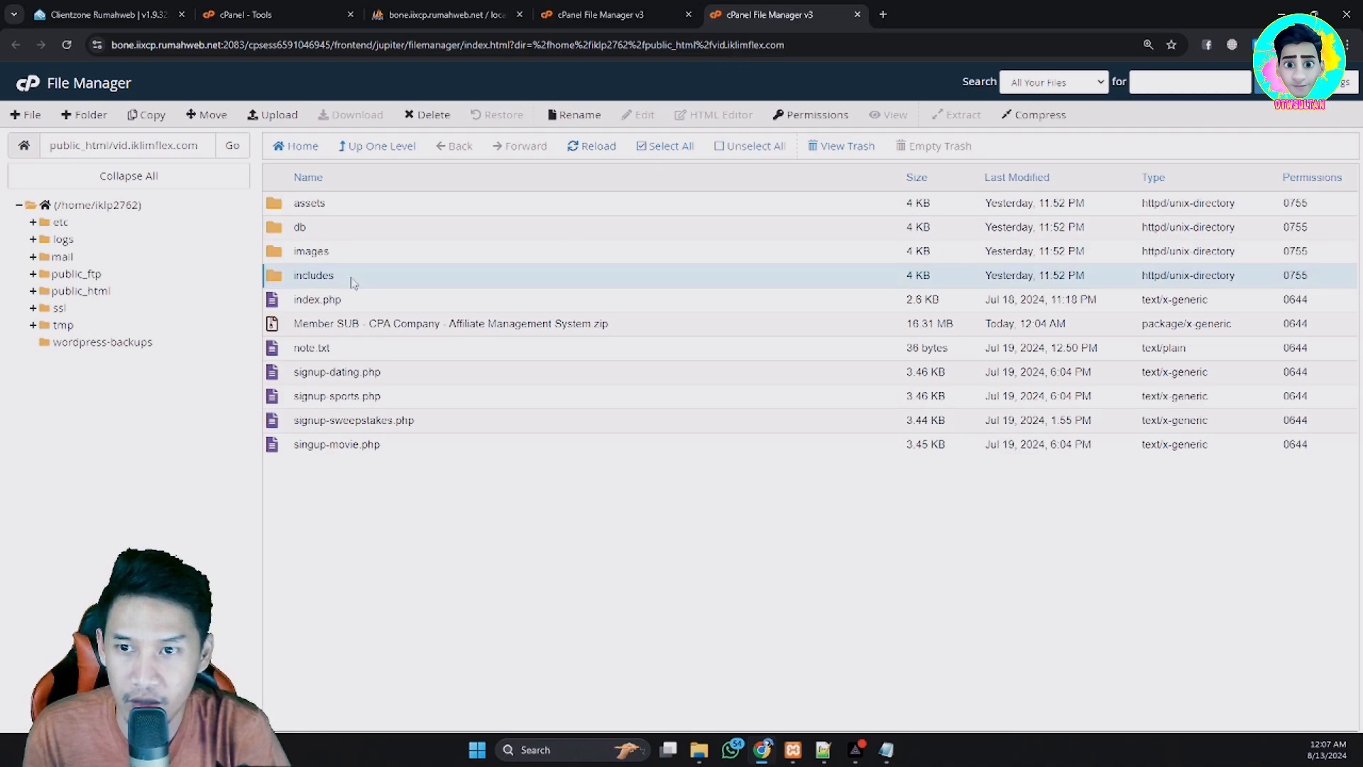
double_click(354, 282)
right_click(378, 253)
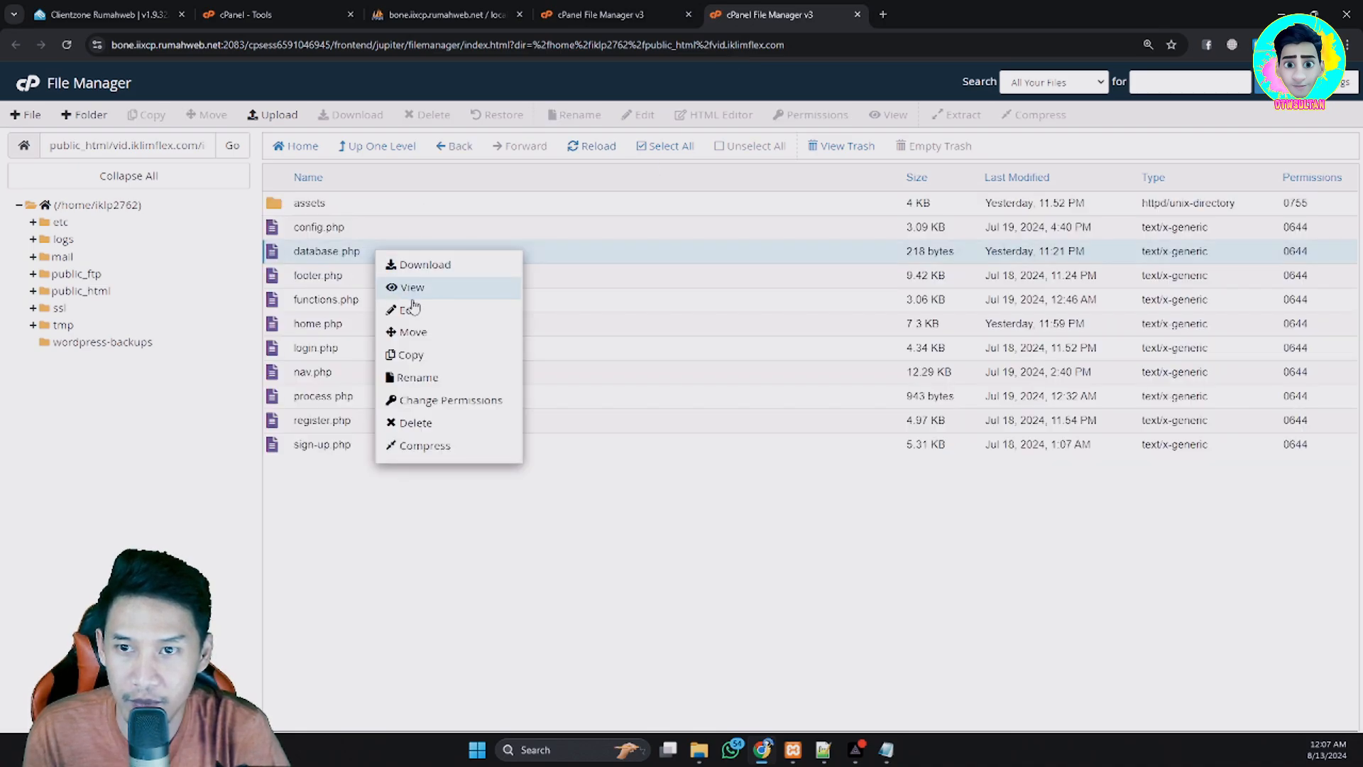
left_click(414, 308)
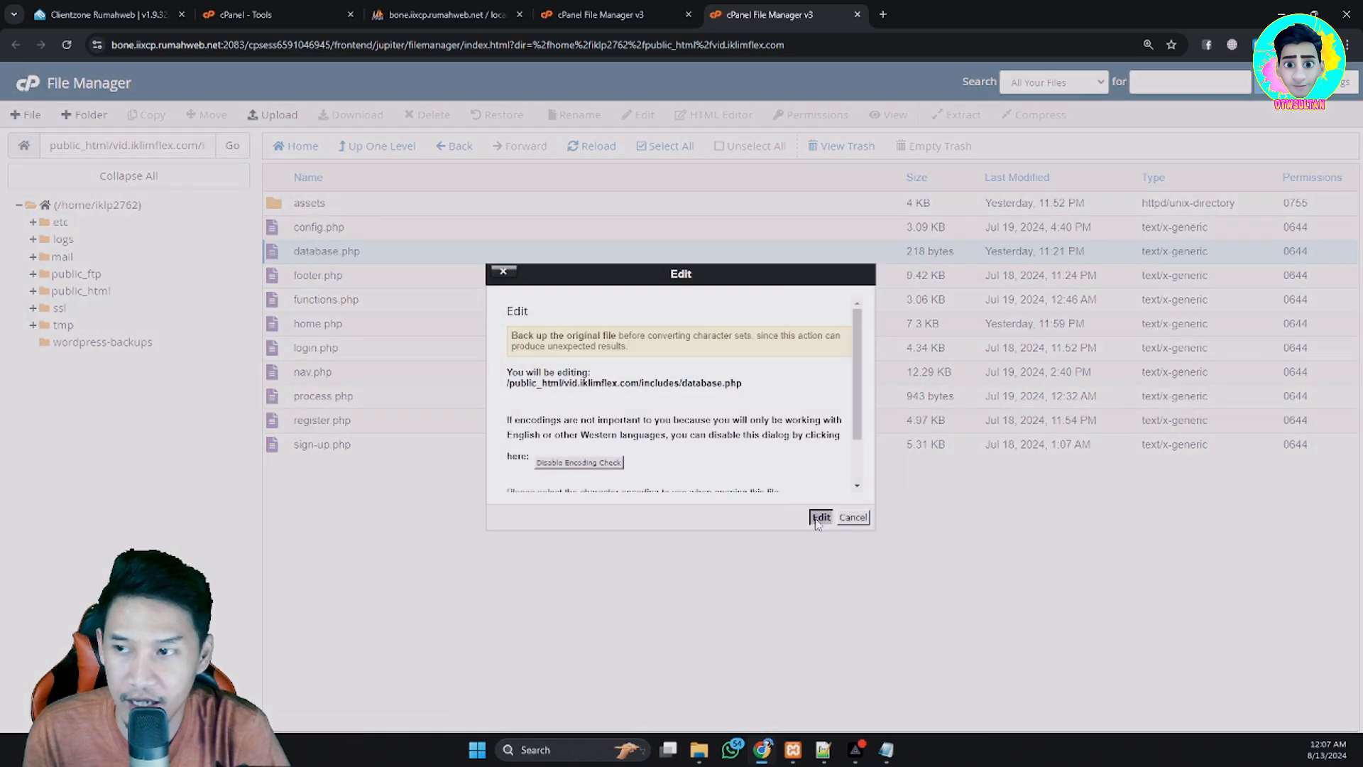
left_click(820, 517)
scroll(429, 303, "up", 5)
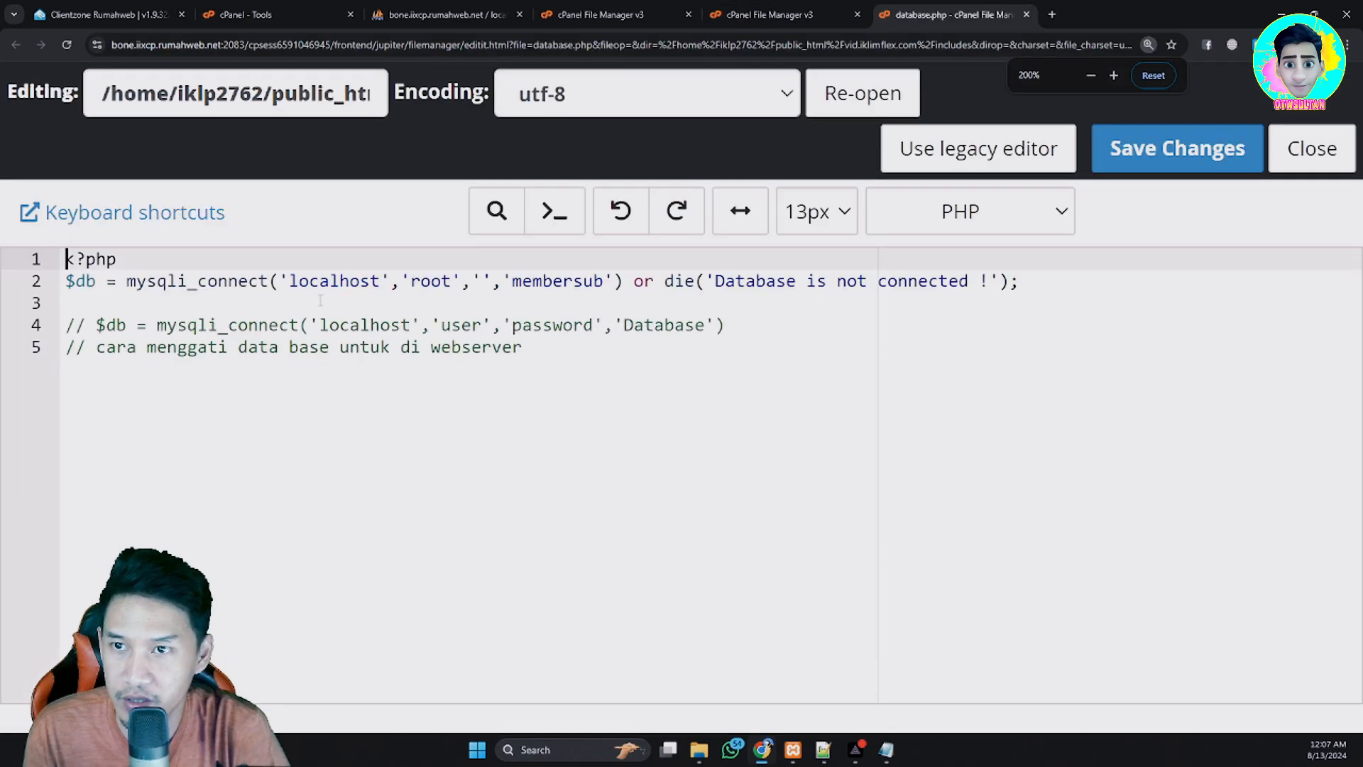
scroll(343, 376, "up", 1)
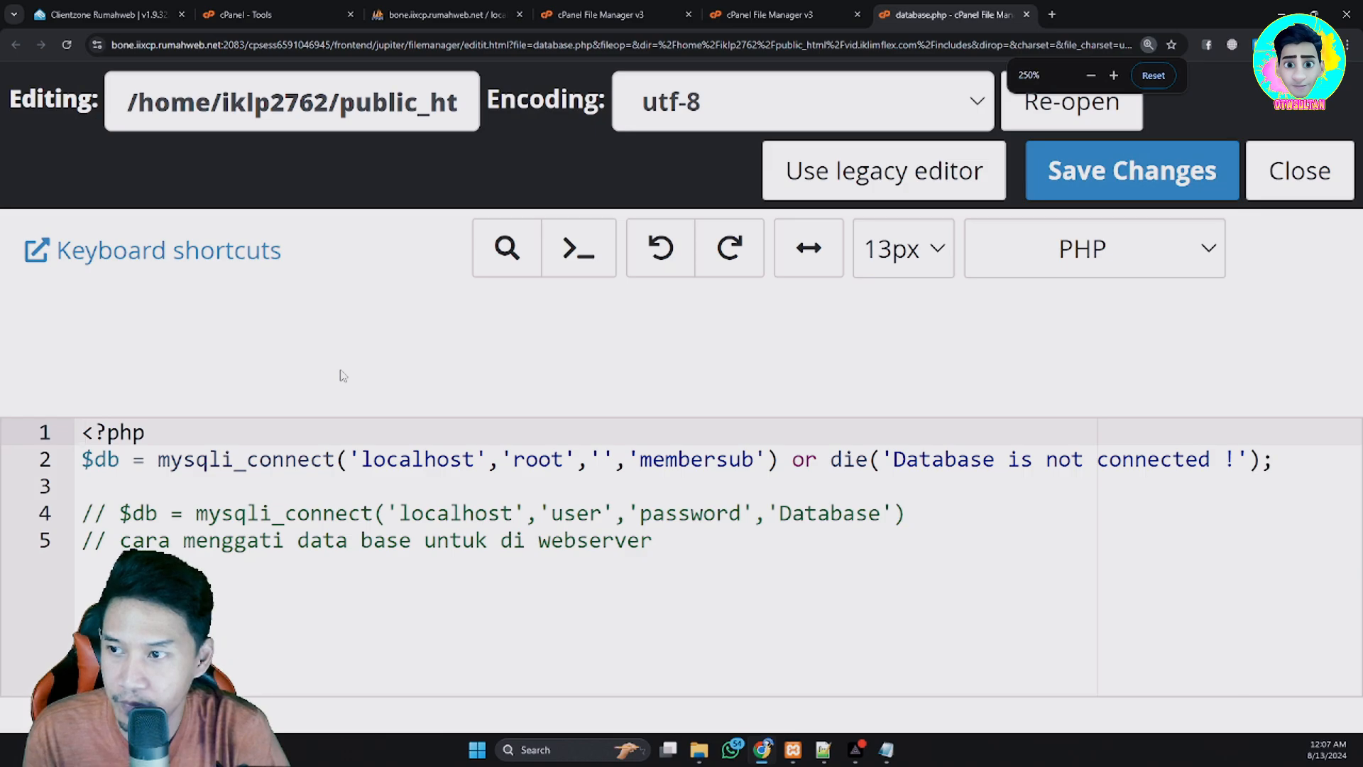
scroll(1004, 355, "down", 1)
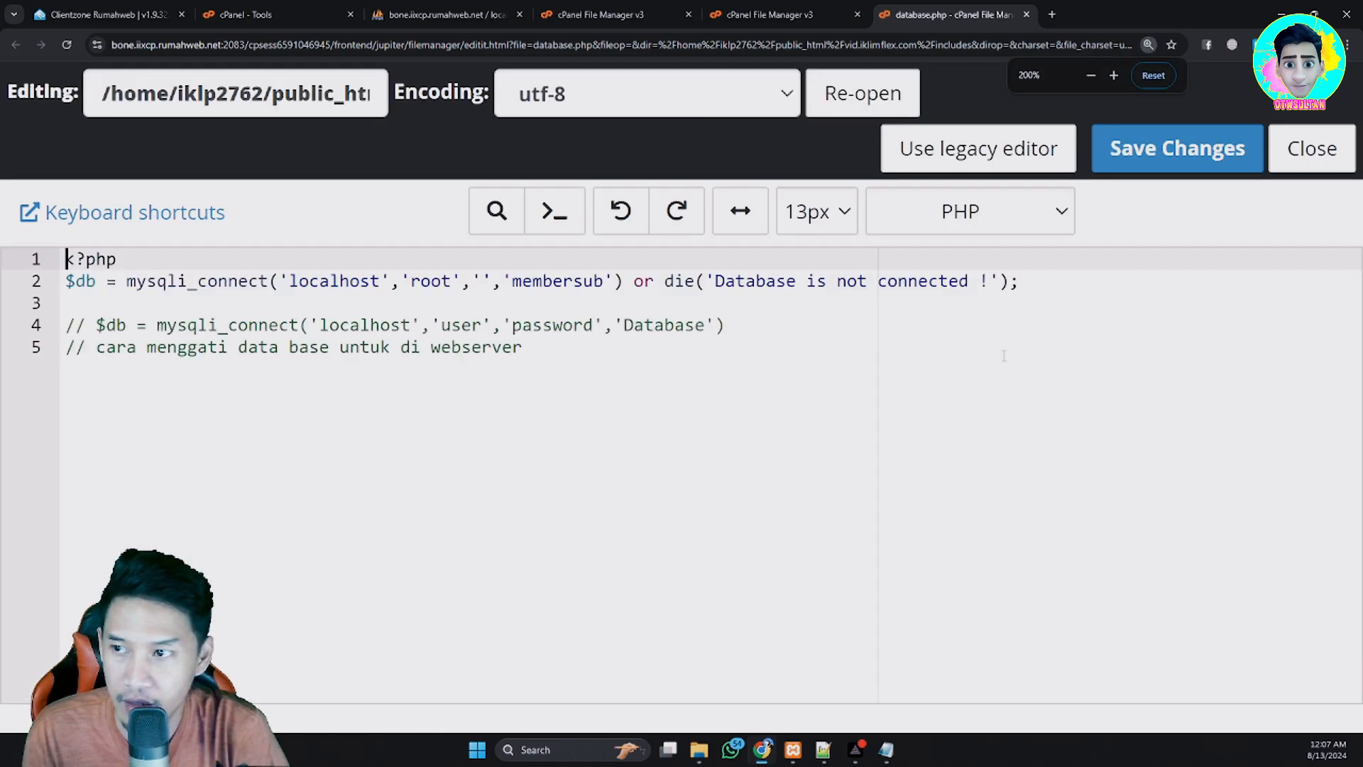
scroll(1004, 355, "up", 1)
scroll(686, 417, "down", 2)
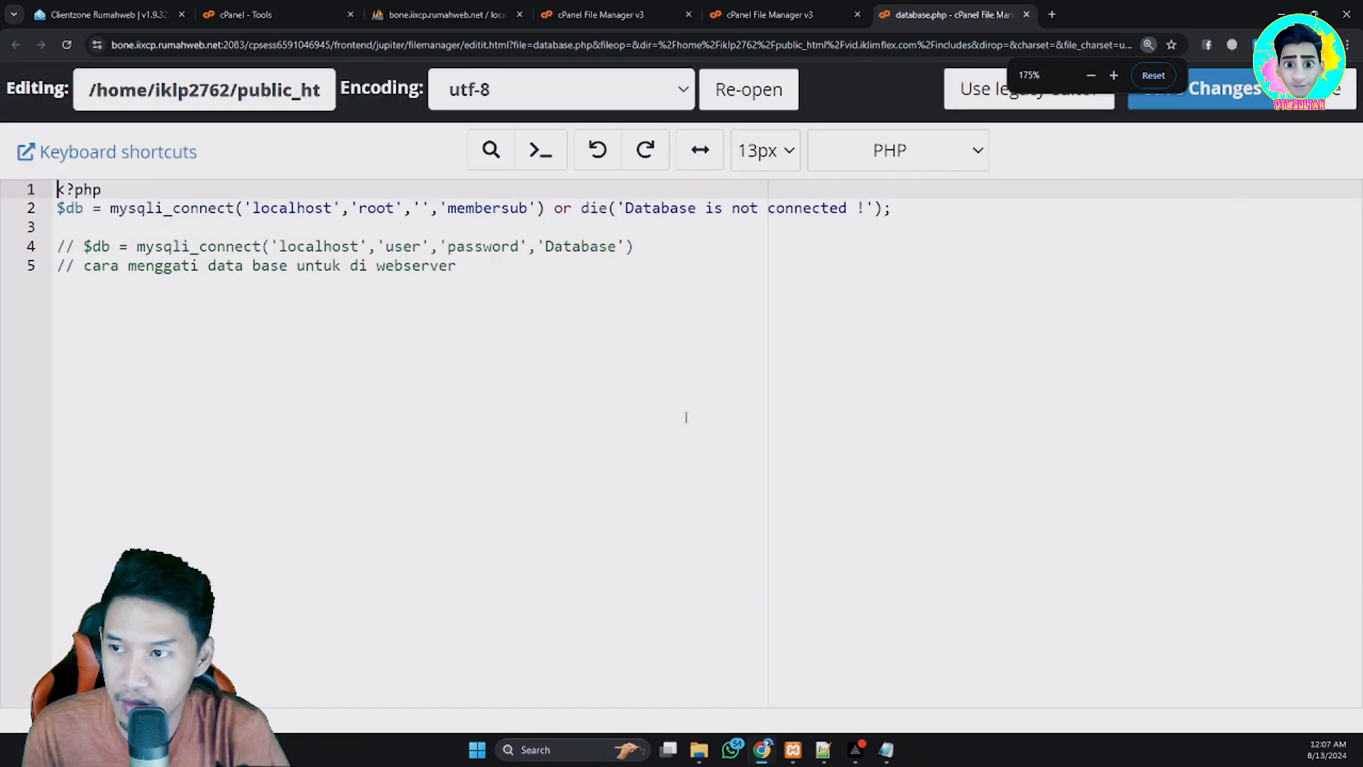
scroll(686, 417, "up", 2)
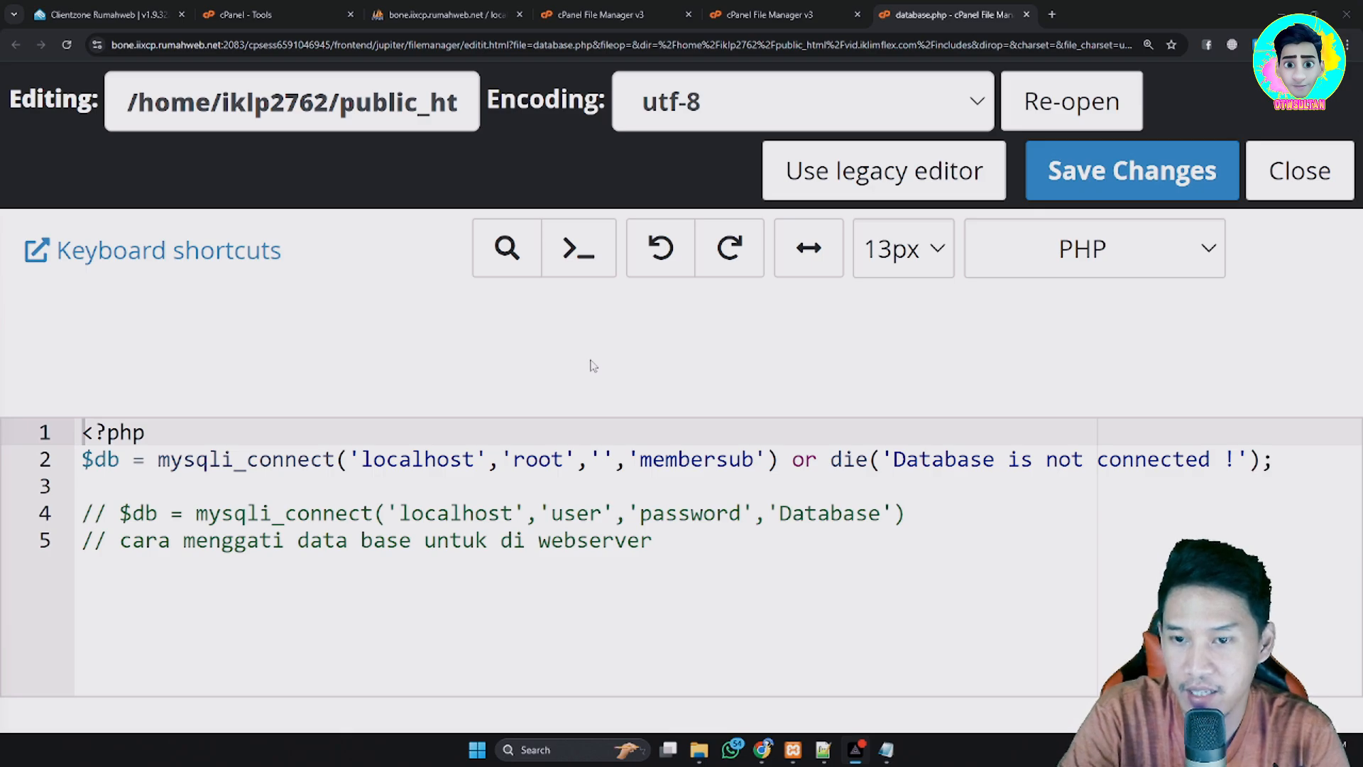
left_click(886, 749)
left_click_drag(788, 396, 687, 393)
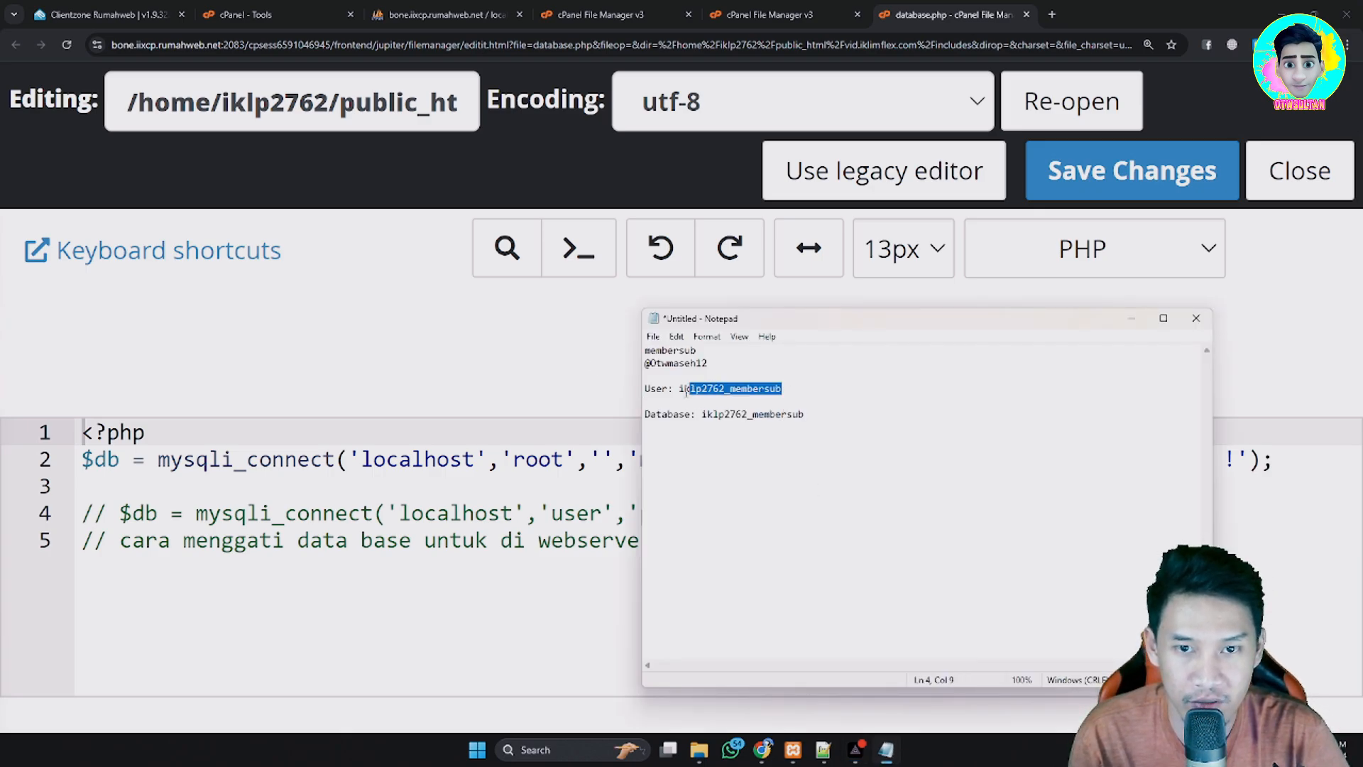
right_click(699, 389)
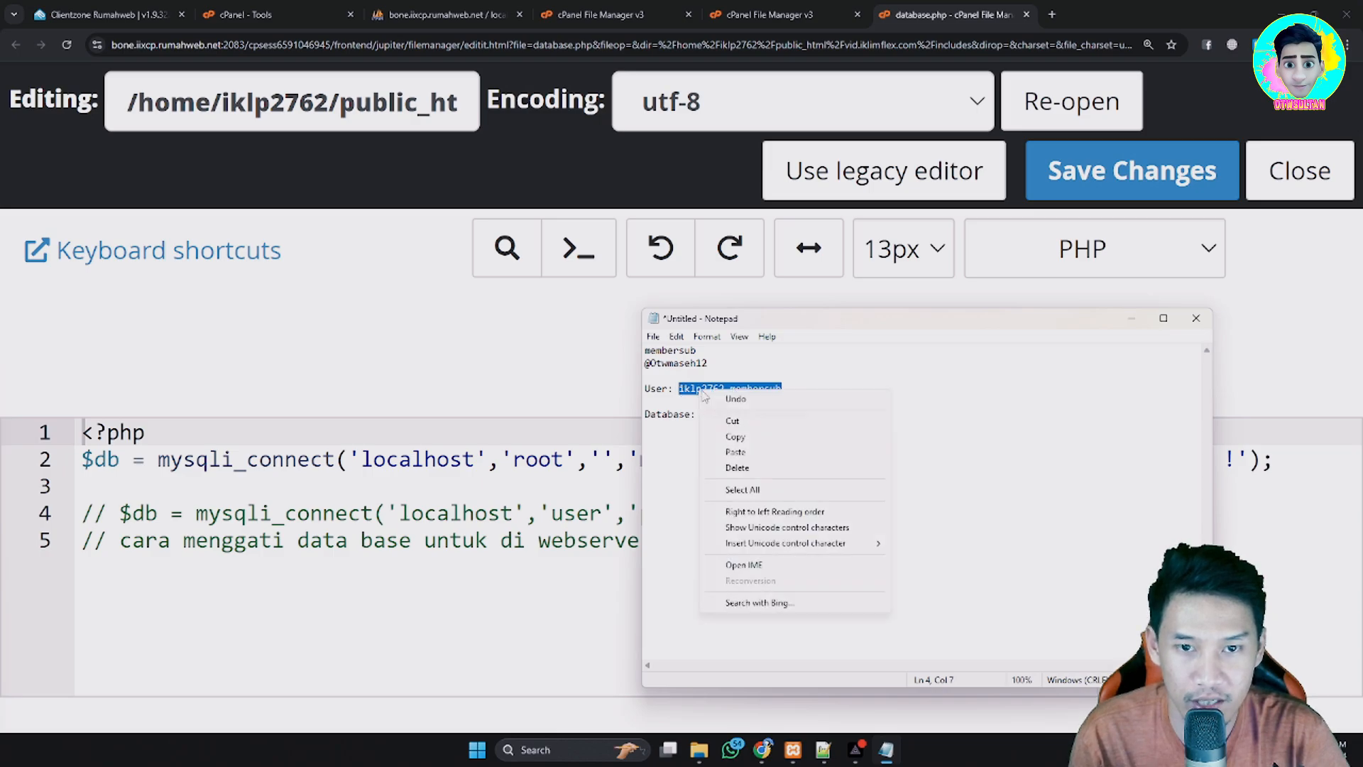
left_click(742, 438)
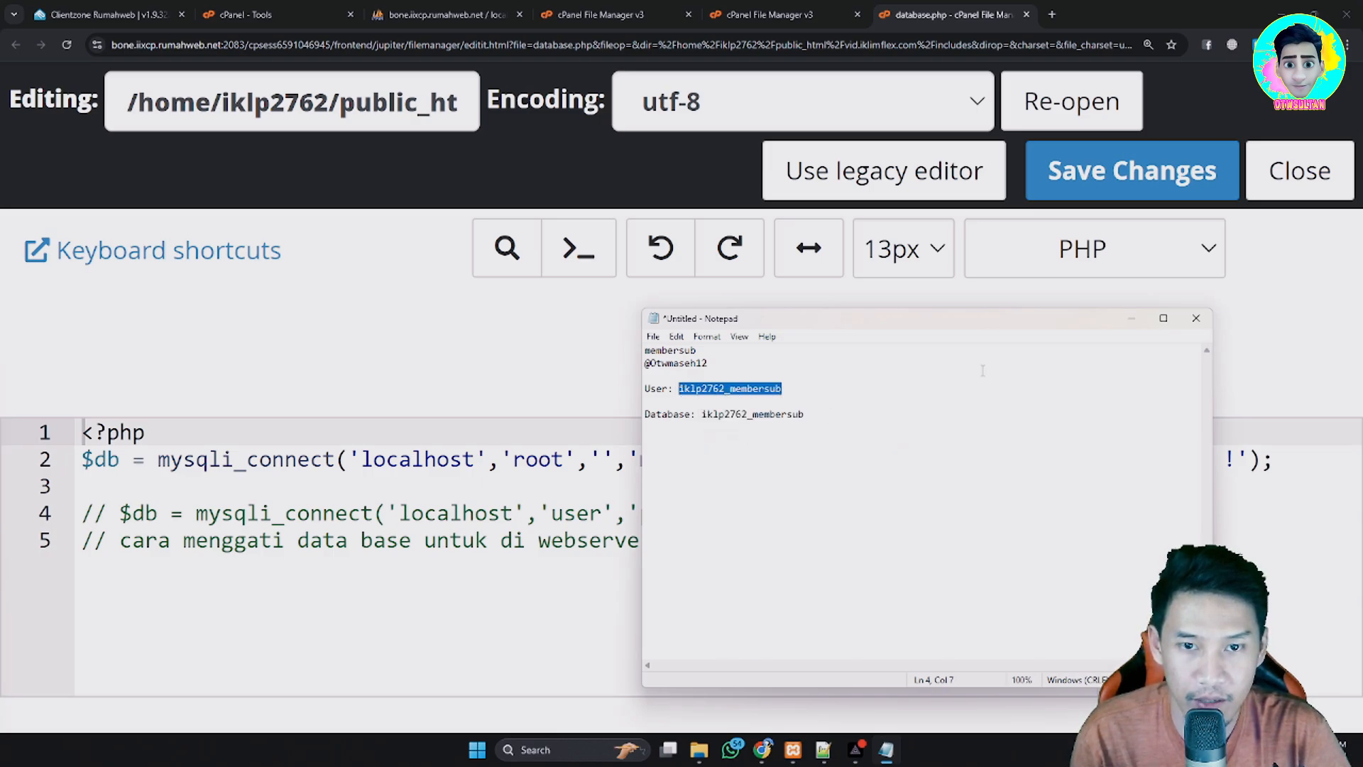
left_click(1129, 319)
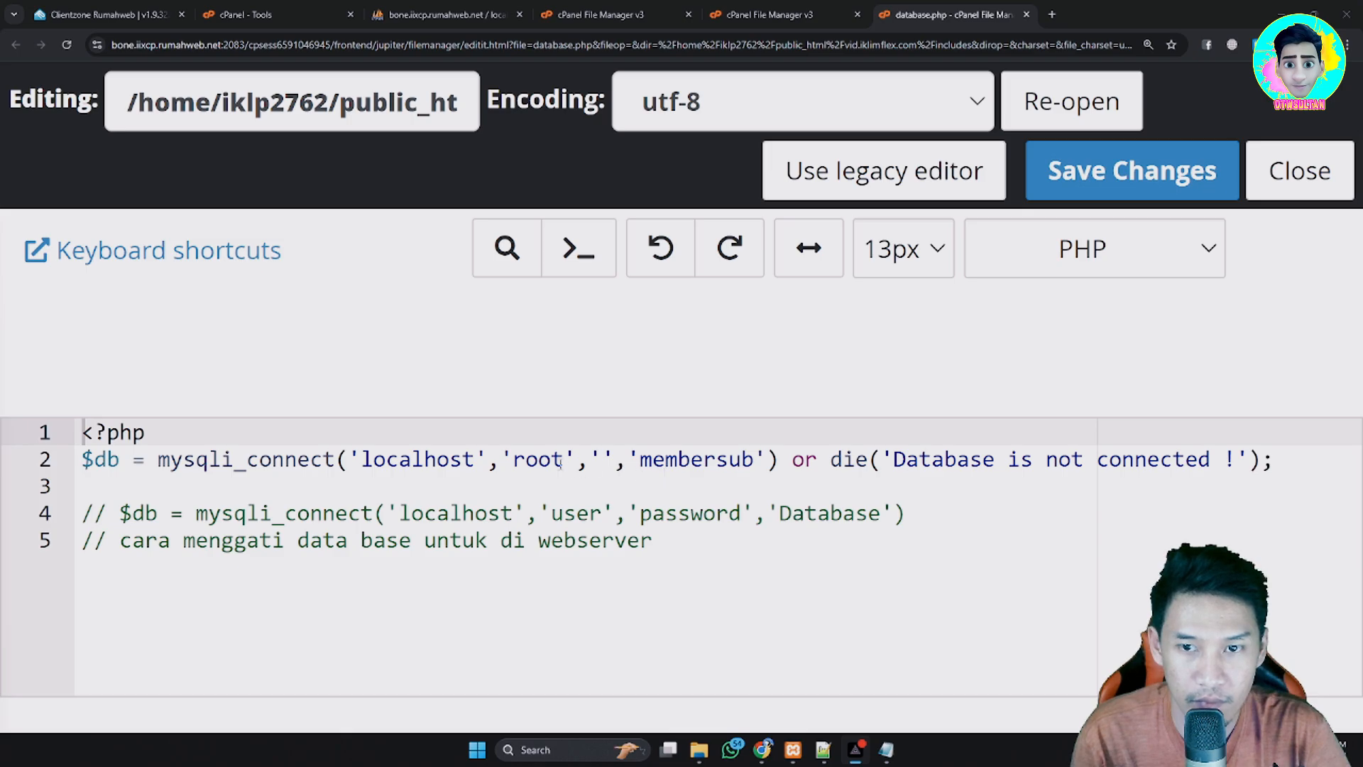
Replace root and membersub on line 2 with iklp2762_membersub
left_click(601, 458)
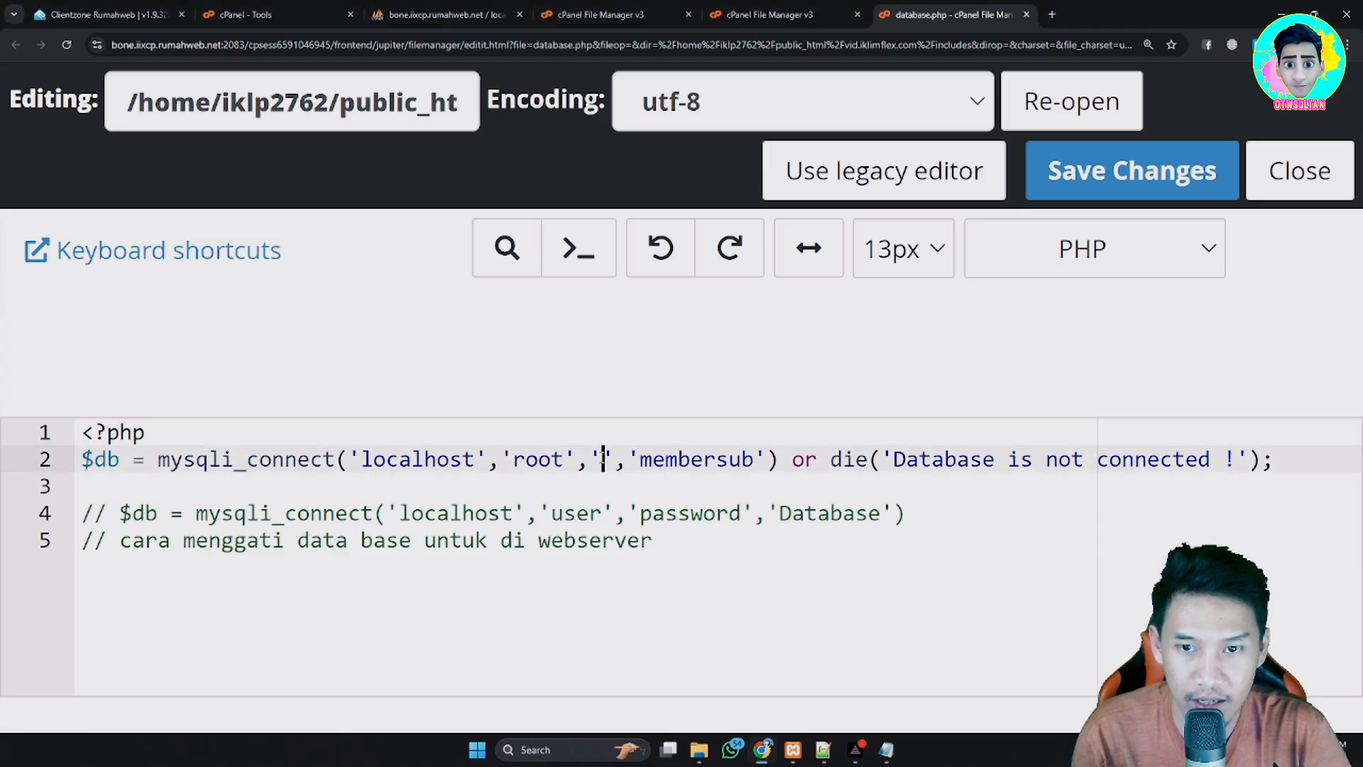
left_click_drag(570, 459, 514, 459)
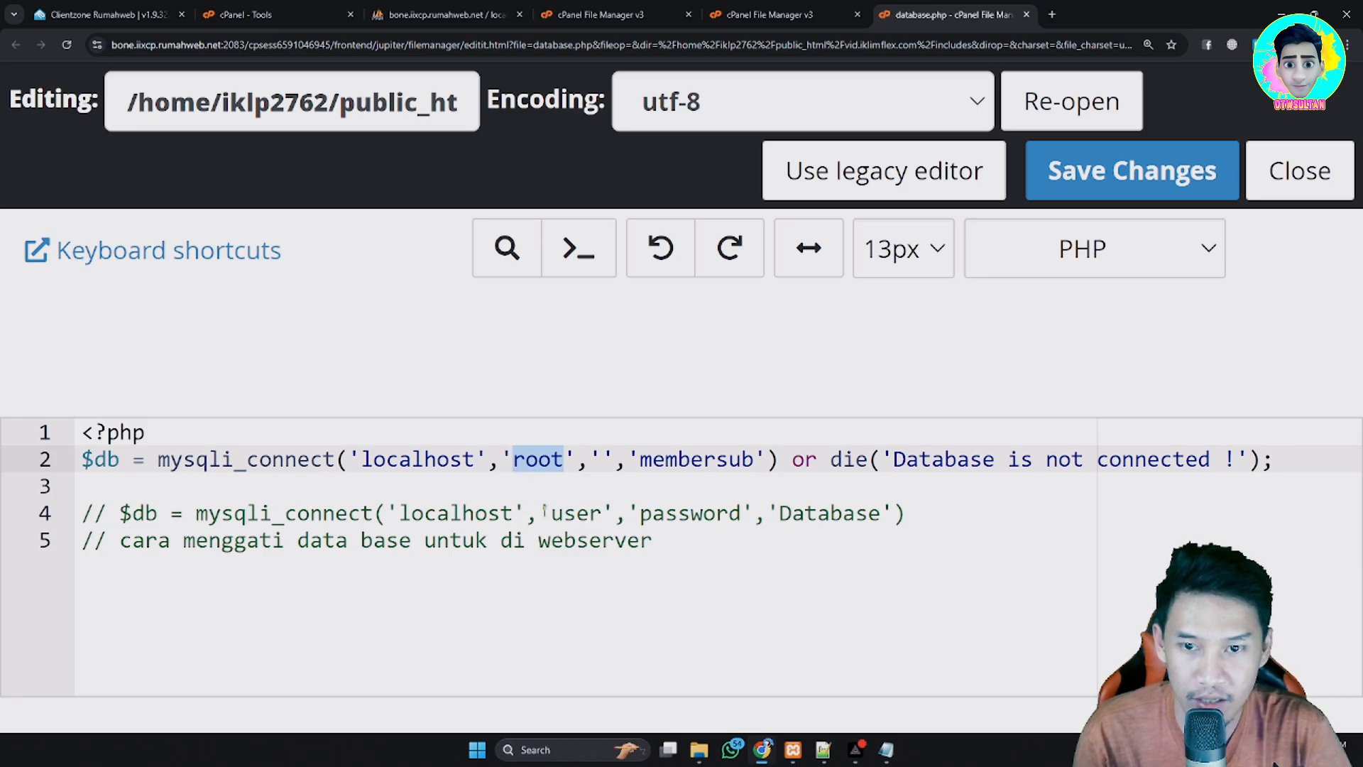
key("ctrl+v")
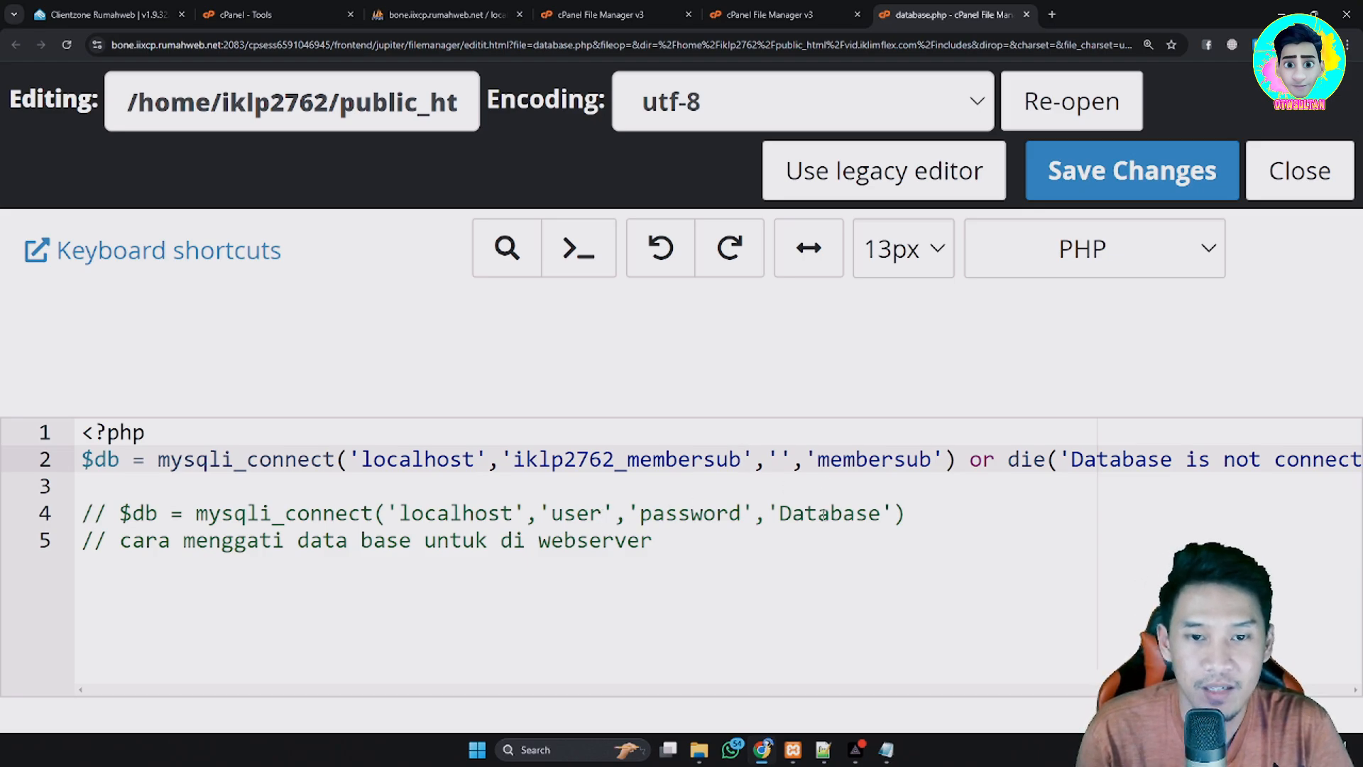
left_click_drag(932, 459, 818, 460)
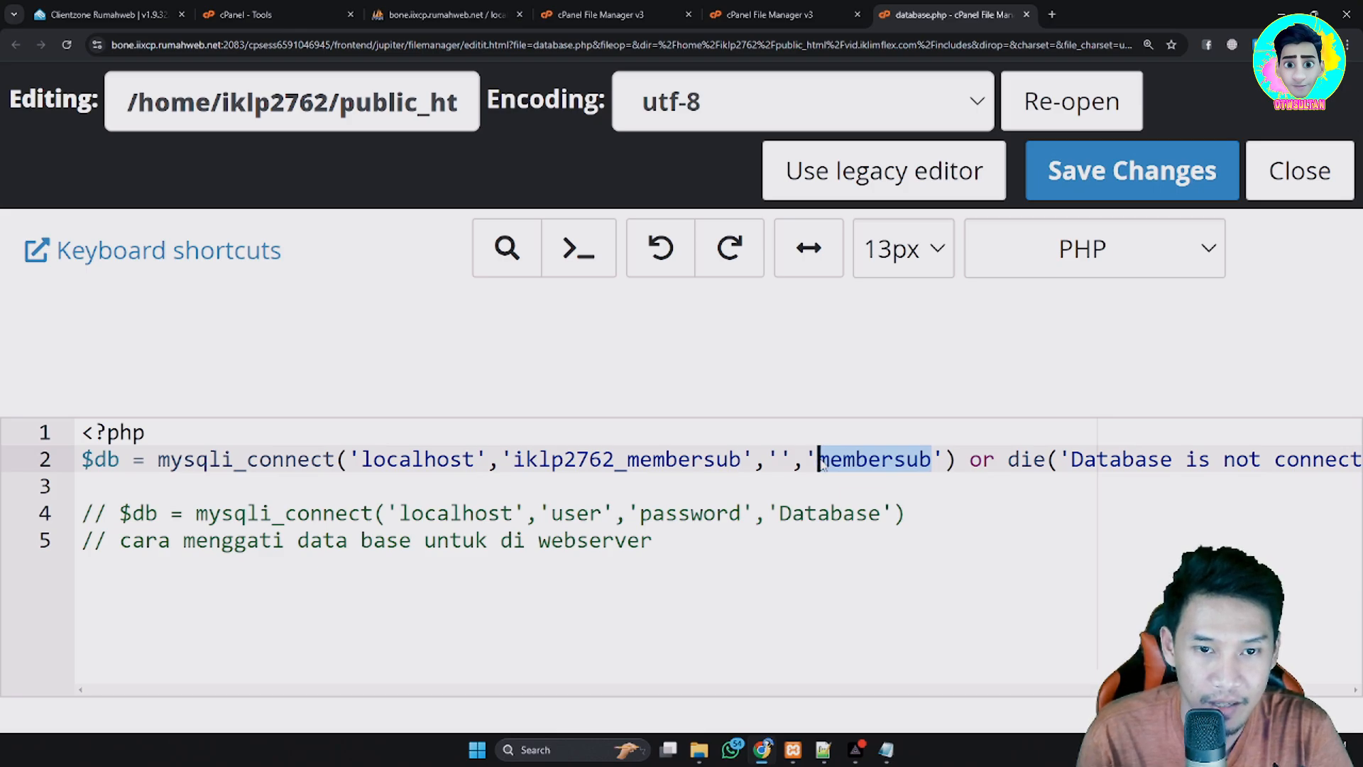
key("ctrl+v")
Paste the noted database password into line 2's empty password and save database.php
left_click(887, 751)
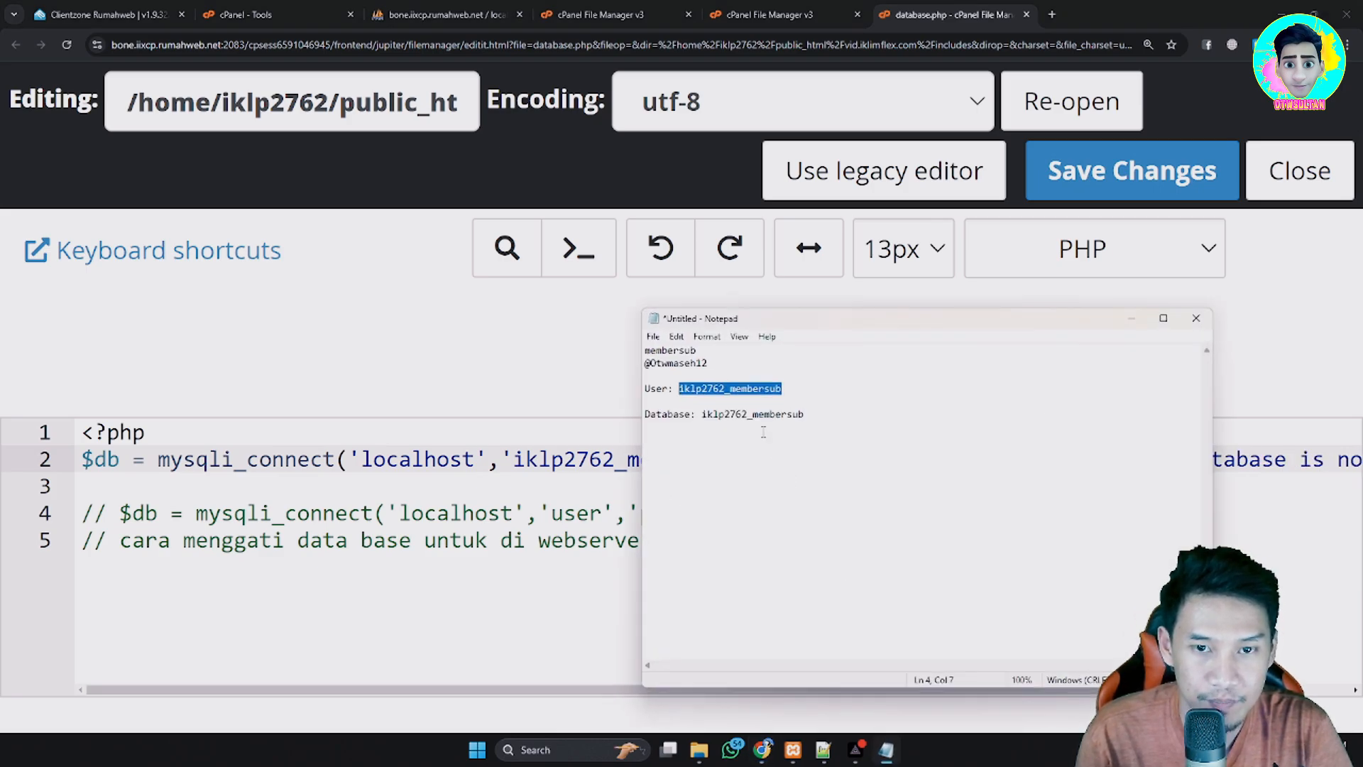
left_click_drag(811, 416, 771, 415)
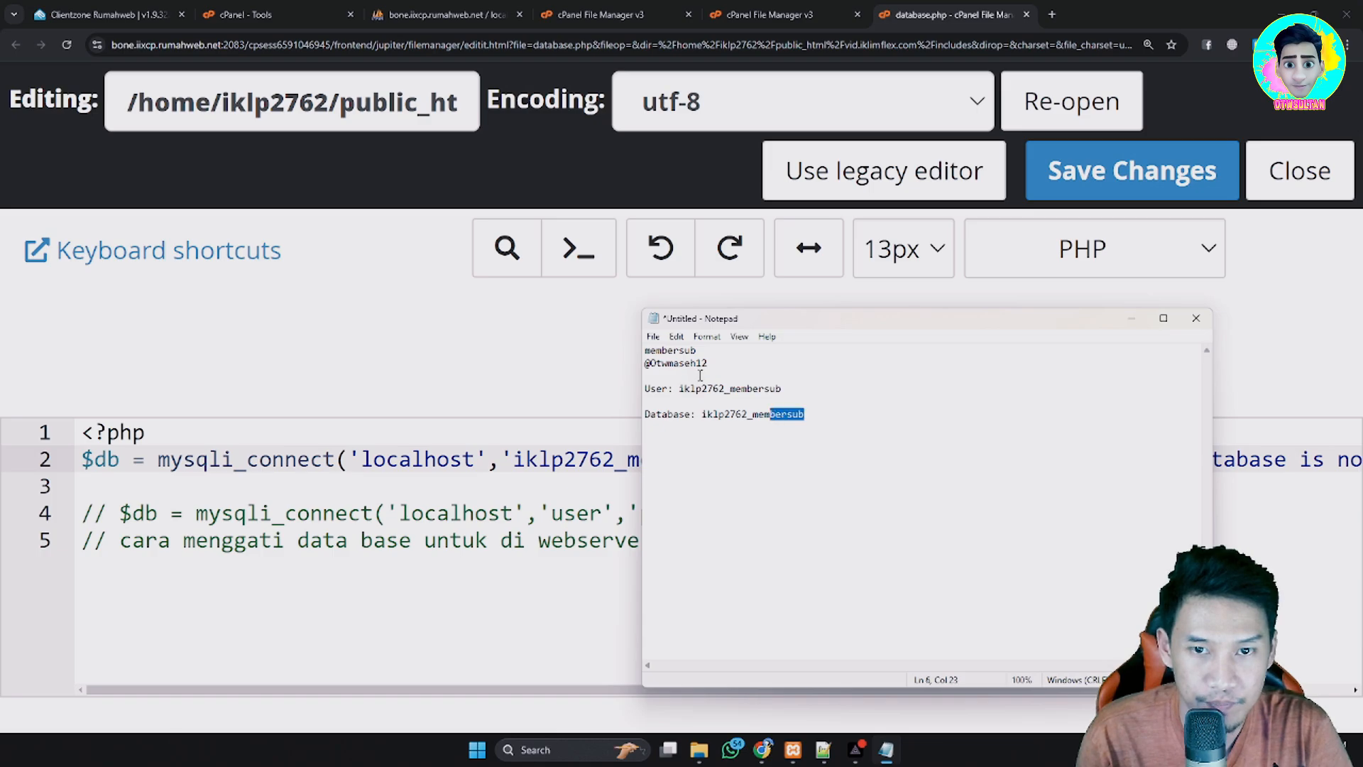
left_click_drag(709, 363, 646, 365)
right_click(646, 365)
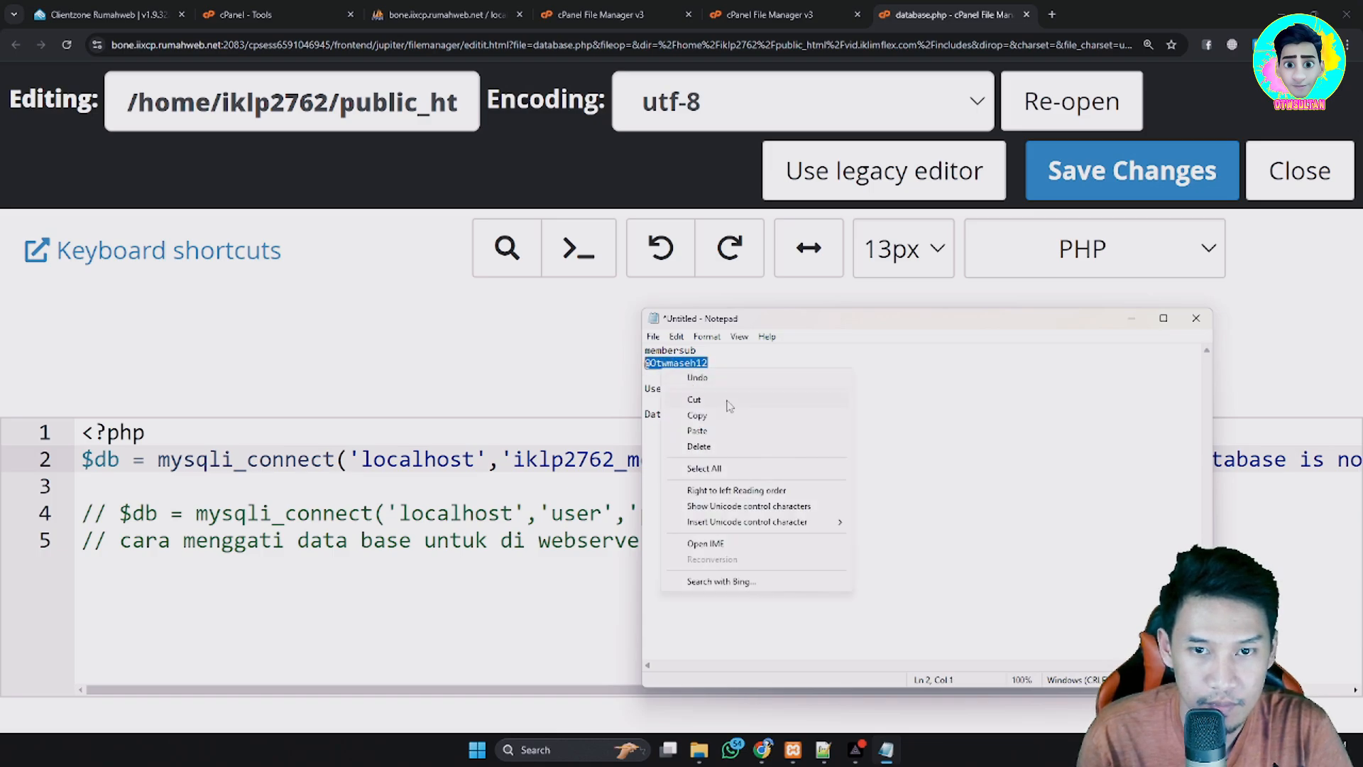
left_click(728, 414)
left_click(1132, 320)
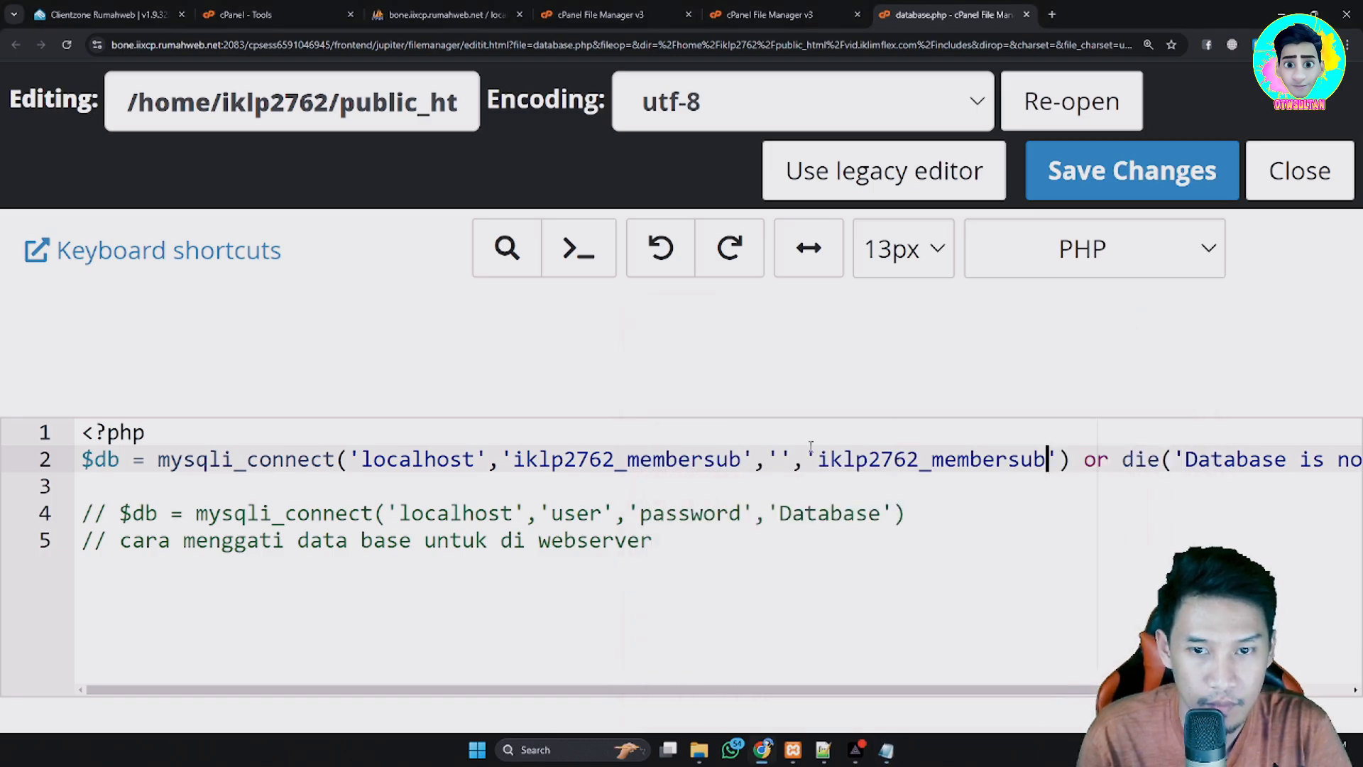
left_click(780, 461)
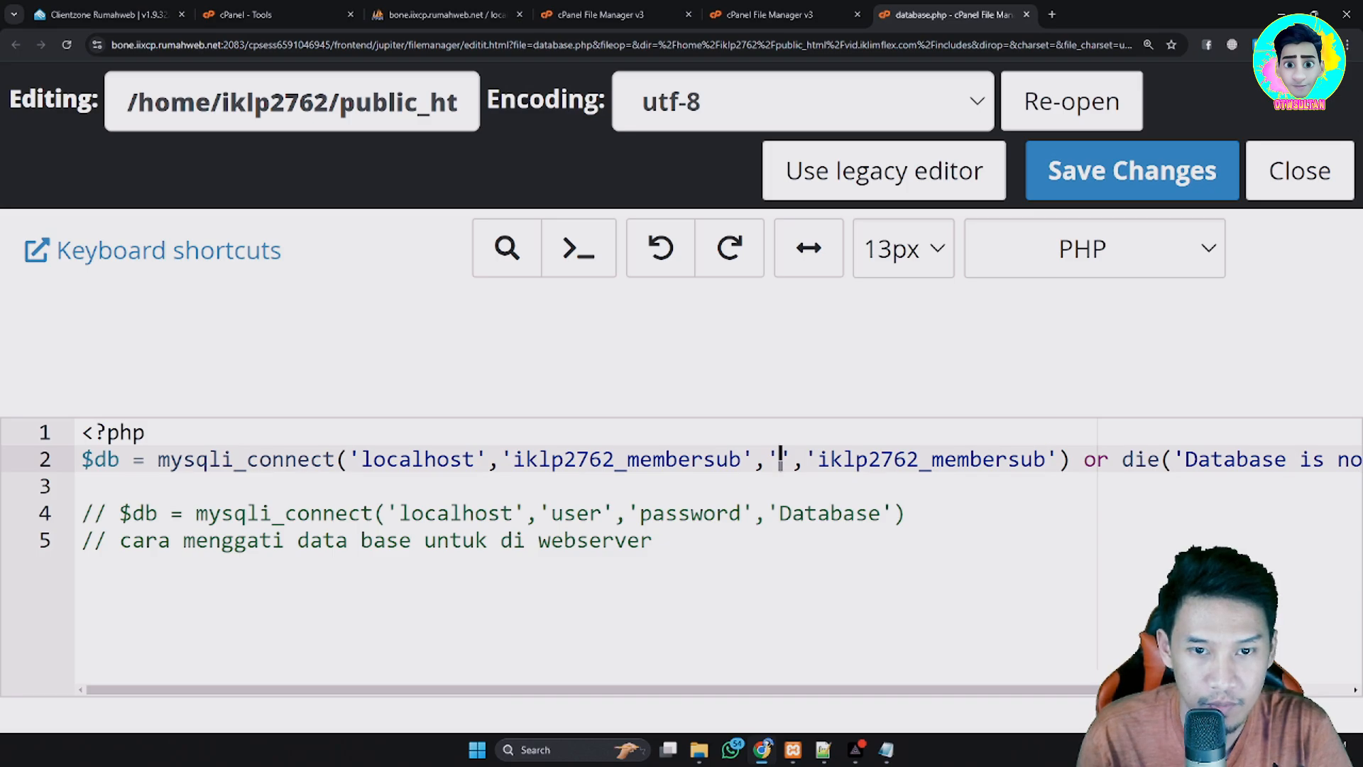
key("ctrl+v")
left_click(1087, 173)
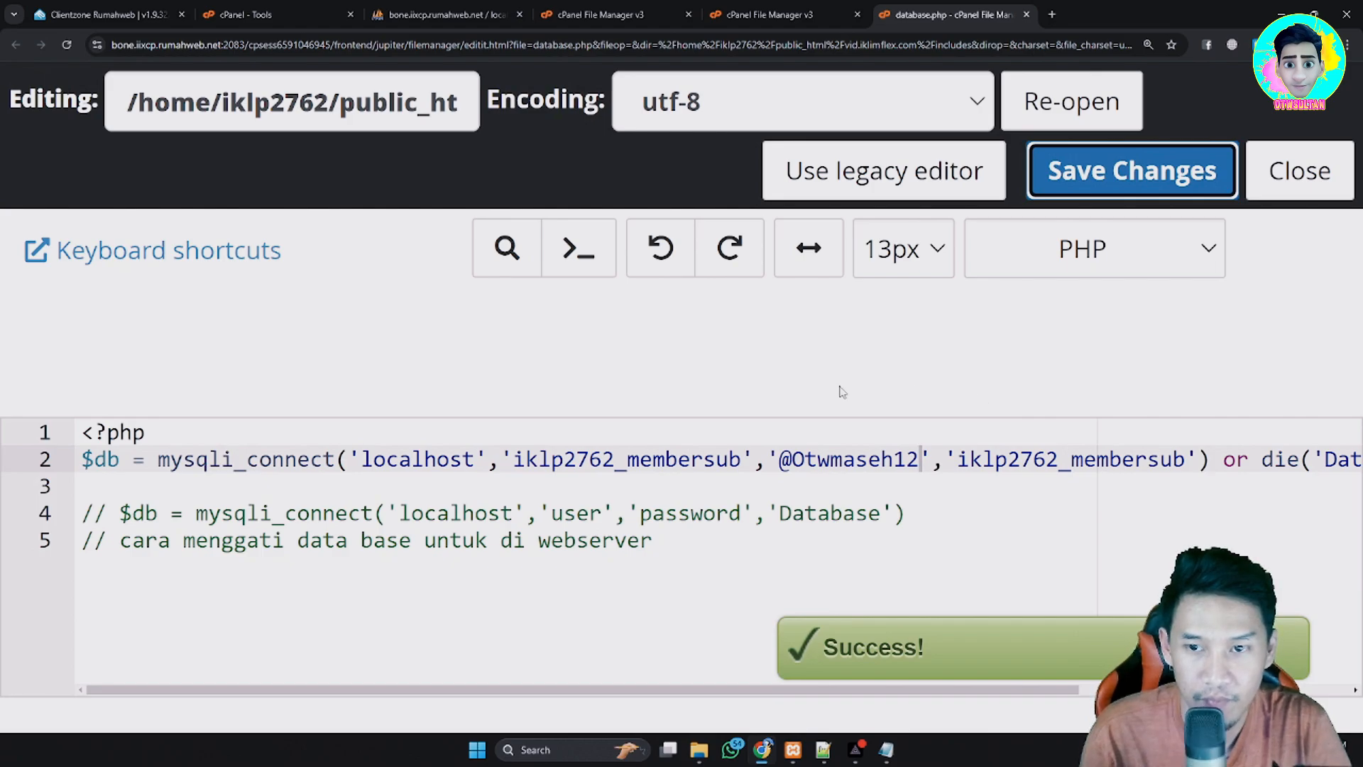
key("ctrl+minus")
key("ctrl+minus")
key("ctrl+plus")
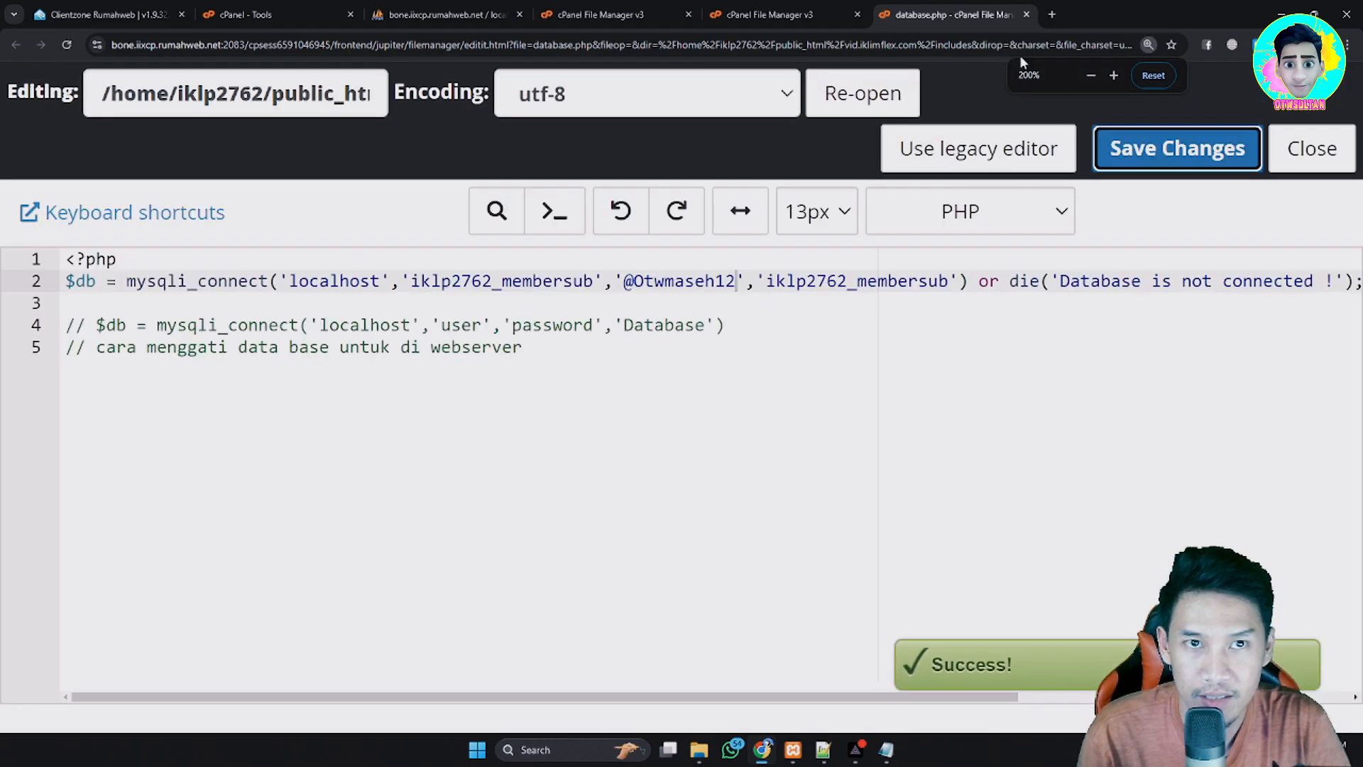
Load vid.iklimflex.com, log out, open the bare site URL, and save database.php in cPanel
left_click(1052, 14)
type("vi")
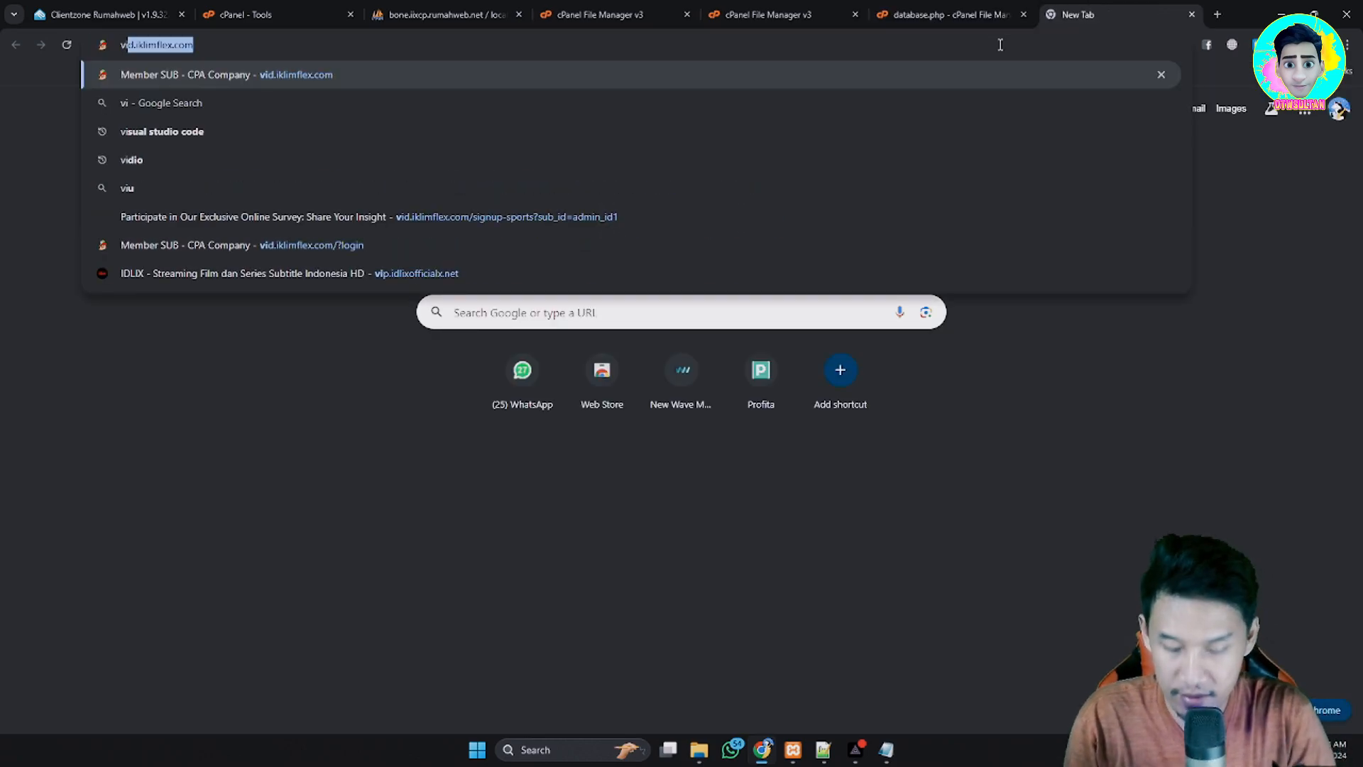
type("d")
key("Return")
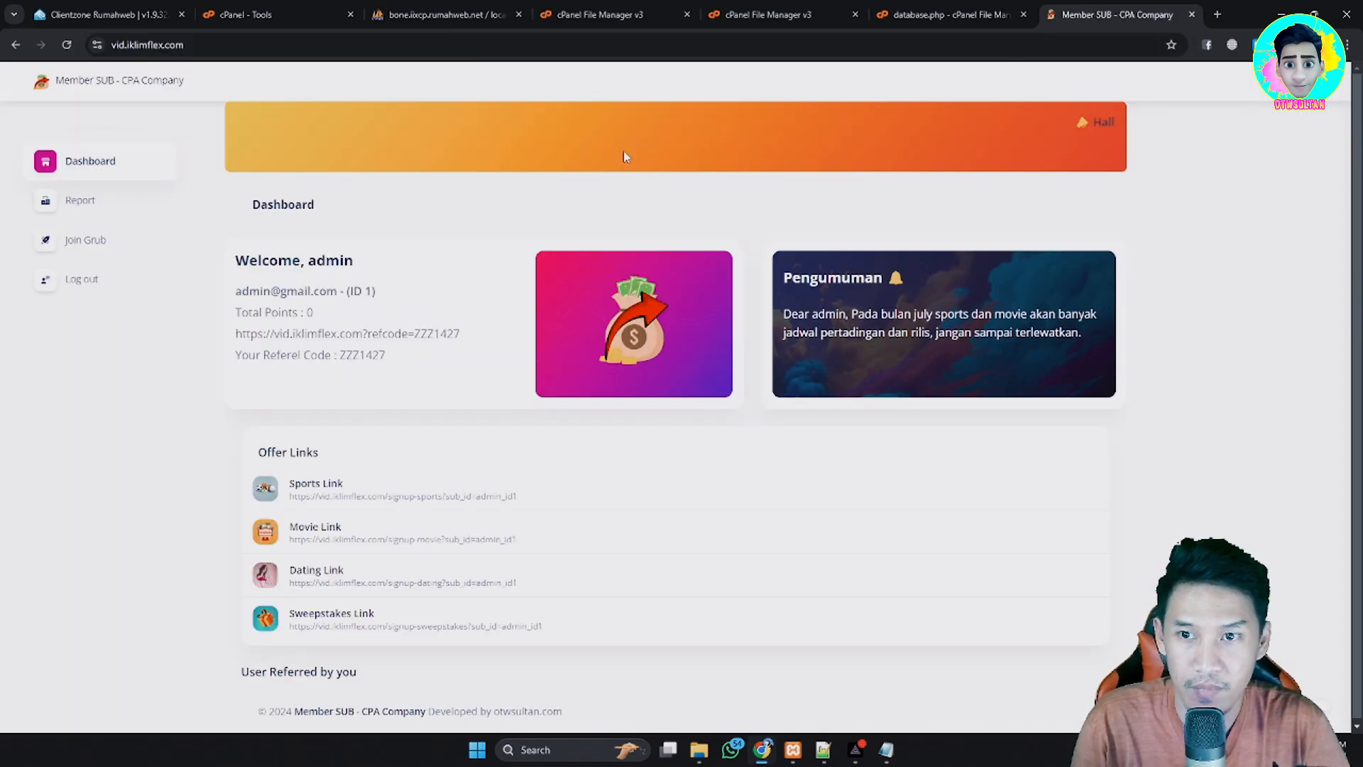
left_click(79, 280)
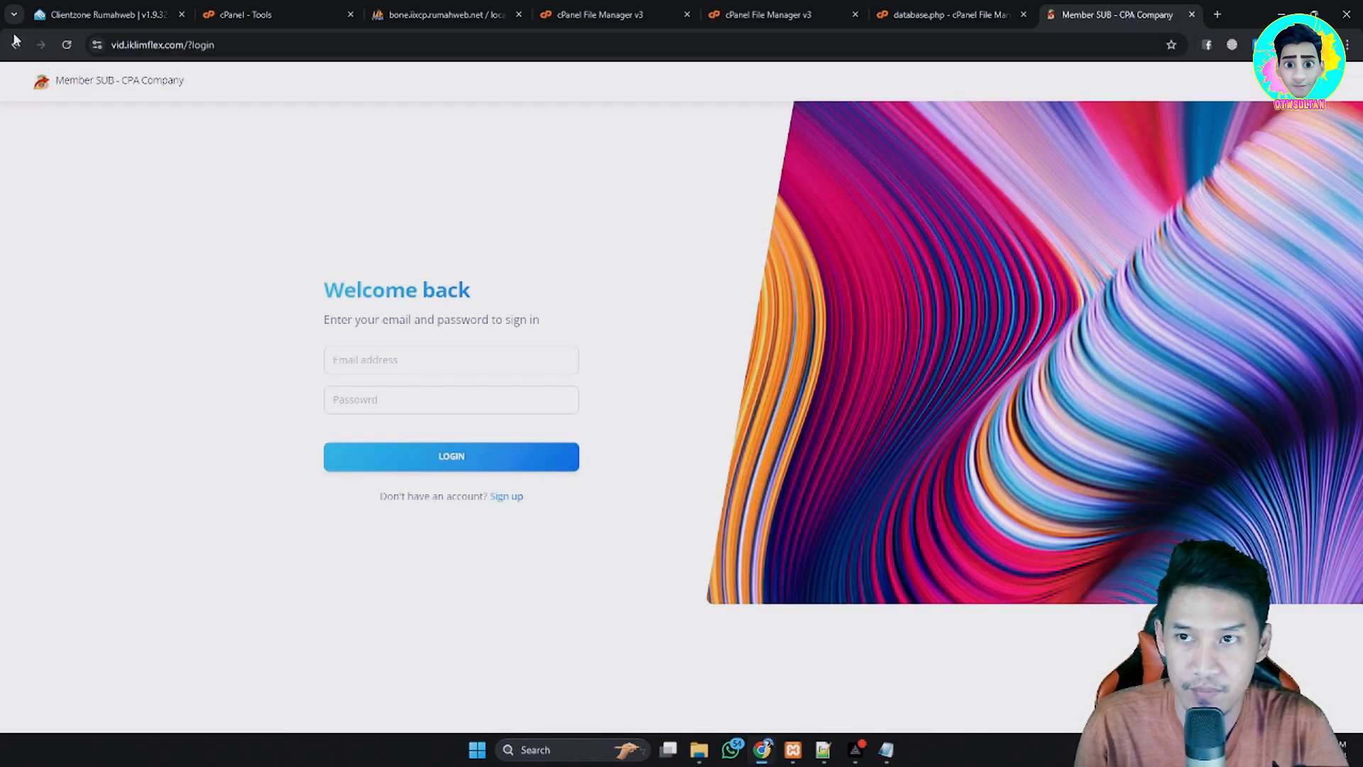
left_click(66, 44)
left_click_drag(217, 47, 183, 48)
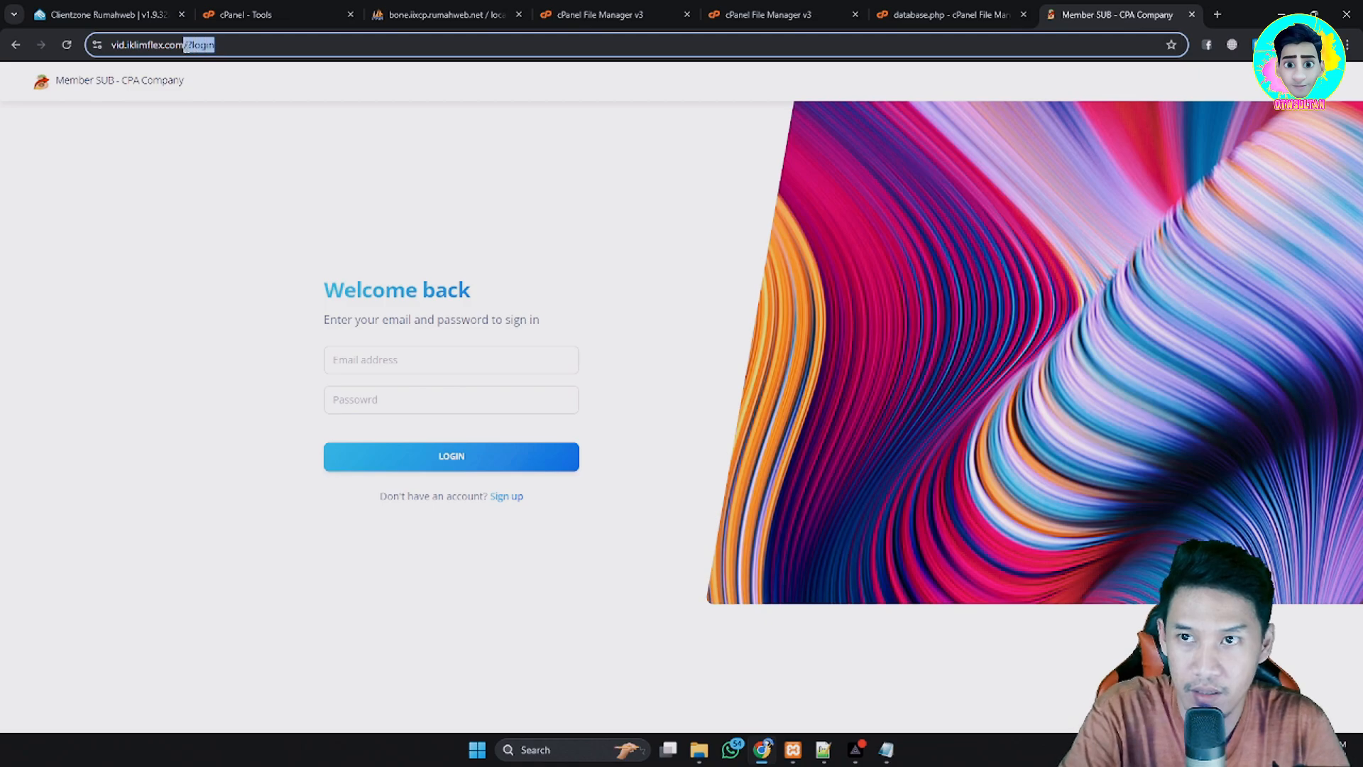
key("BackSpace")
key("Return")
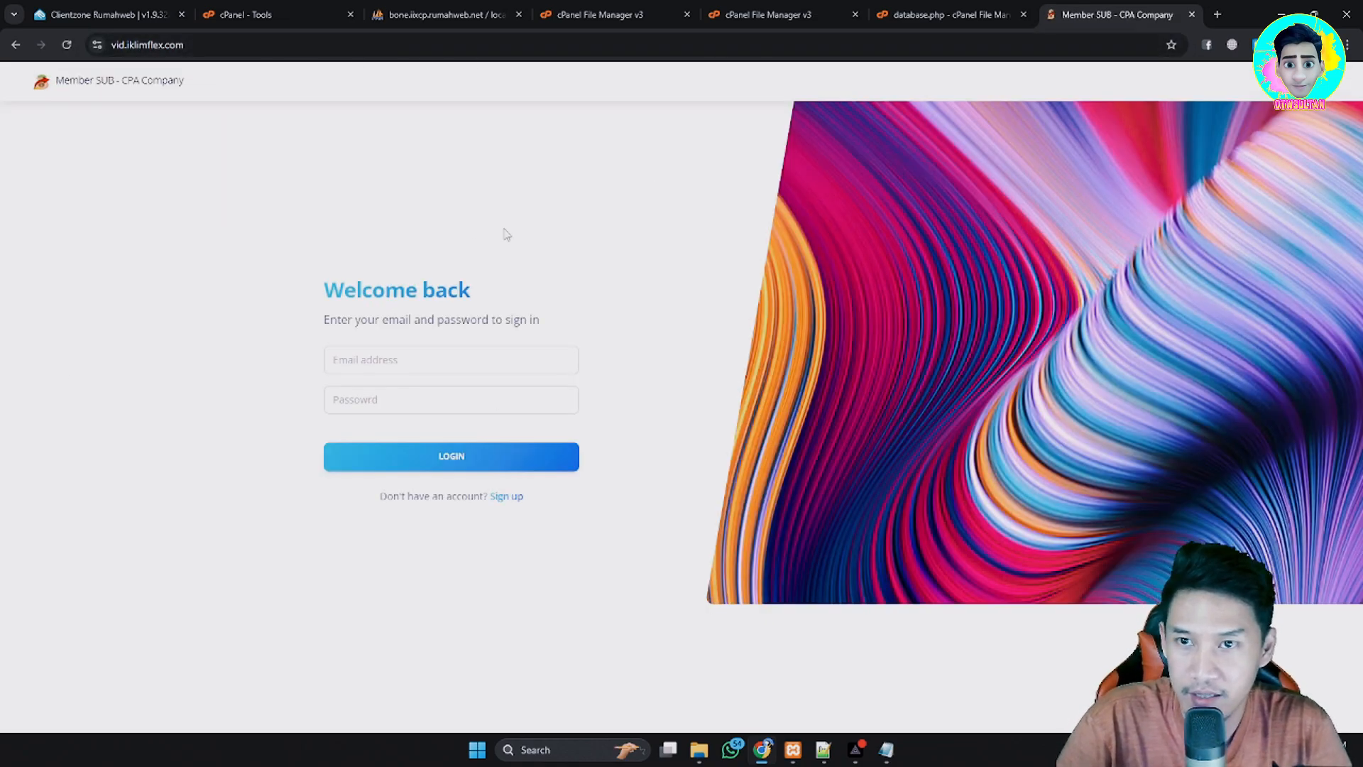
left_click(917, 19)
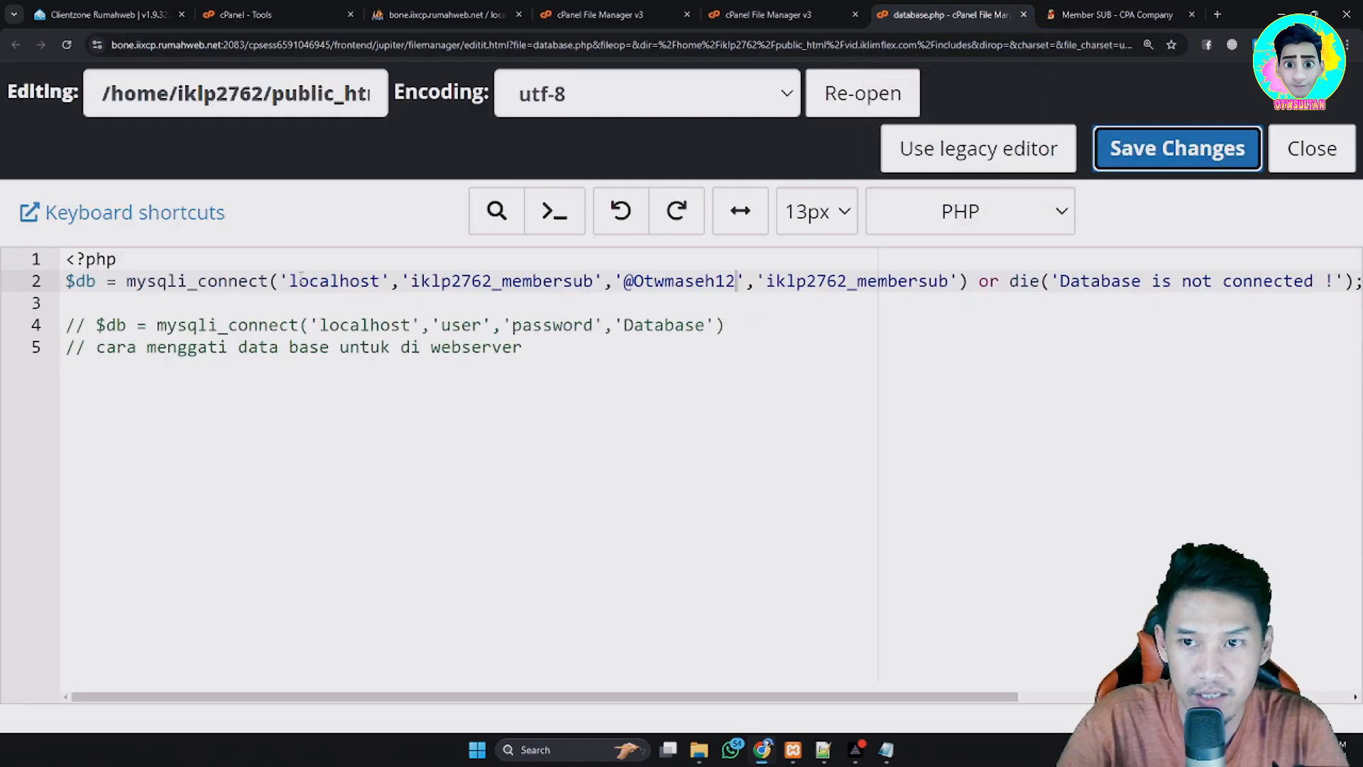
left_click(1142, 166)
Sign in on the site's login page with the saved admin email and its password
left_click(1129, 18)
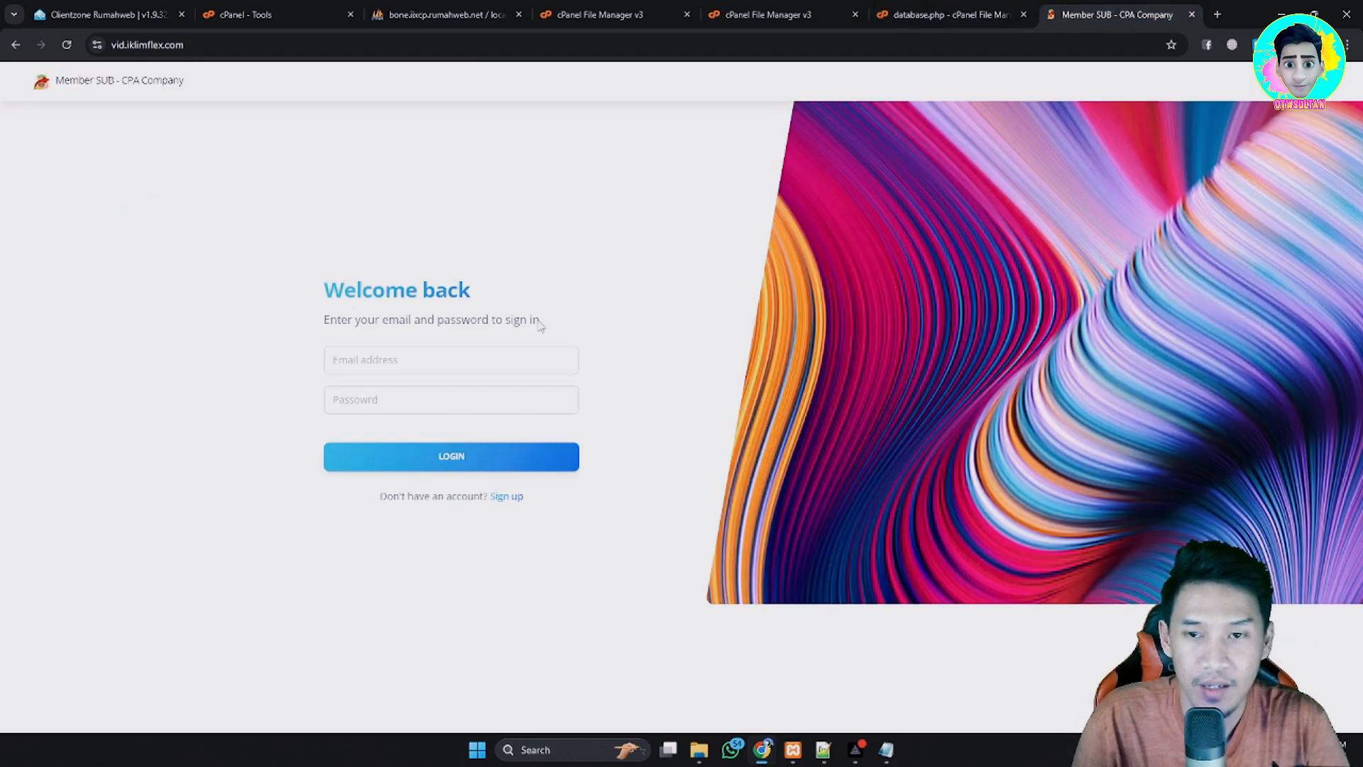
left_click(377, 360)
key("Down")
key("Return")
left_click_drag(363, 364, 330, 362)
key("ctrl+c")
left_click(349, 398)
key("ctrl+v")
left_click(426, 467)
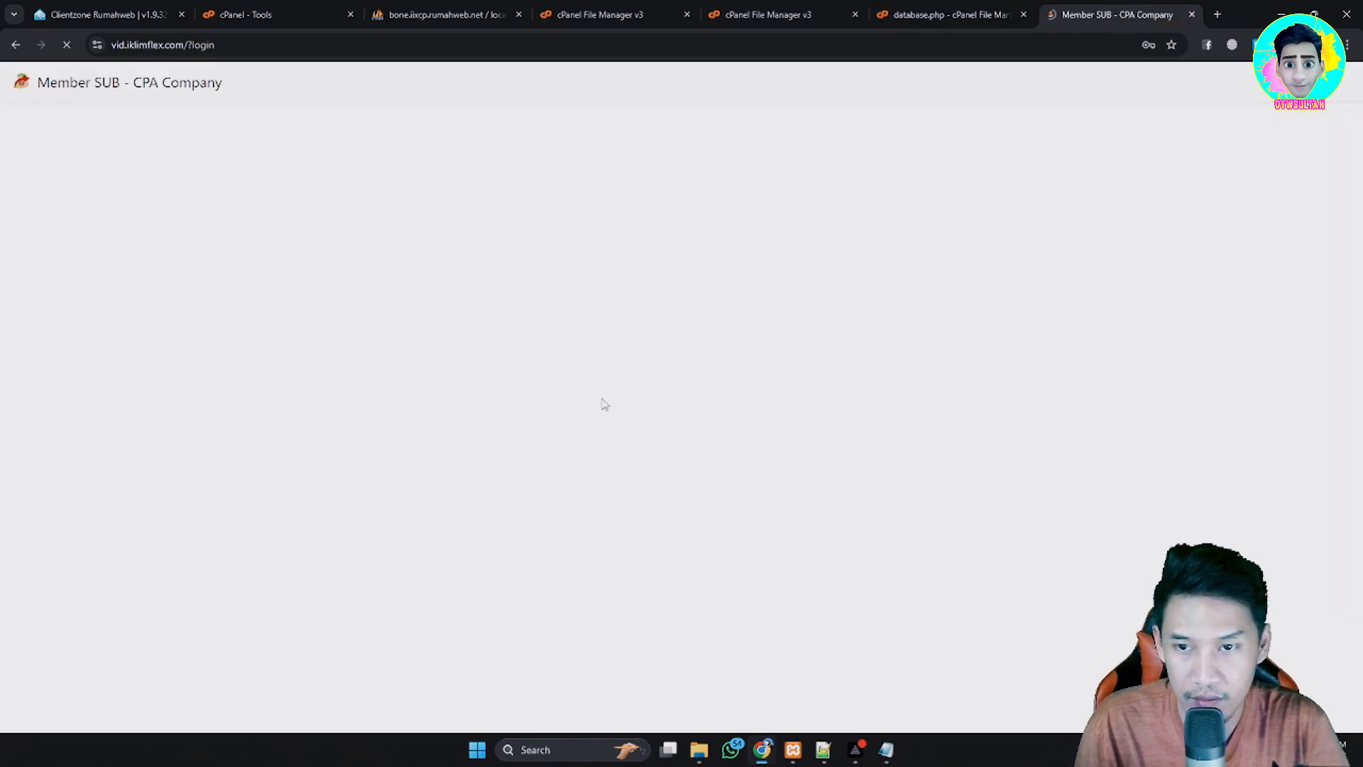
Dismiss the browser's password warning and select the admin's referral link on the dashboard
left_click(792, 247)
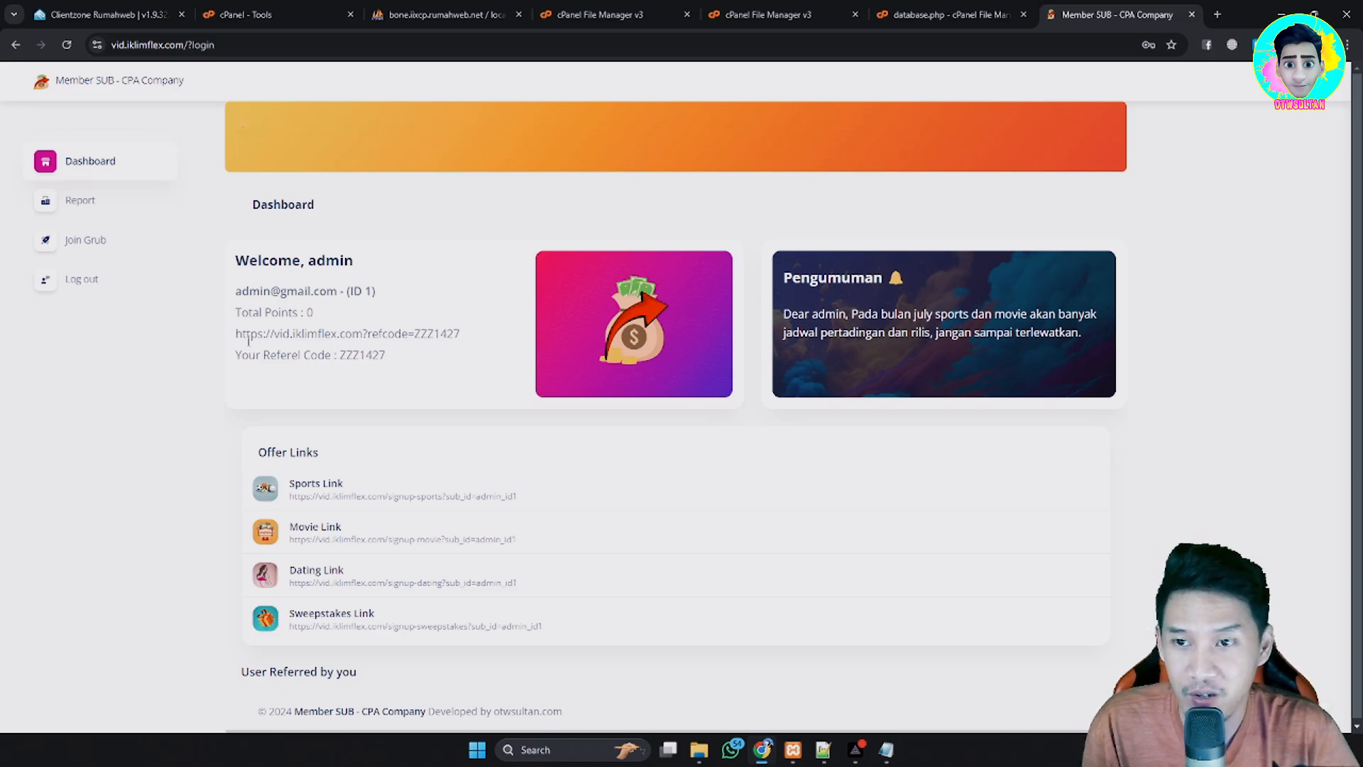
left_click_drag(235, 340, 471, 338)
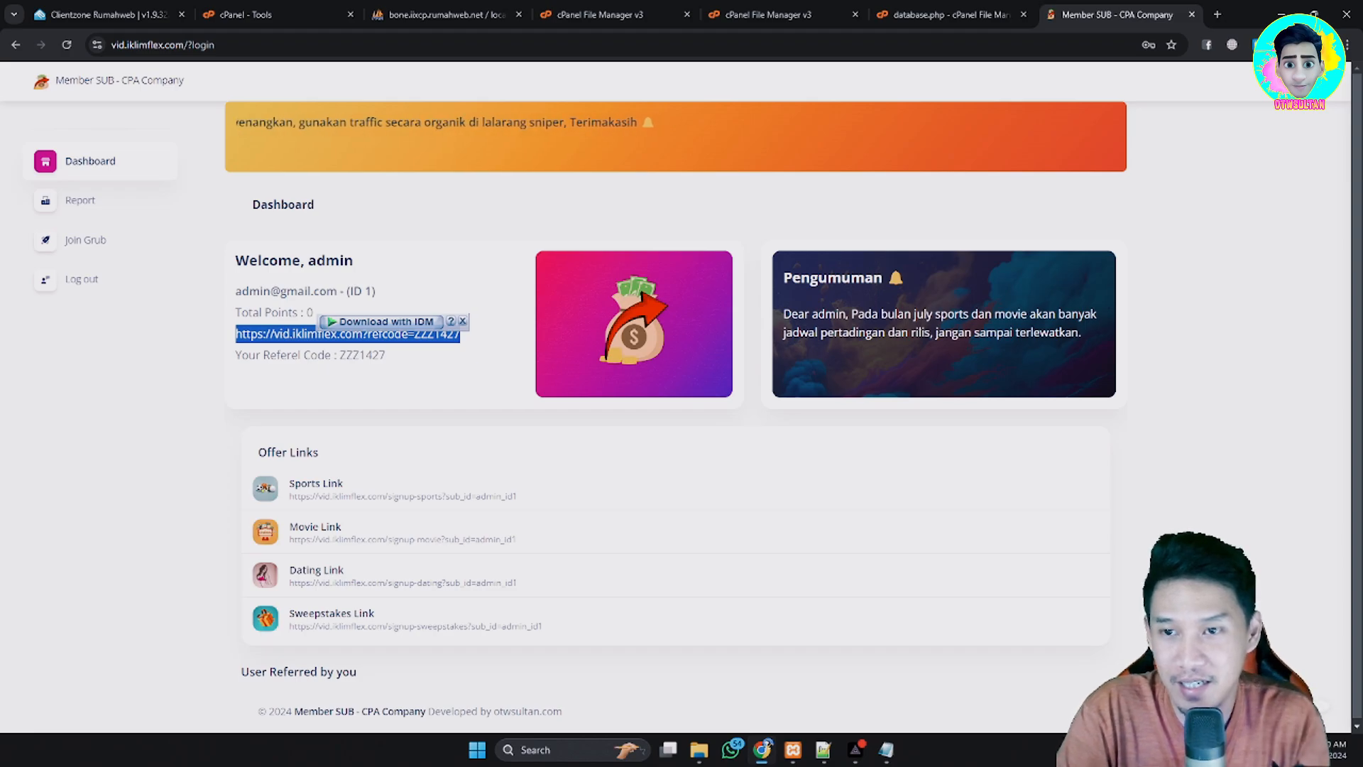
Copy the admin's referral link and open it in a new incognito window
left_click(198, 537)
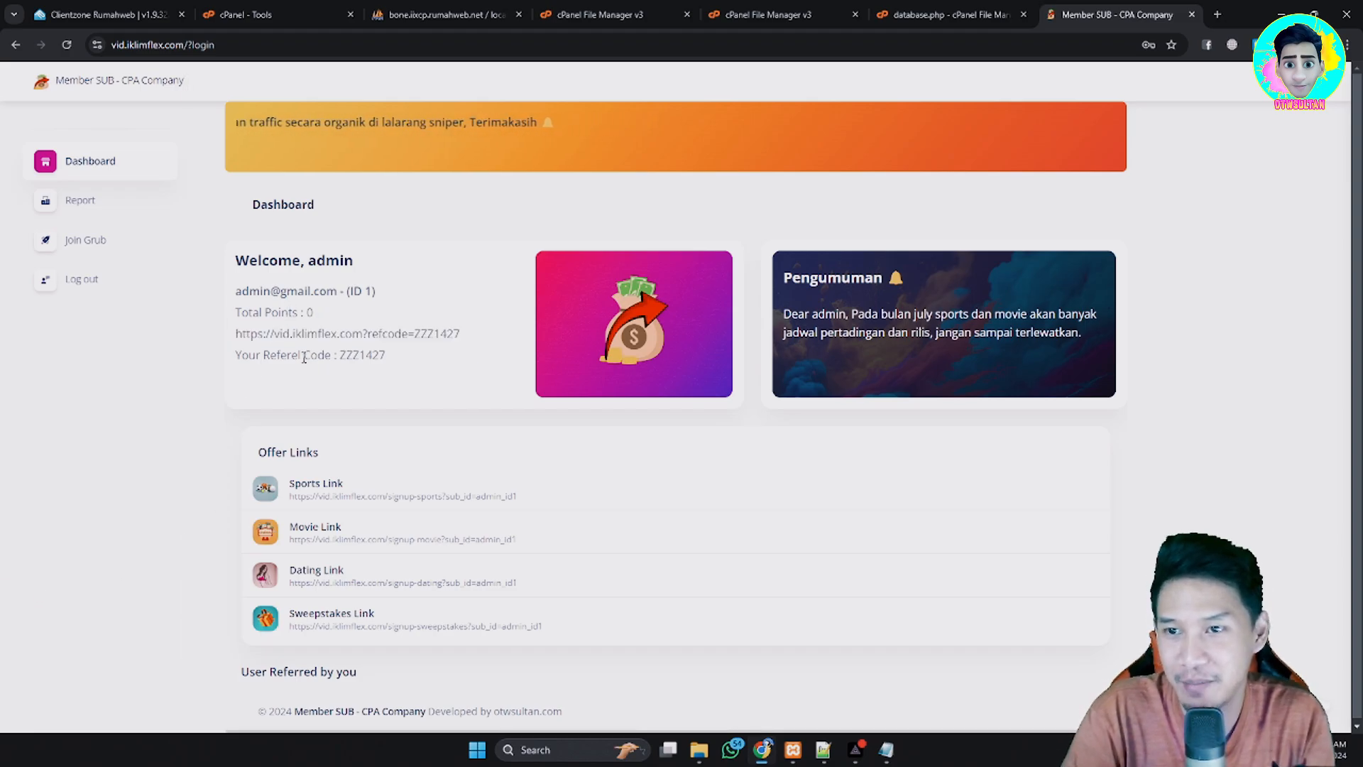
left_click_drag(461, 334, 213, 337)
left_click(1346, 44)
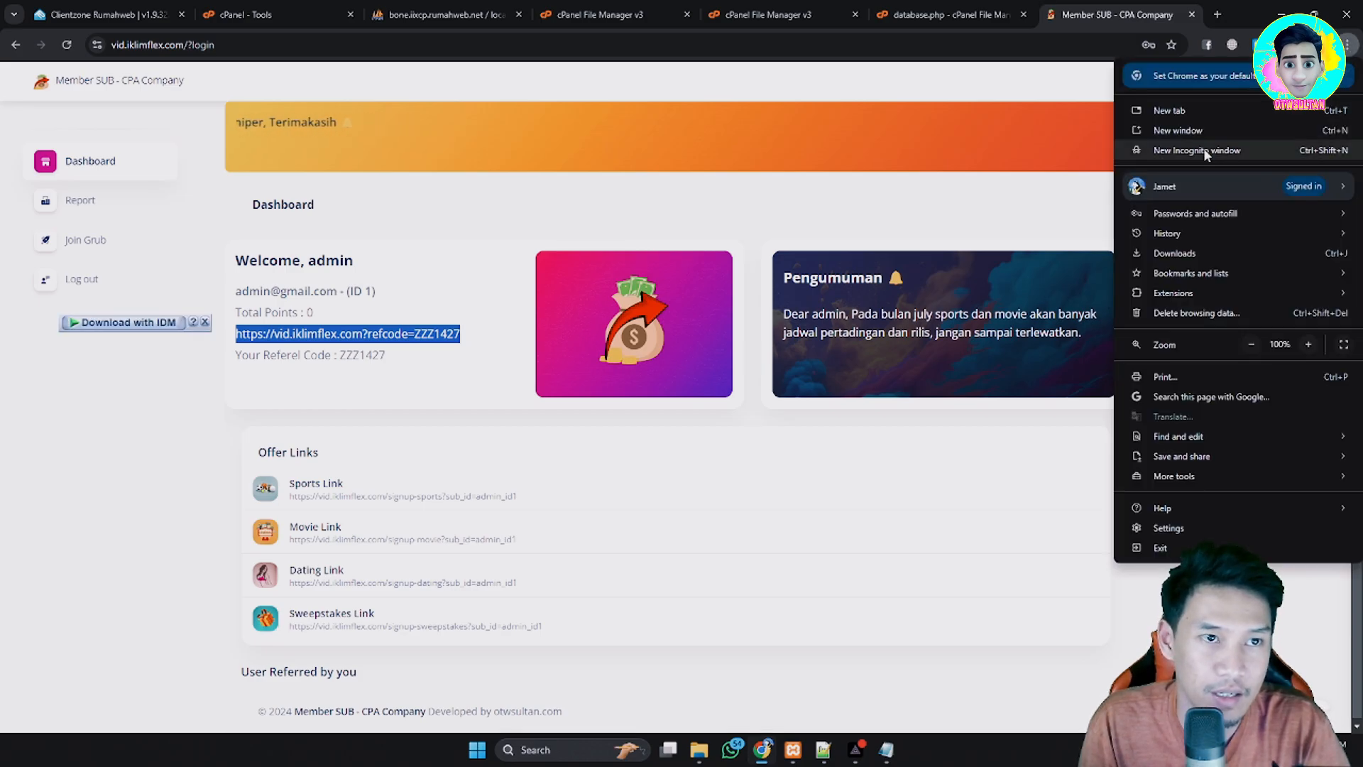
left_click(1202, 149)
key("ctrl+v")
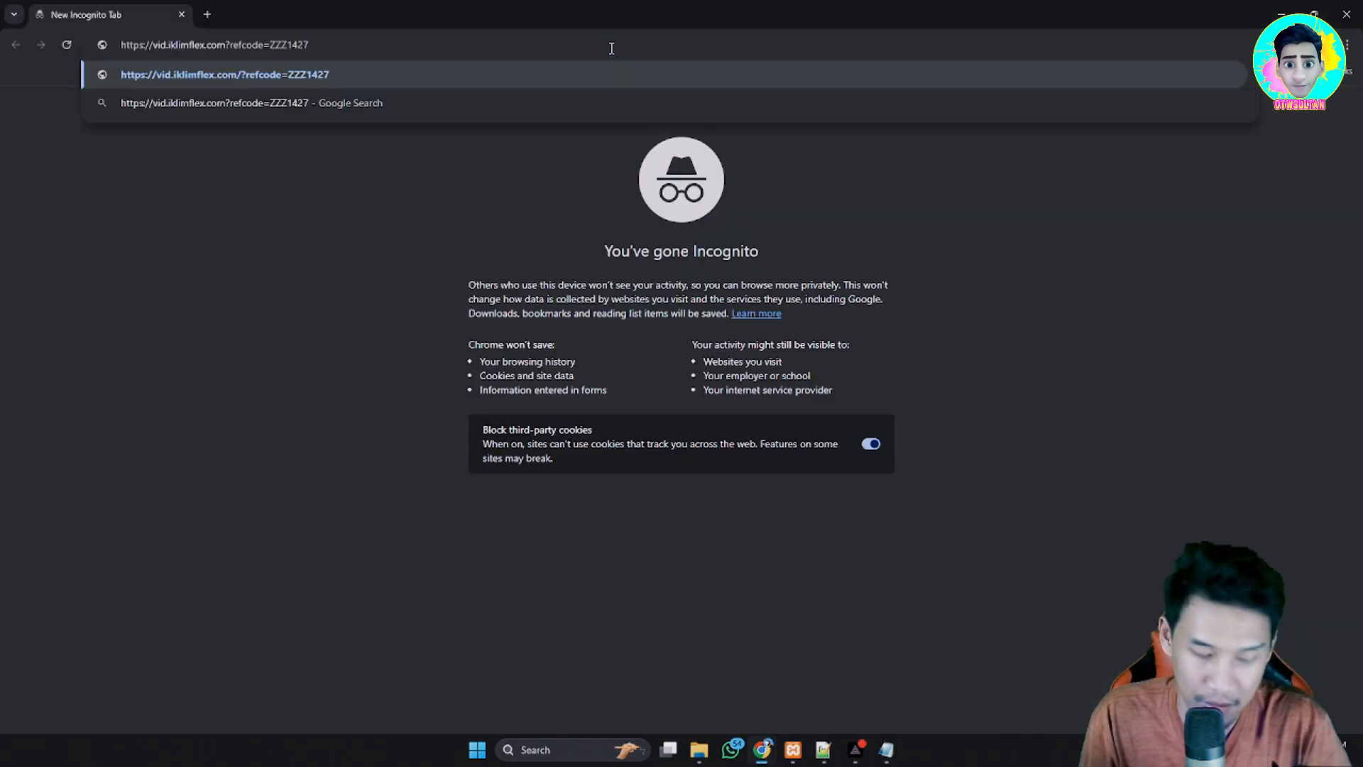
key("Return")
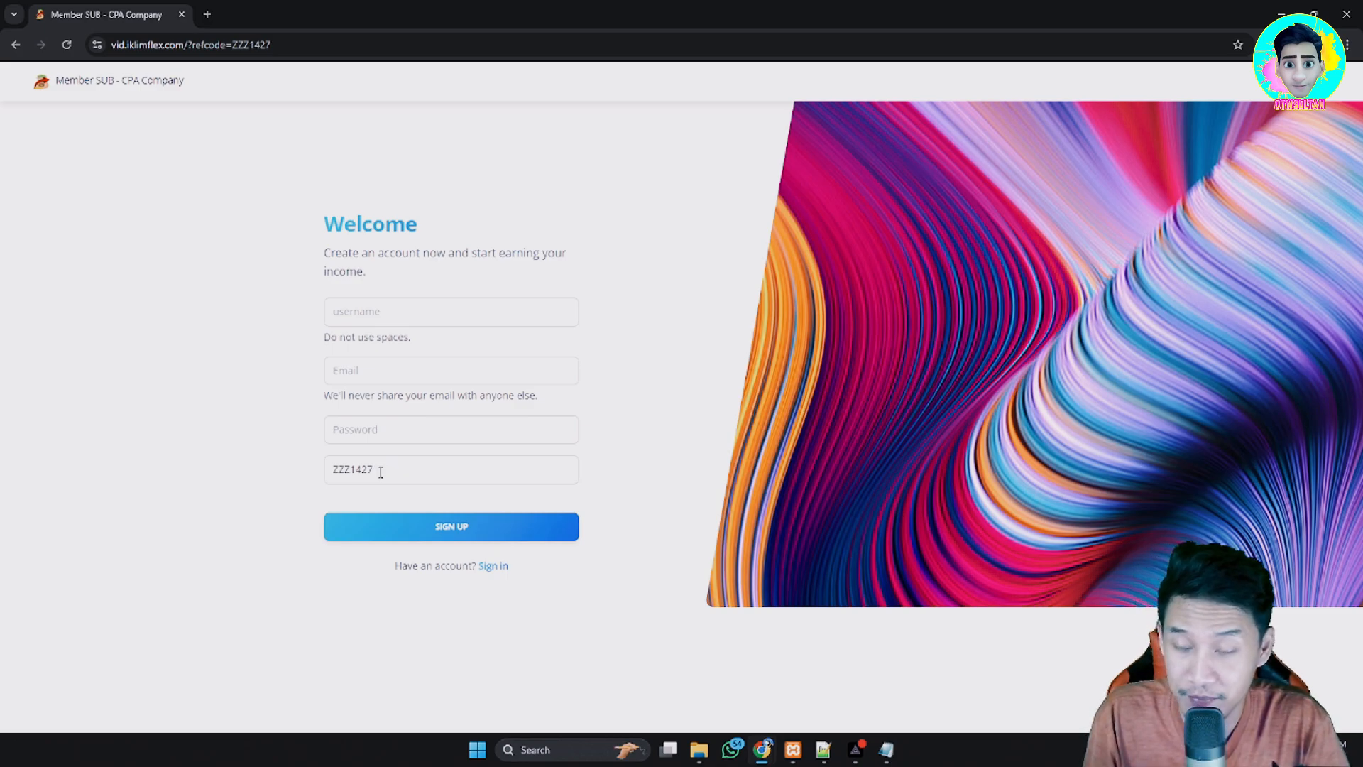
Sign up a member with username 'otw', an email and password, then go to sign-in
left_click(360, 306)
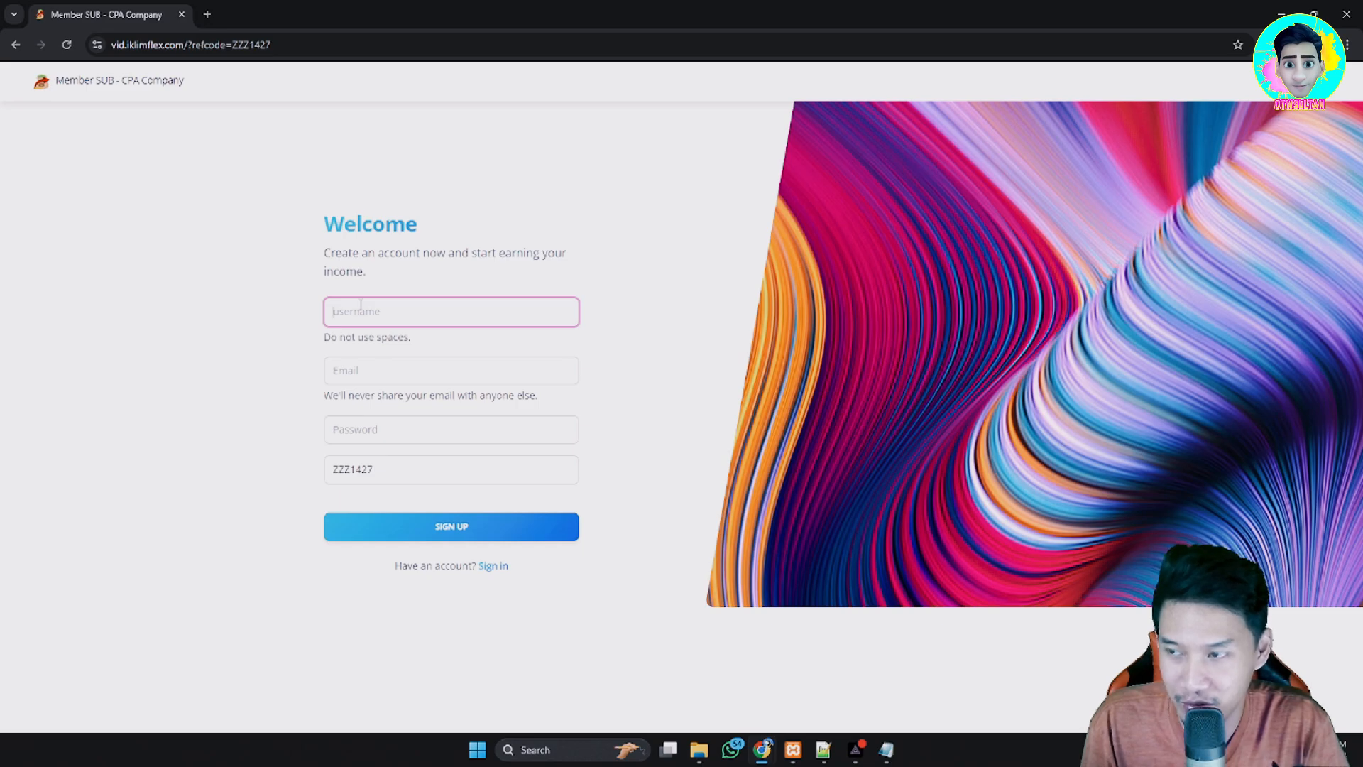
left_click(380, 472)
left_click(351, 311)
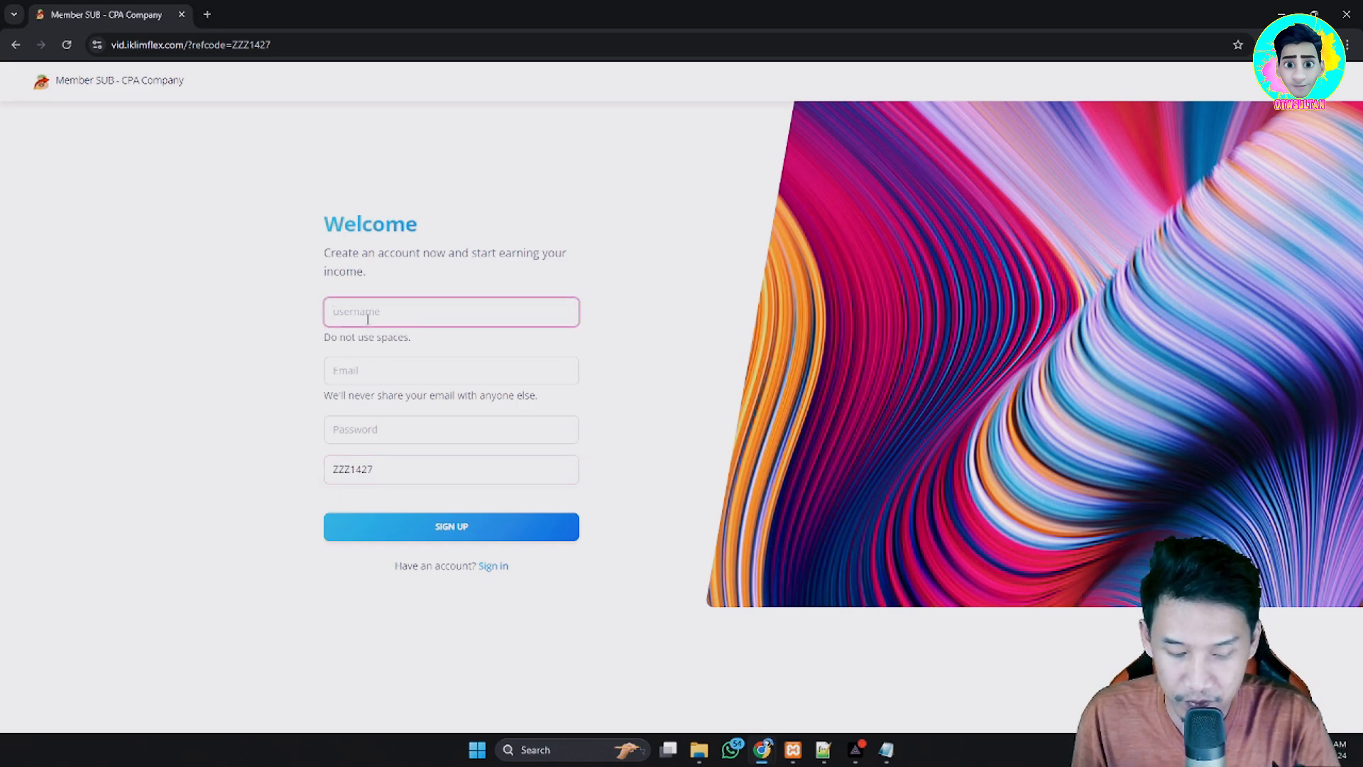
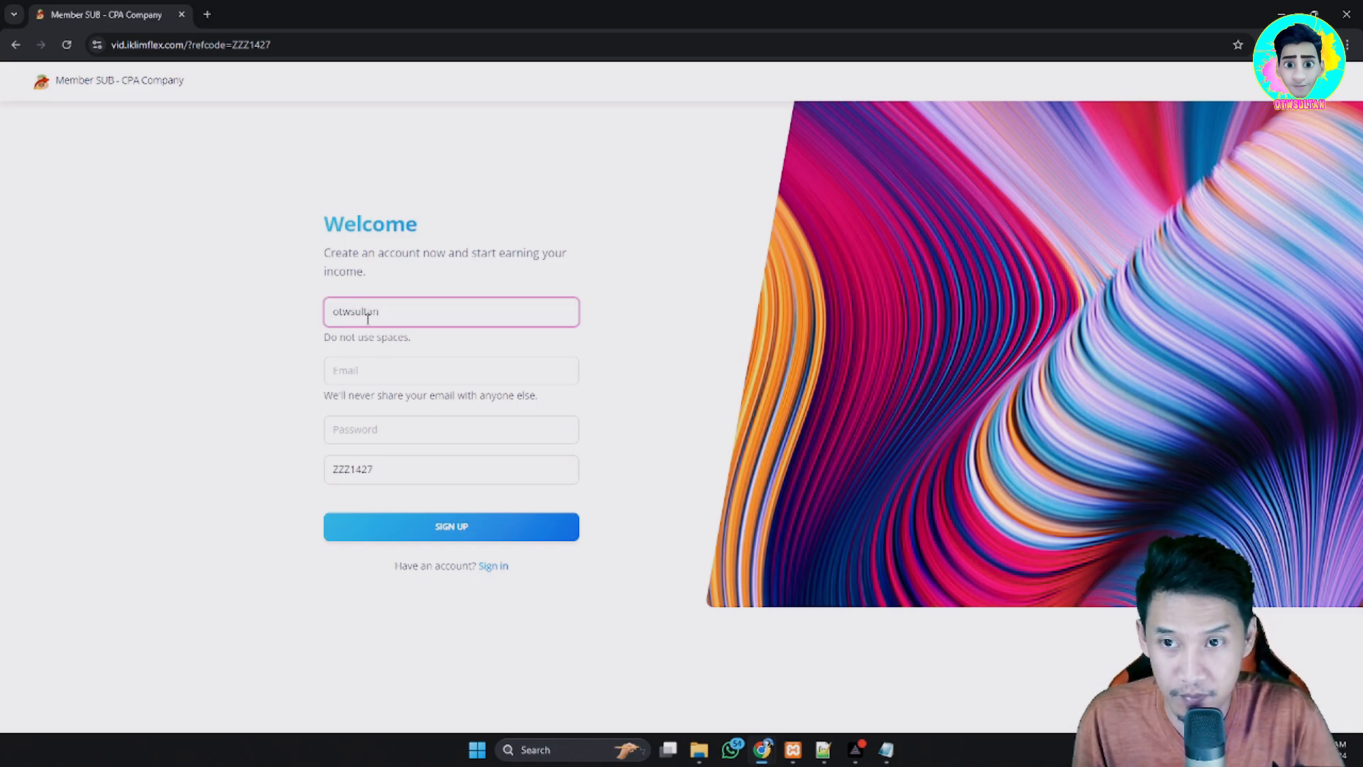
left_click(363, 370)
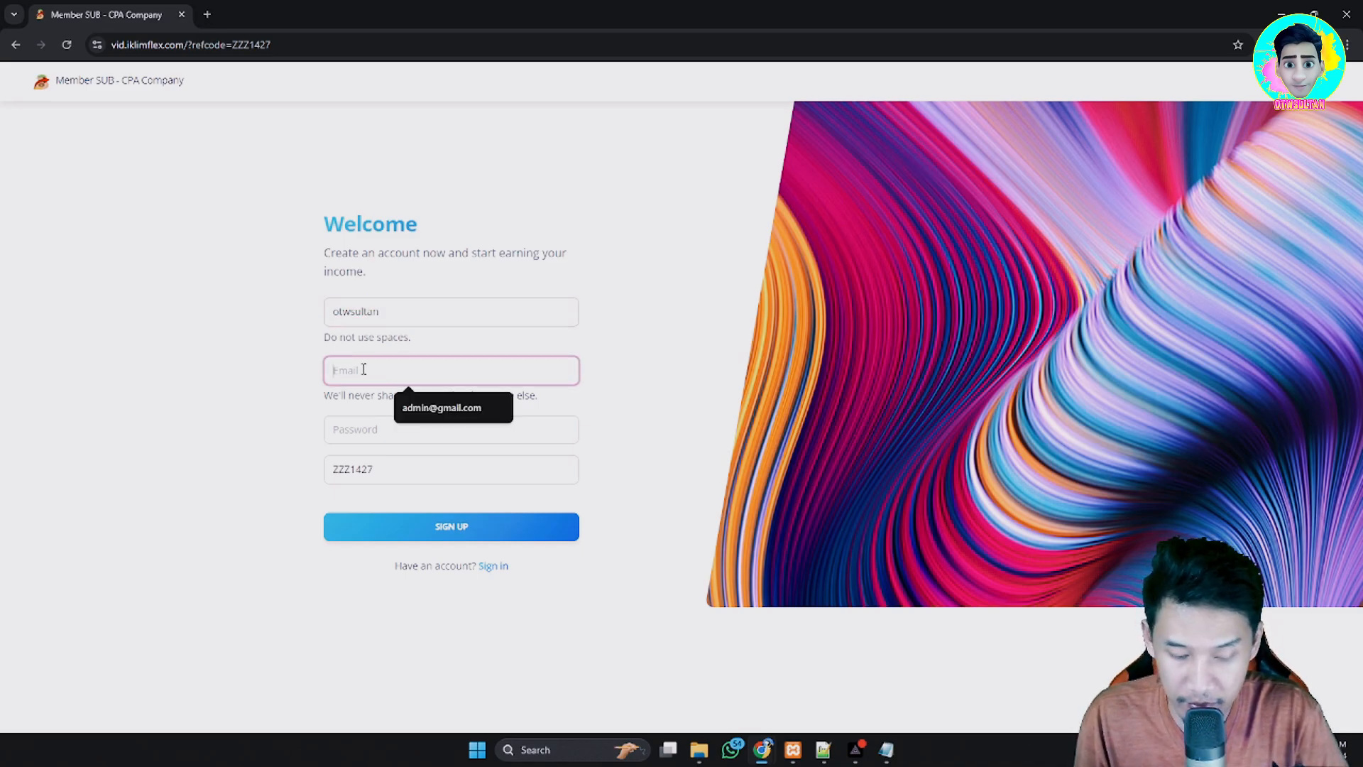
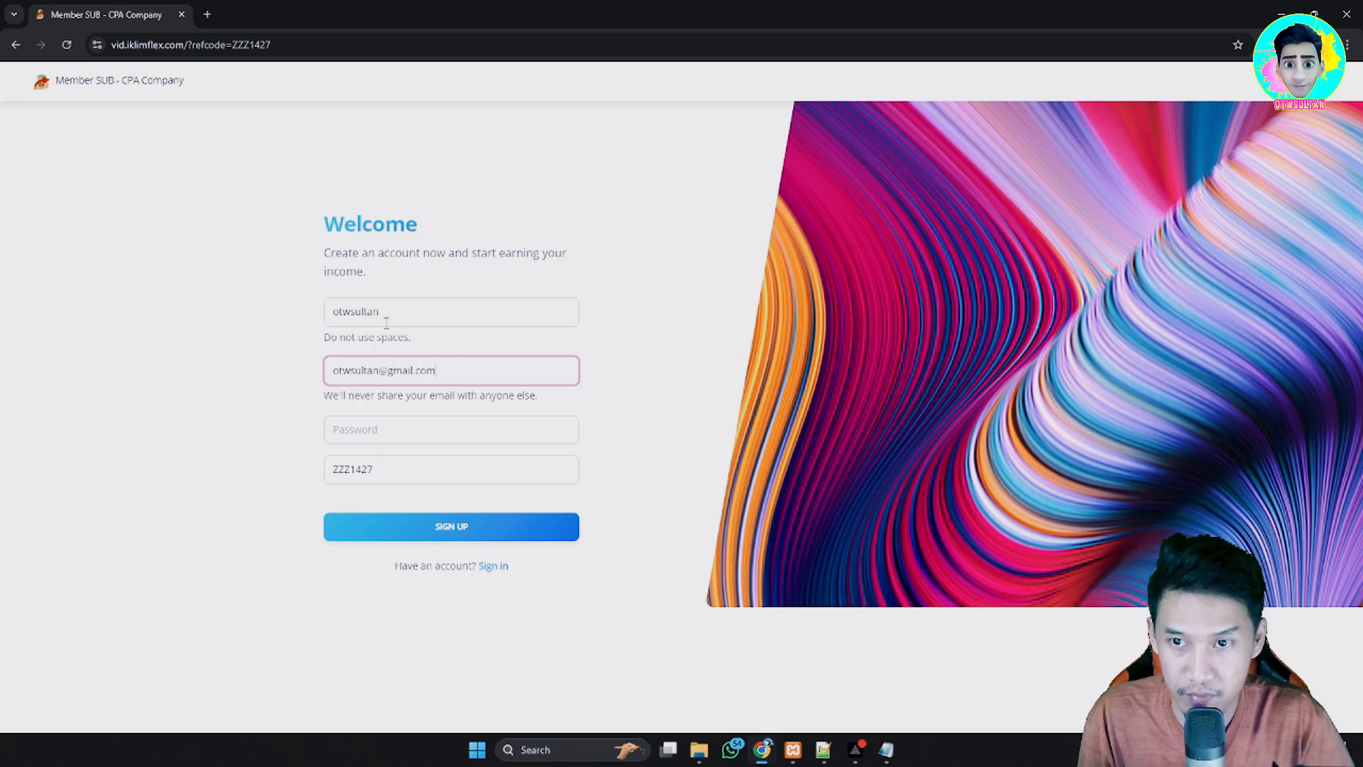
left_click_drag(390, 315, 304, 321)
key("ctrl+c")
left_click(401, 434)
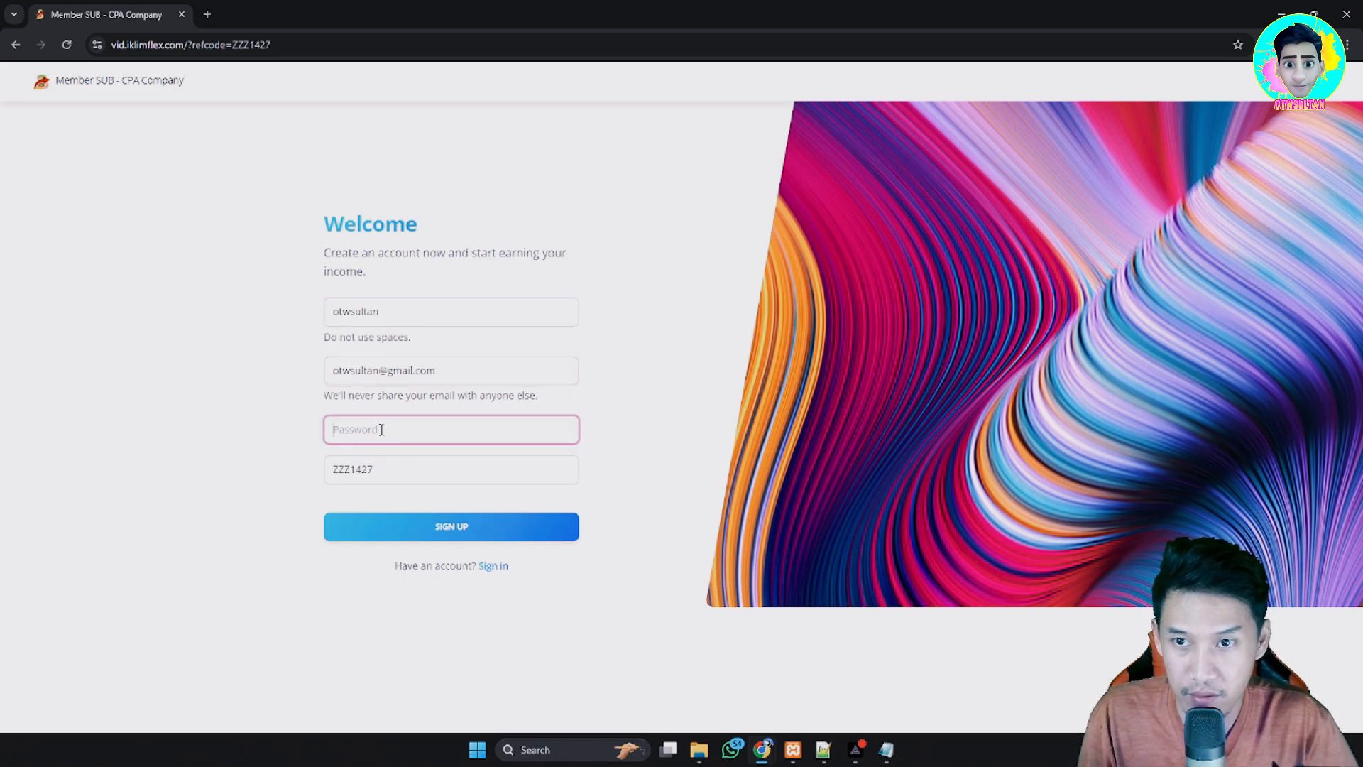
key("ctrl+v")
left_click(450, 527)
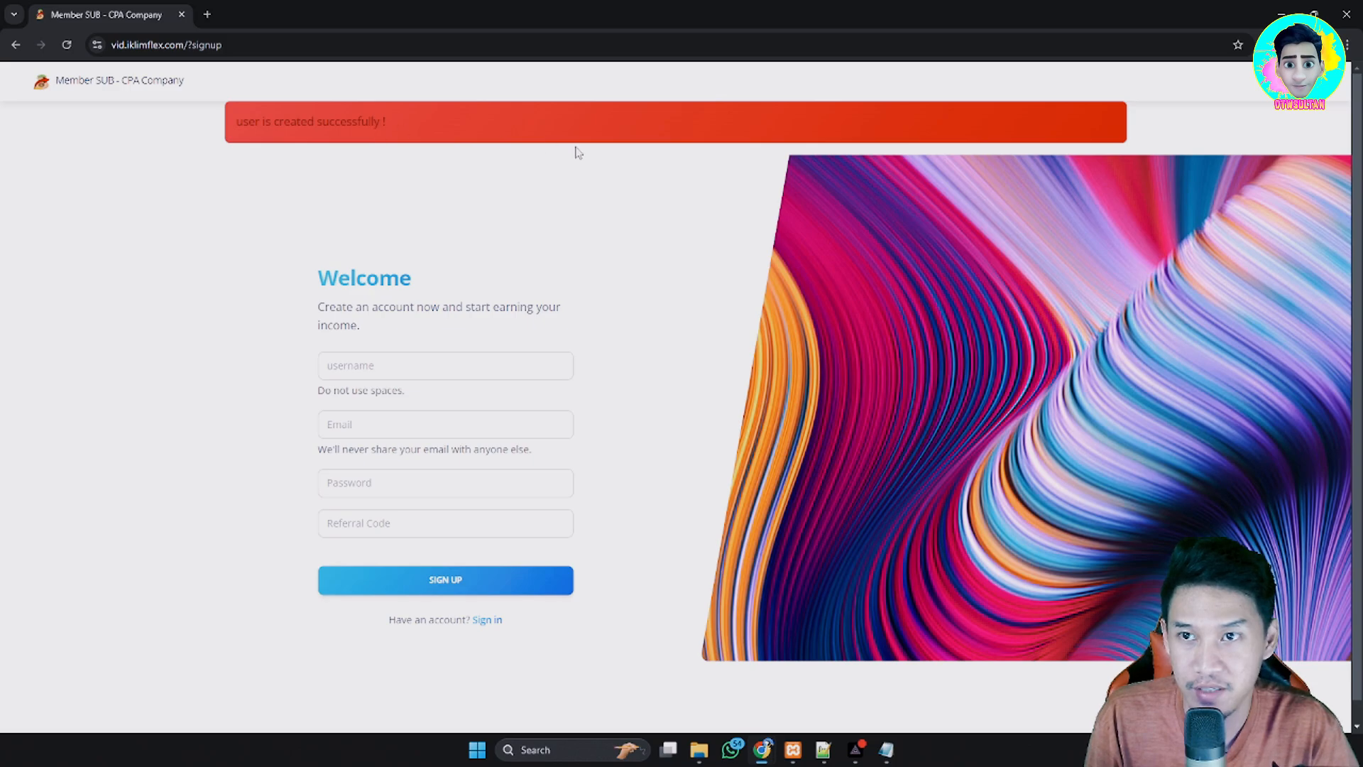
left_click(486, 621)
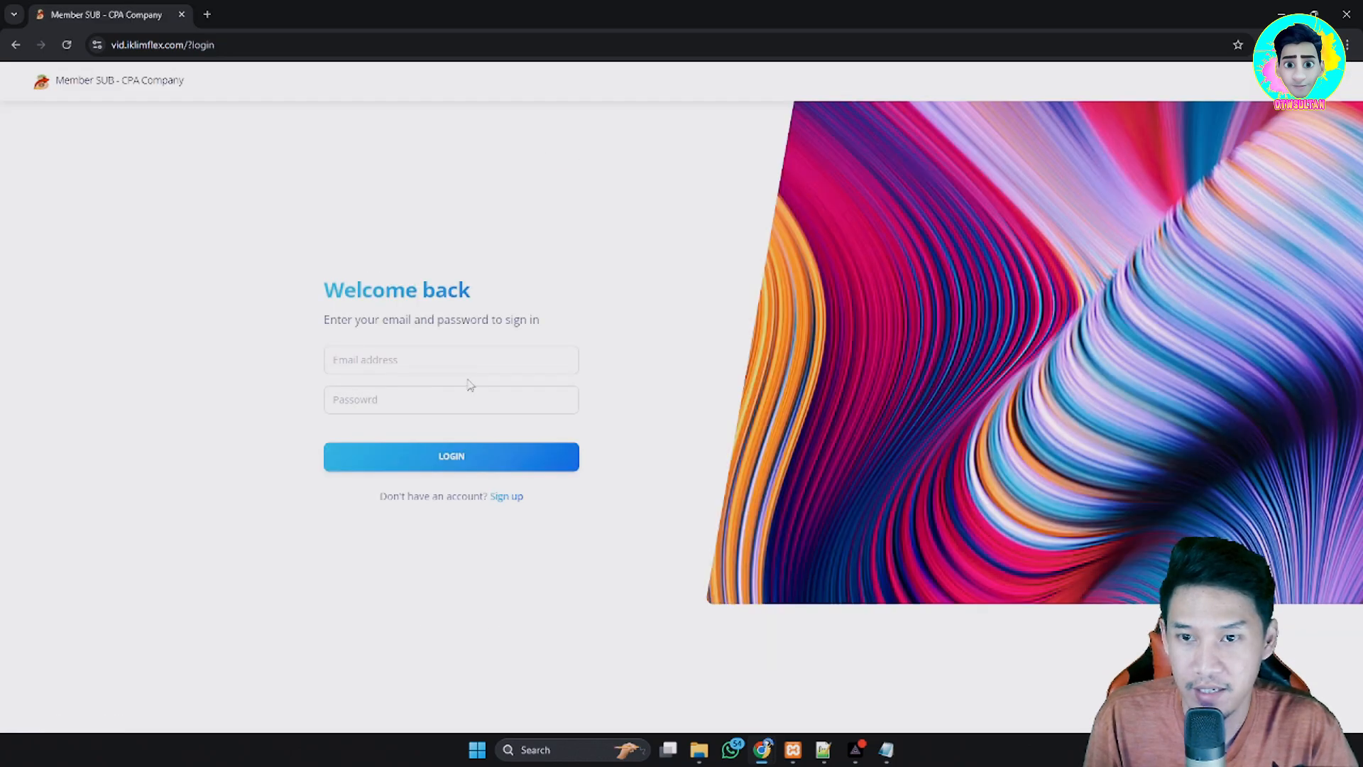
Log in as the new 'otw' member using its email and the copied password
left_click(465, 359)
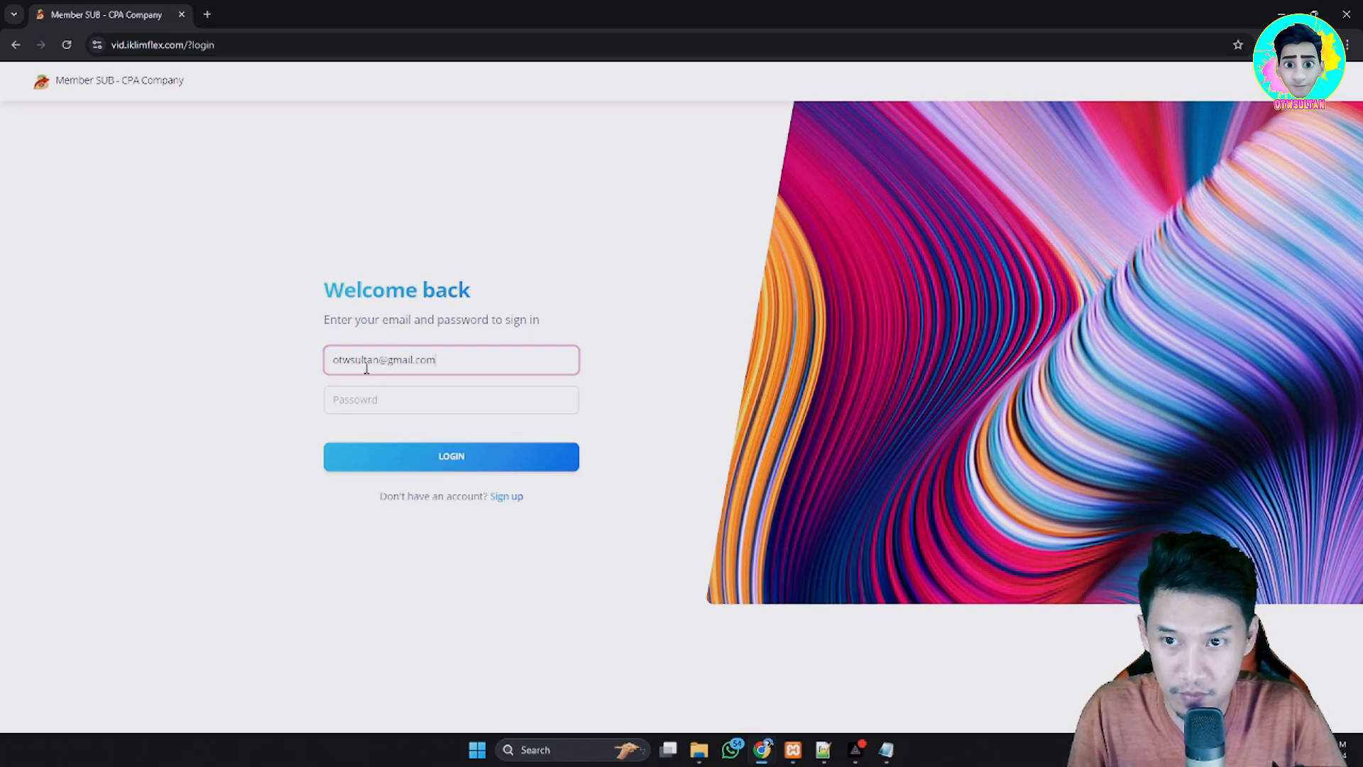
left_click(354, 403)
key("ctrl+v")
left_click(441, 463)
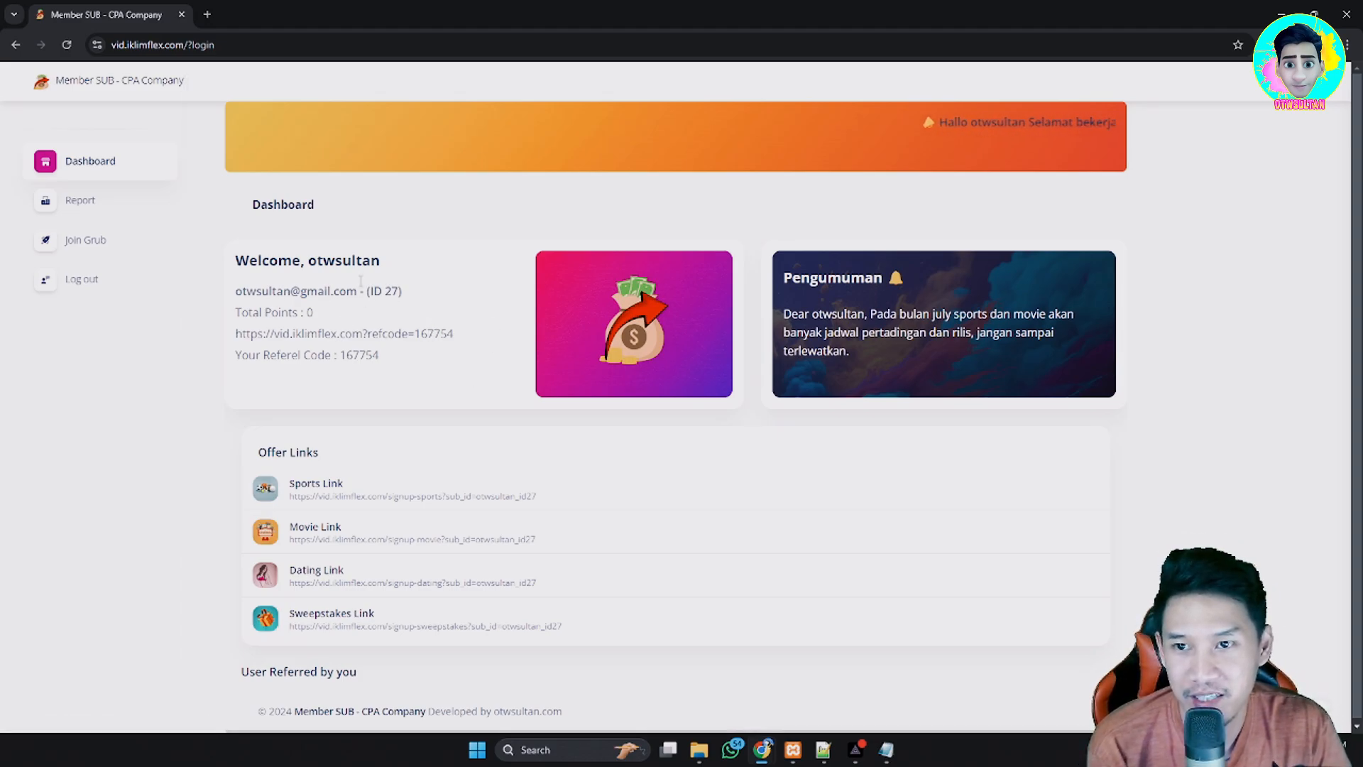
Reload the admin dashboard to confirm 5 total points and the new referred member
mouse_move(762, 749)
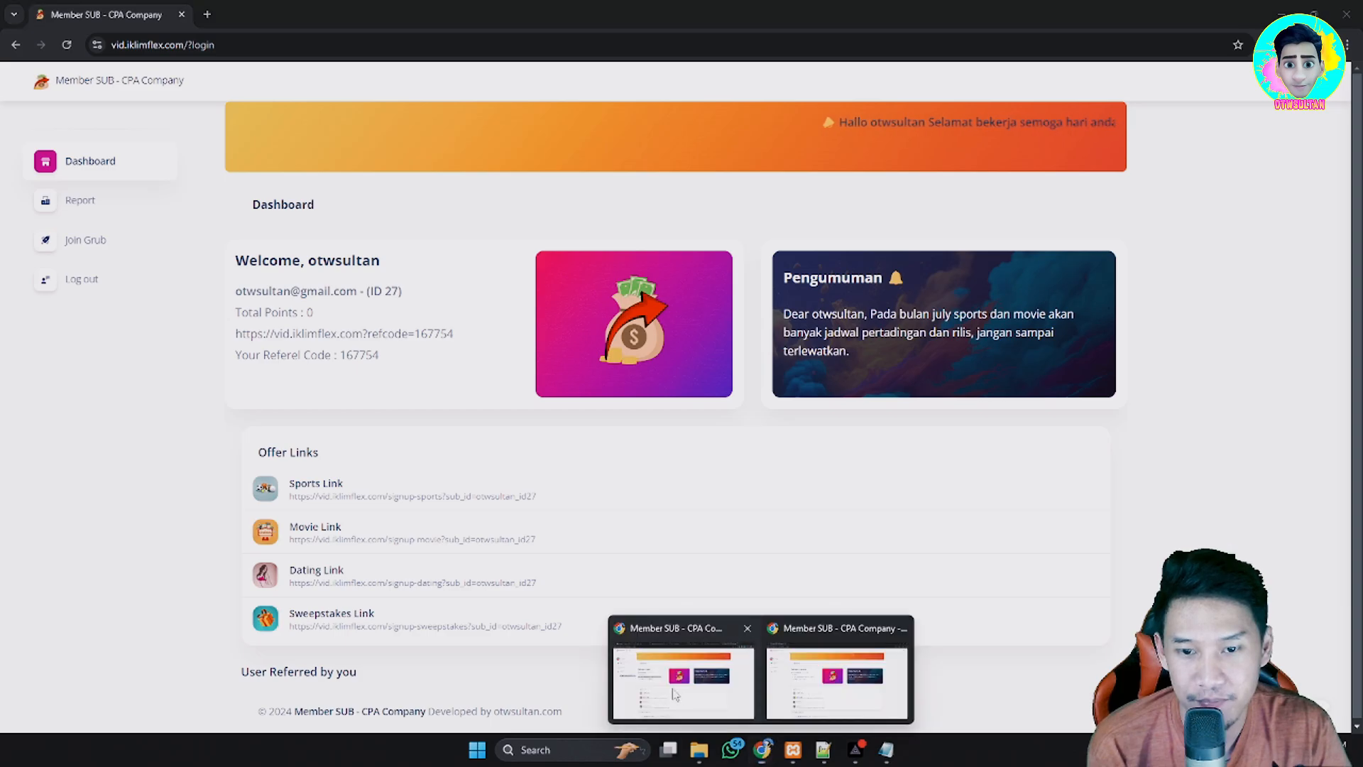
left_click(843, 674)
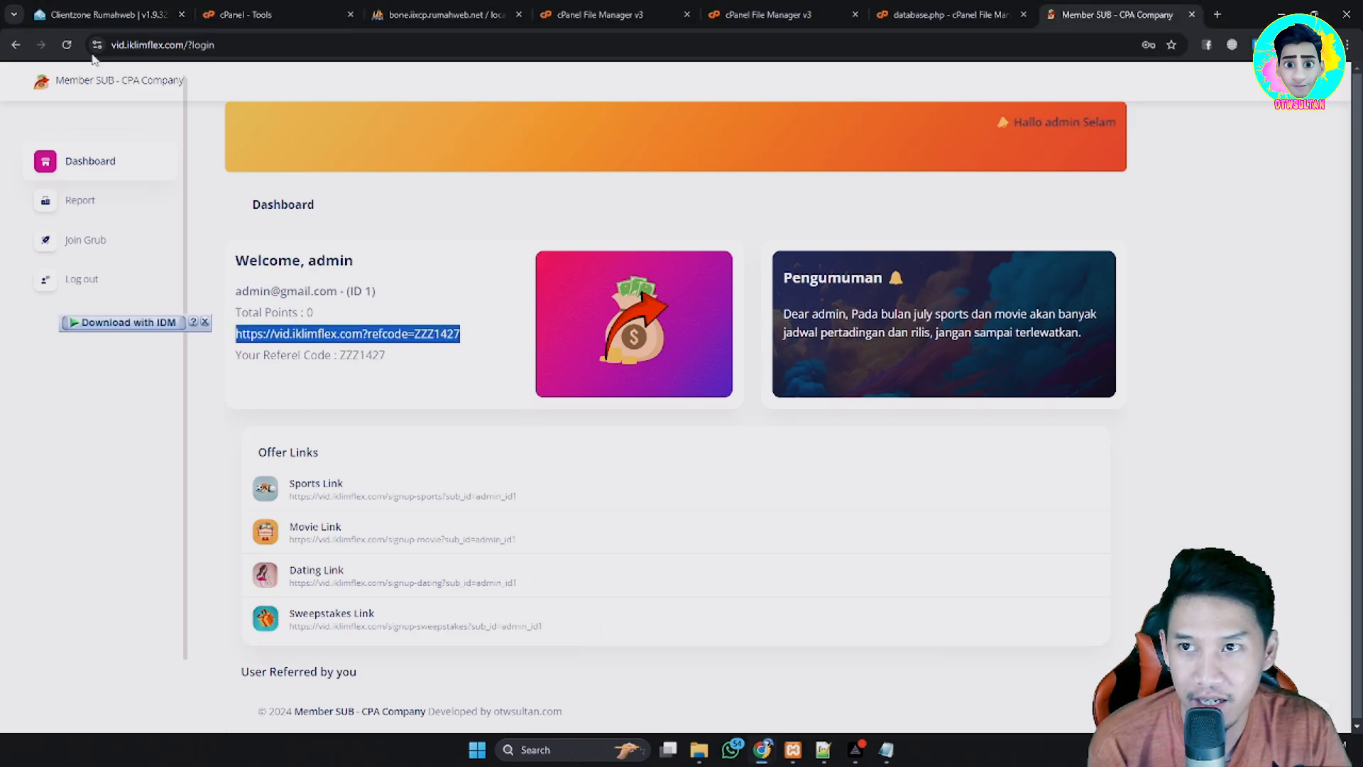
left_click(71, 46)
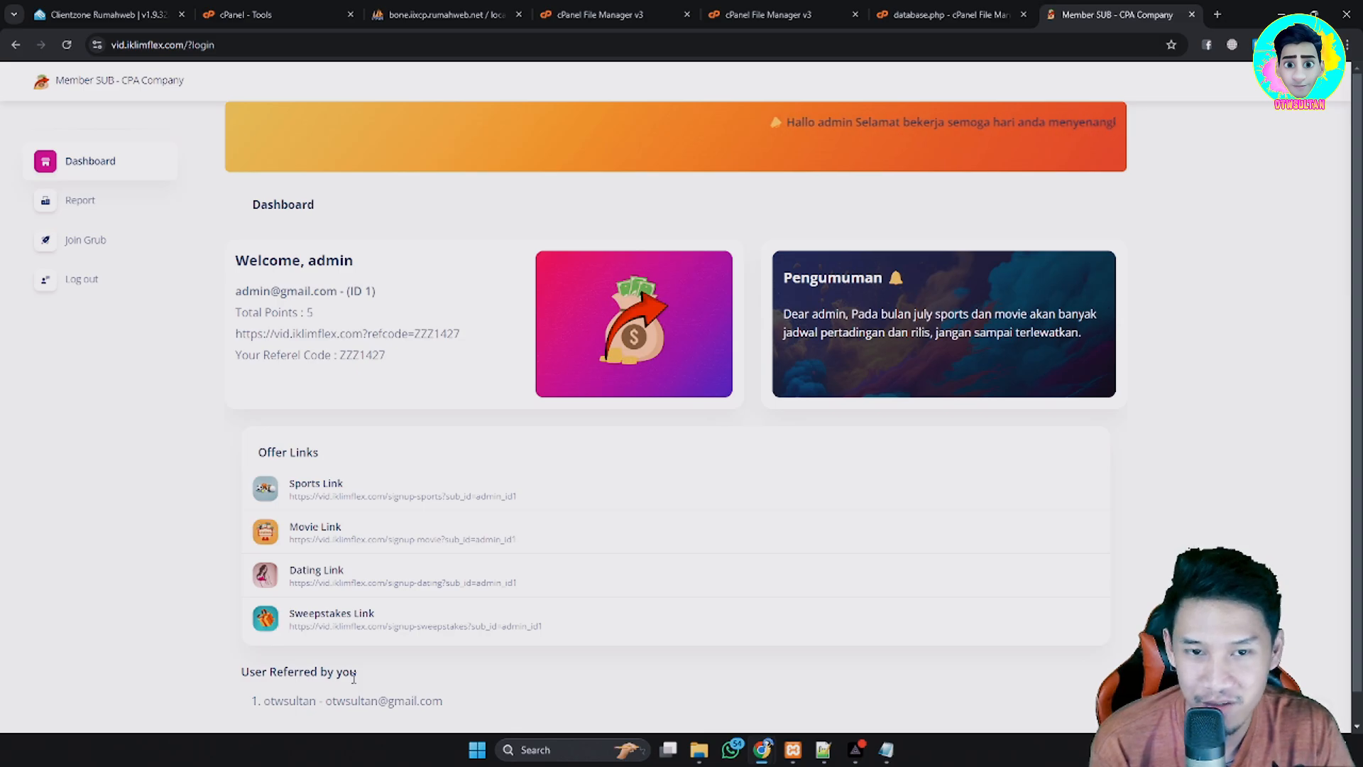
scroll(353, 678, "down", 1)
scroll(354, 681, "down", 1)
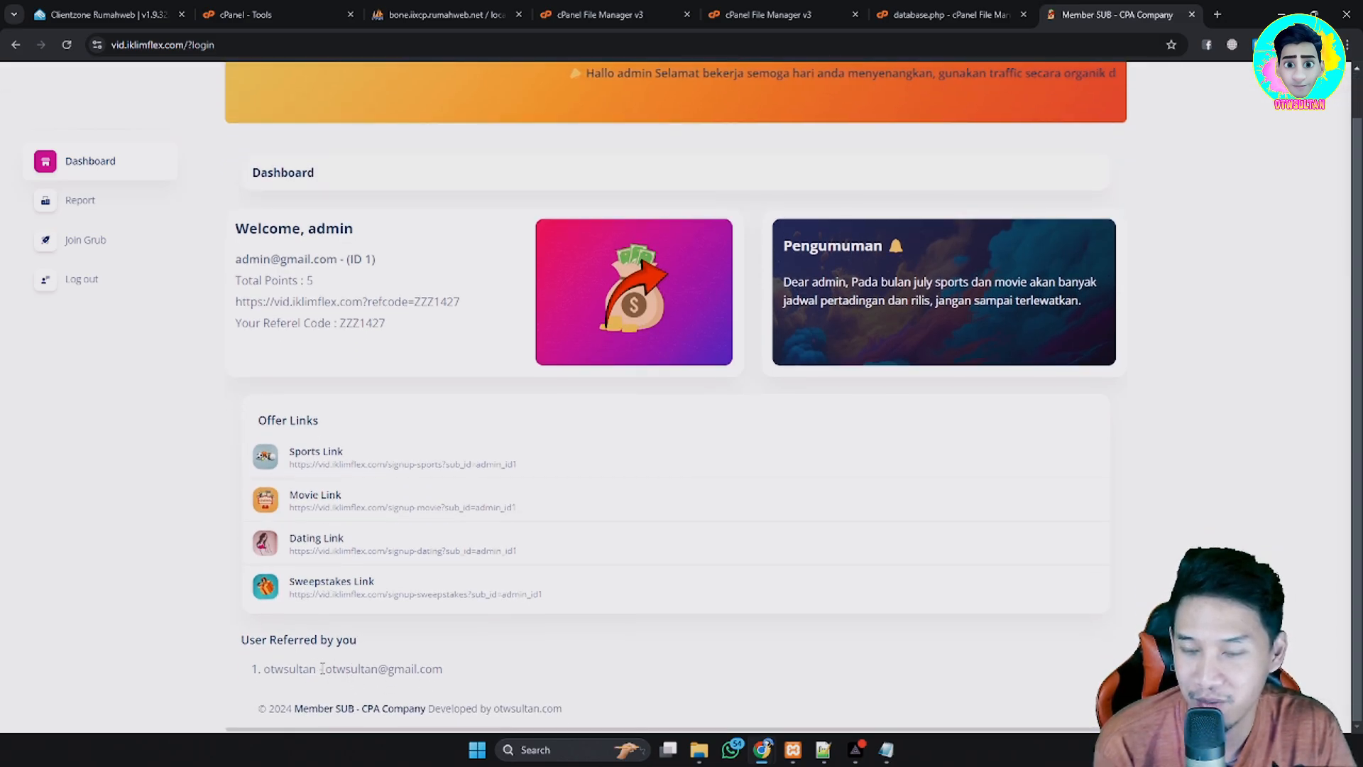
scroll(322, 668, "up", 1)
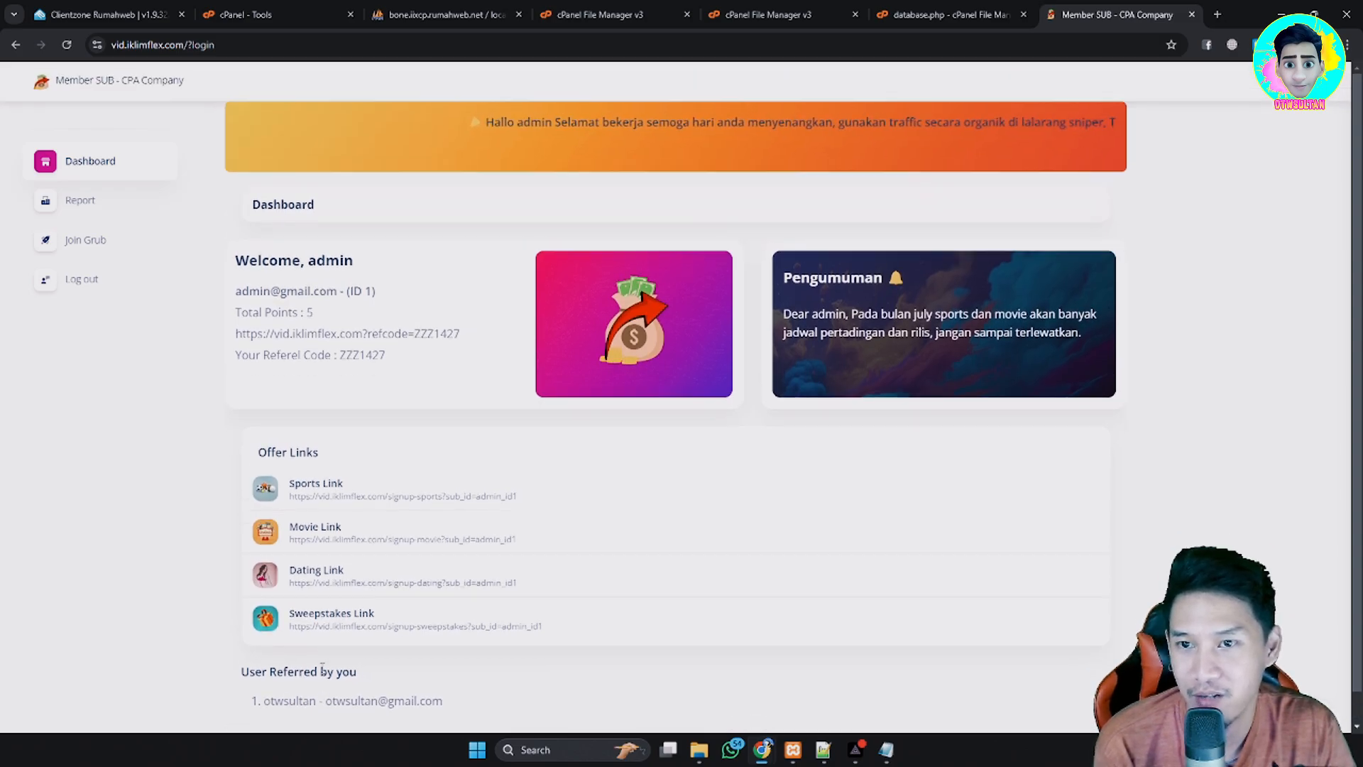
scroll(322, 668, "down", 1)
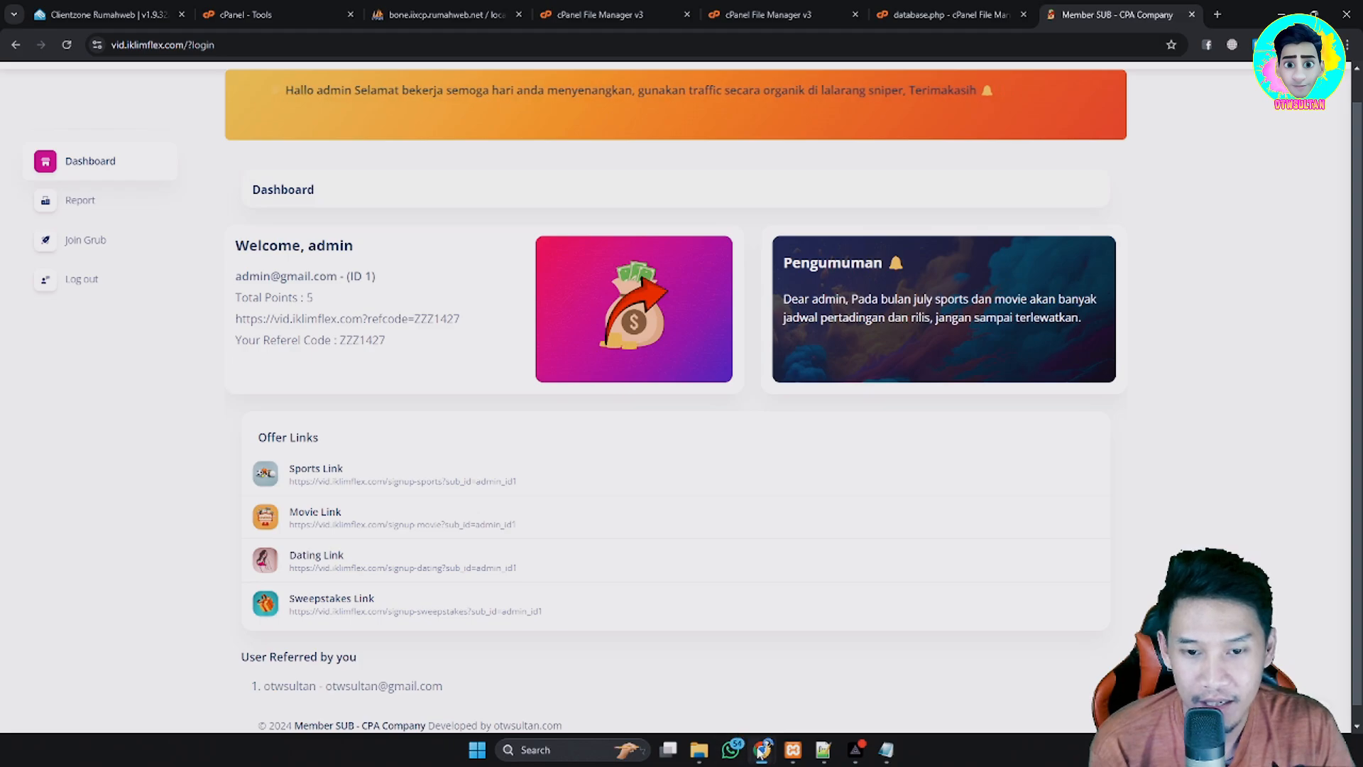
left_click(749, 12)
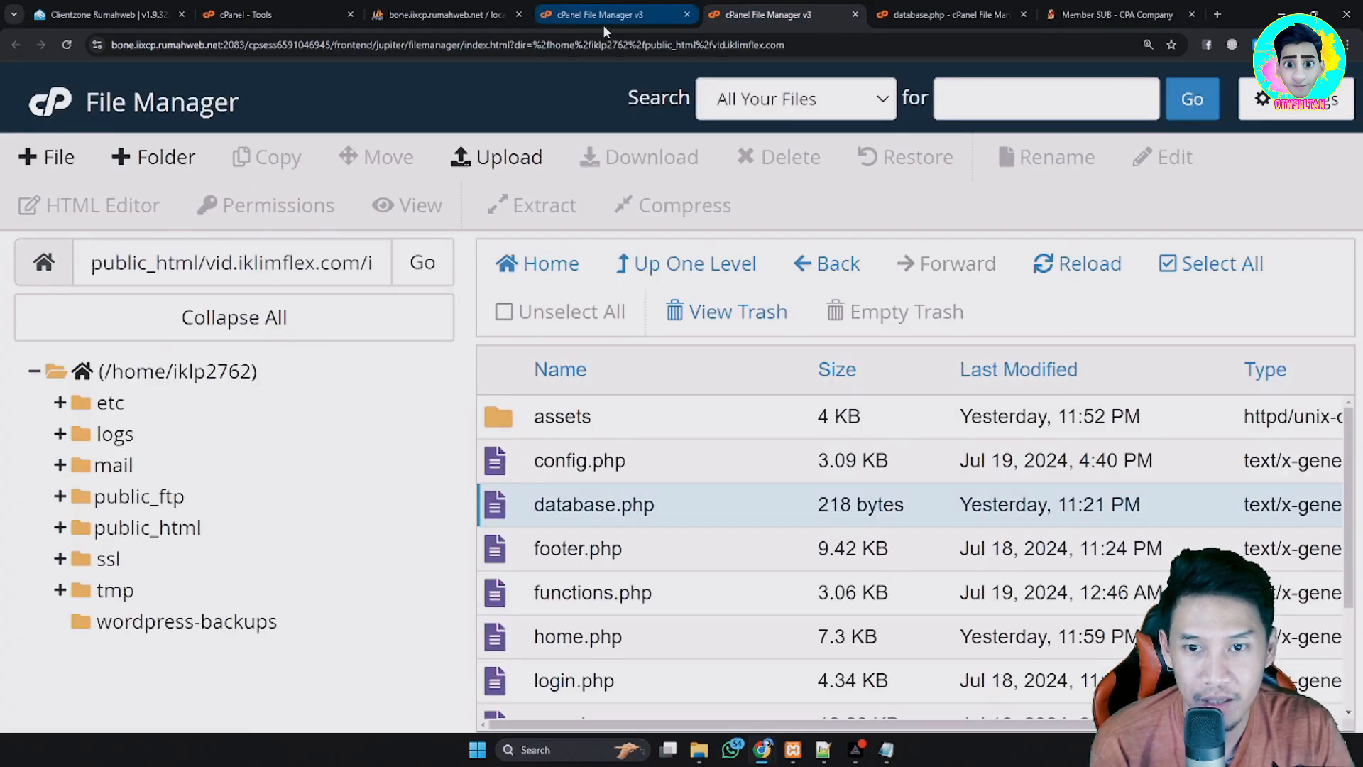
Open includes/config.php in the cPanel code editor, enlarged for reading
key("ctrl+minus")
key("ctrl+minus")
key("ctrl+minus")
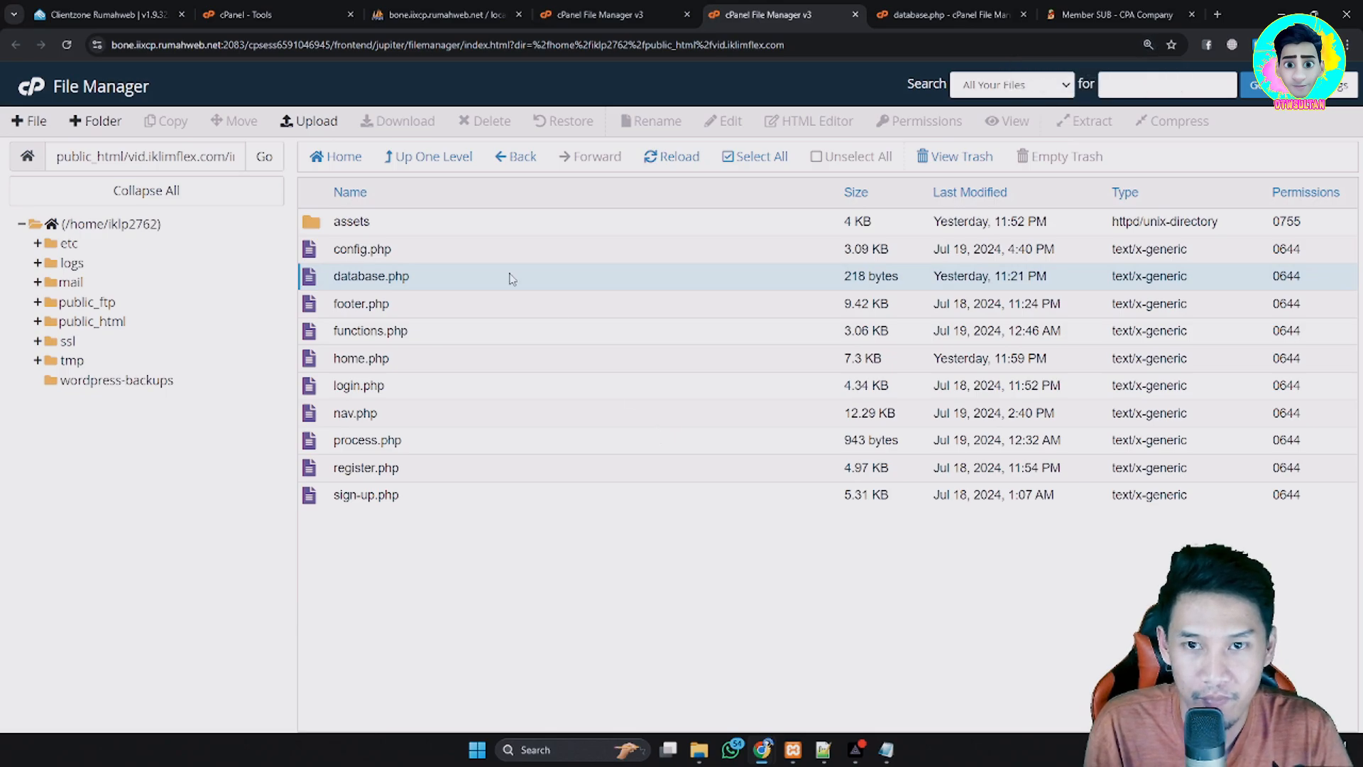
key("ctrl+minus")
key("ctrl+minus")
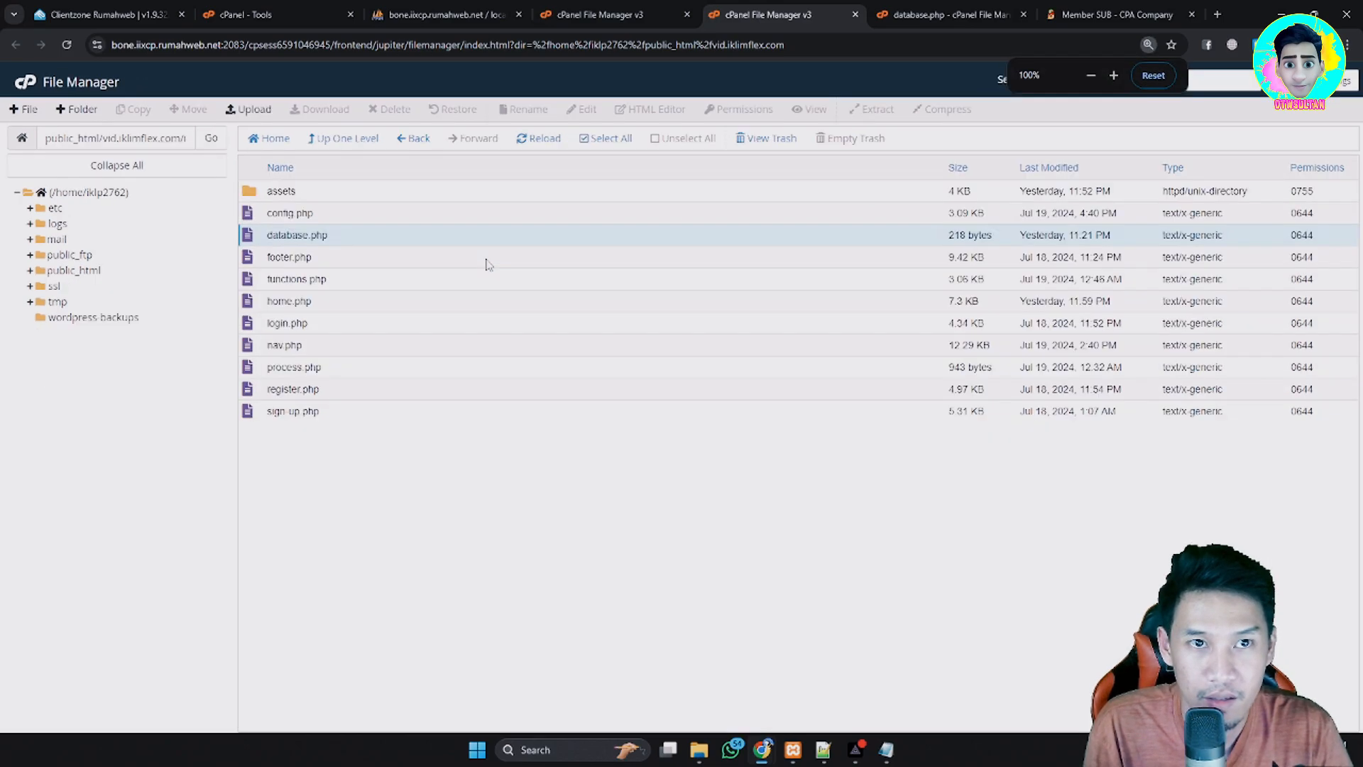
right_click(337, 217)
left_click(369, 268)
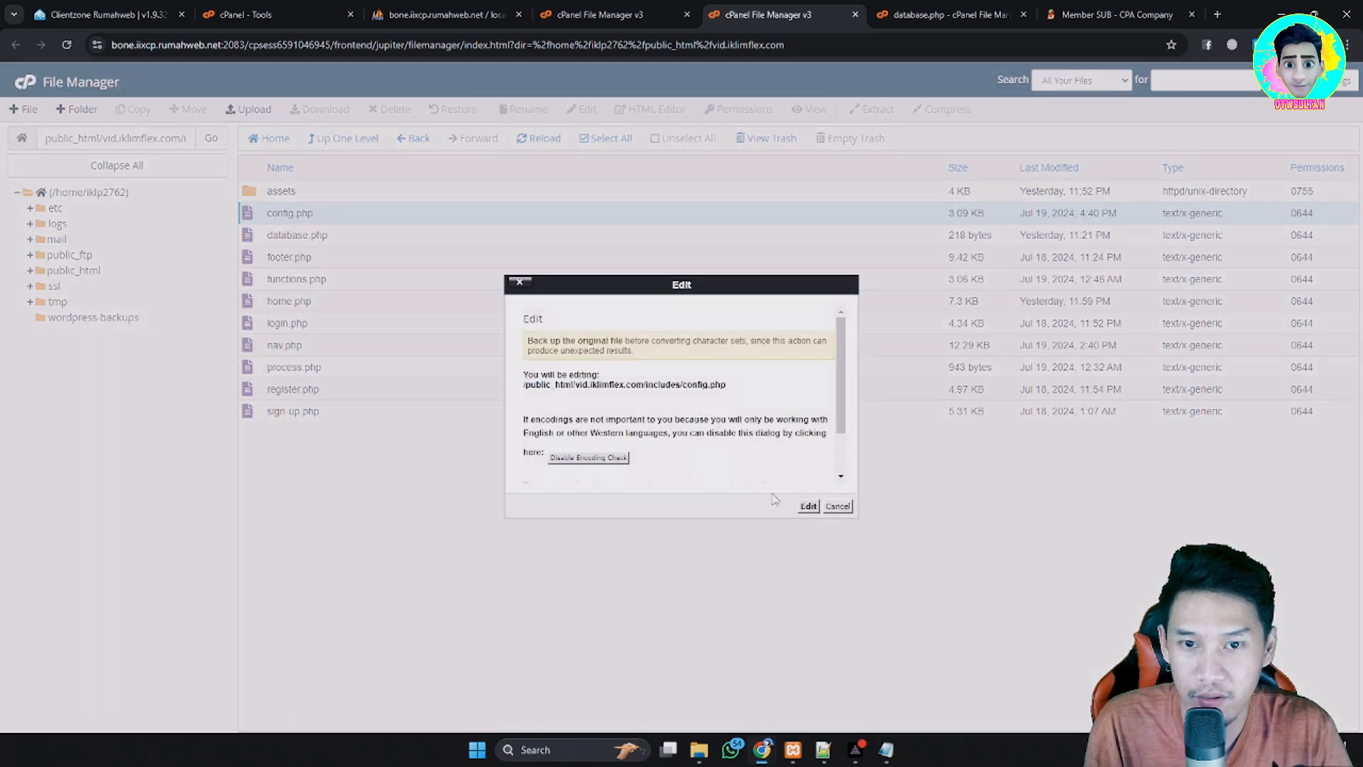
left_click(807, 506)
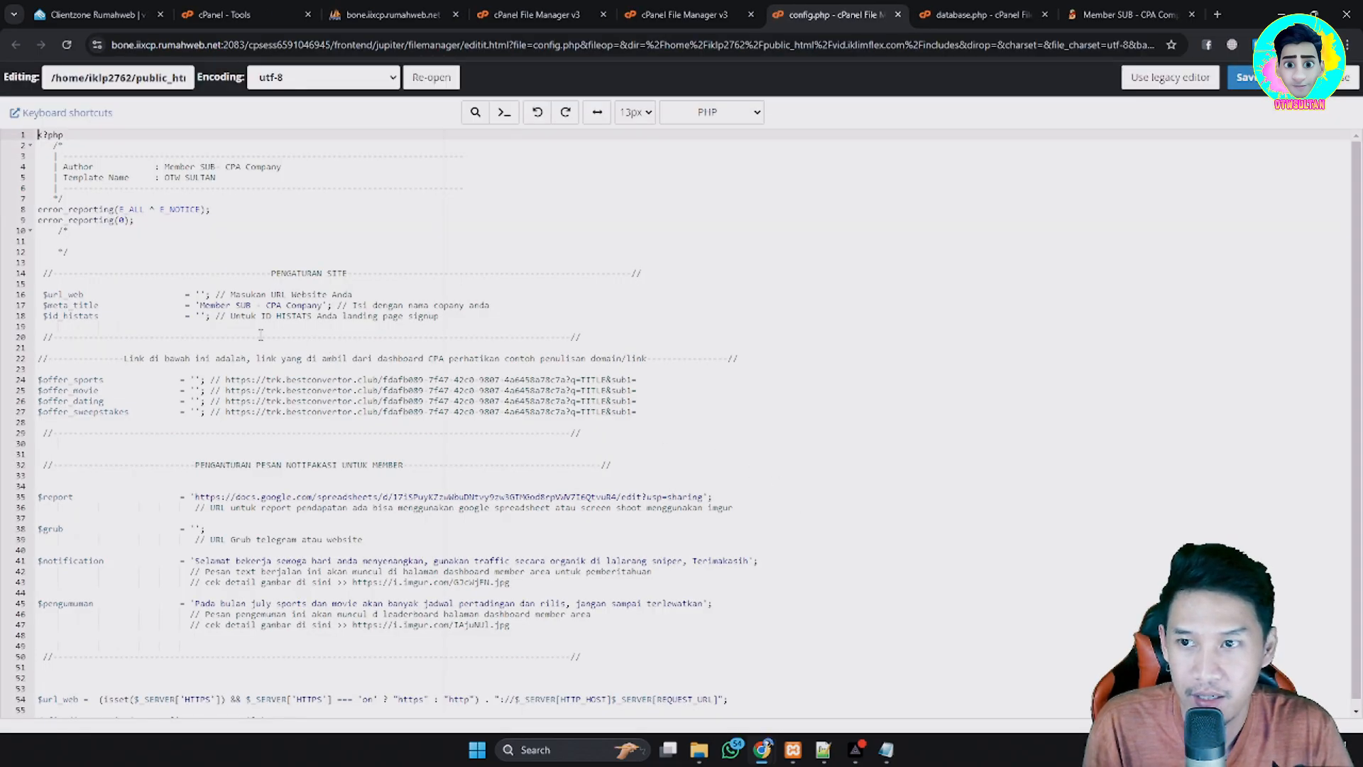
key("ctrl+plus")
key("ctrl+plus")
key("ctrl+plus")
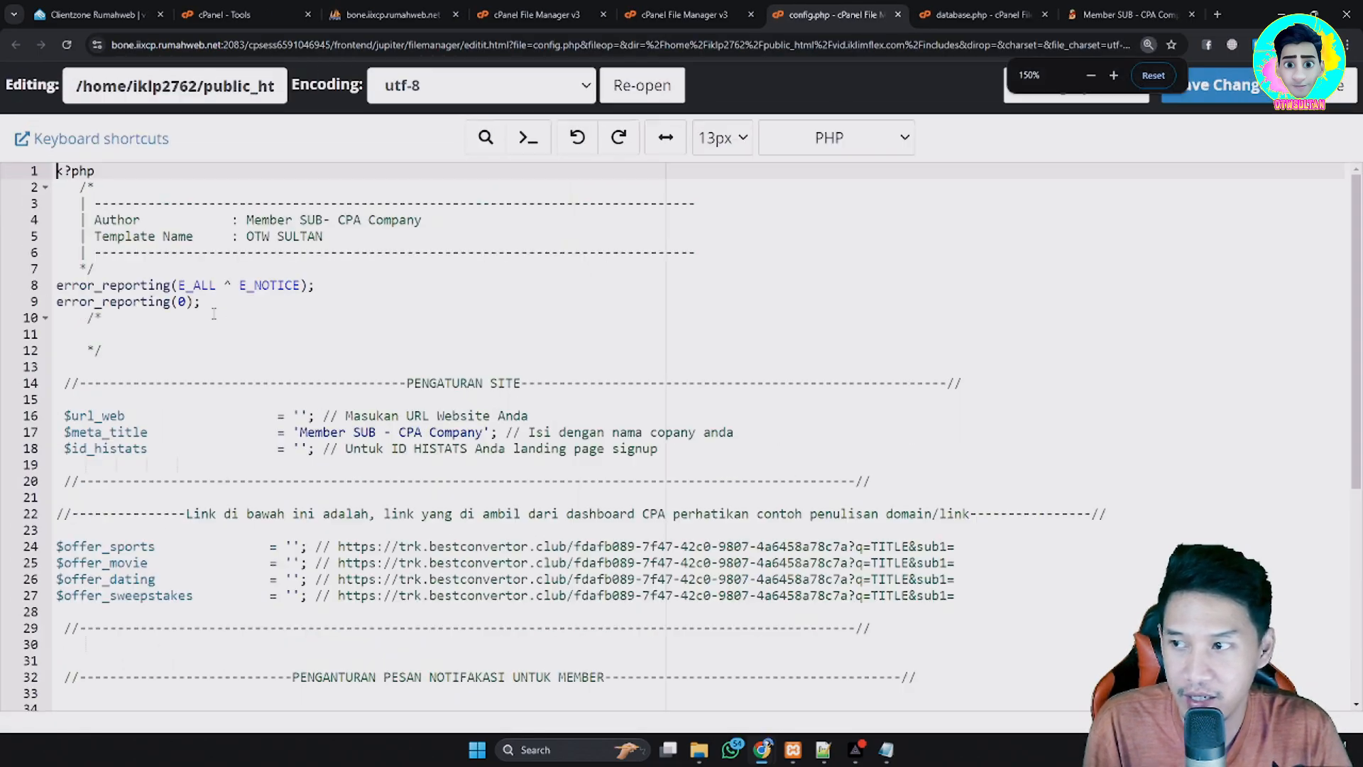
scroll(214, 313, "down", 2)
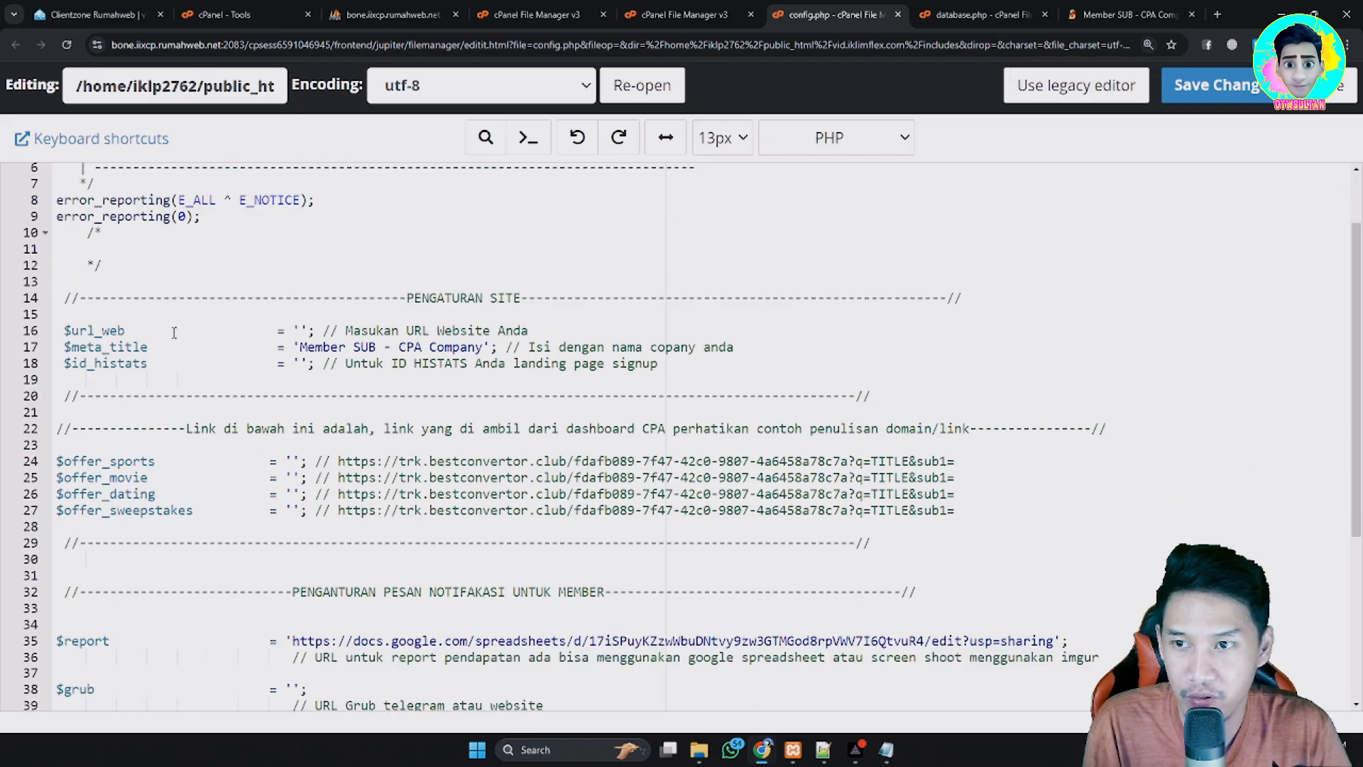
Select the site URL from the member dashboard's address bar to copy it
left_click(1082, 16)
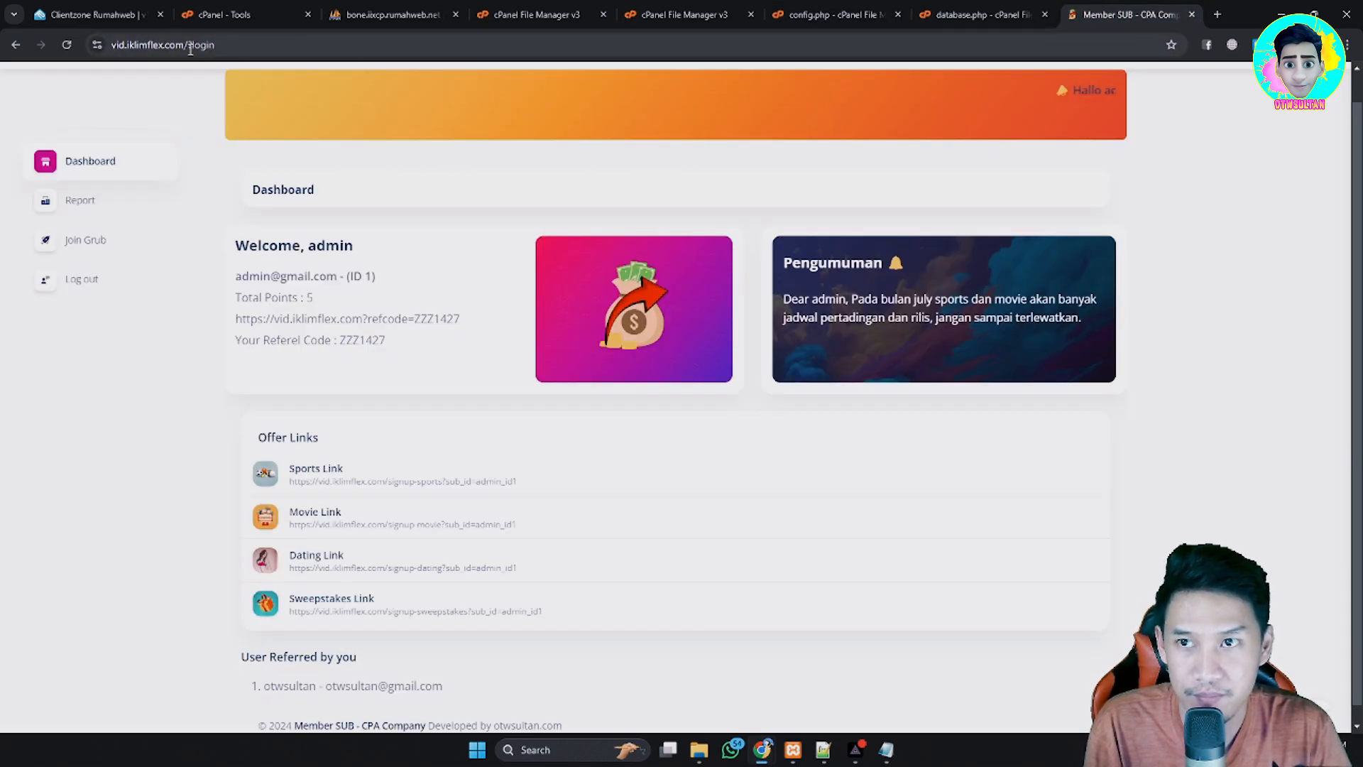
left_click_drag(221, 45, 66, 55)
left_click(847, 11)
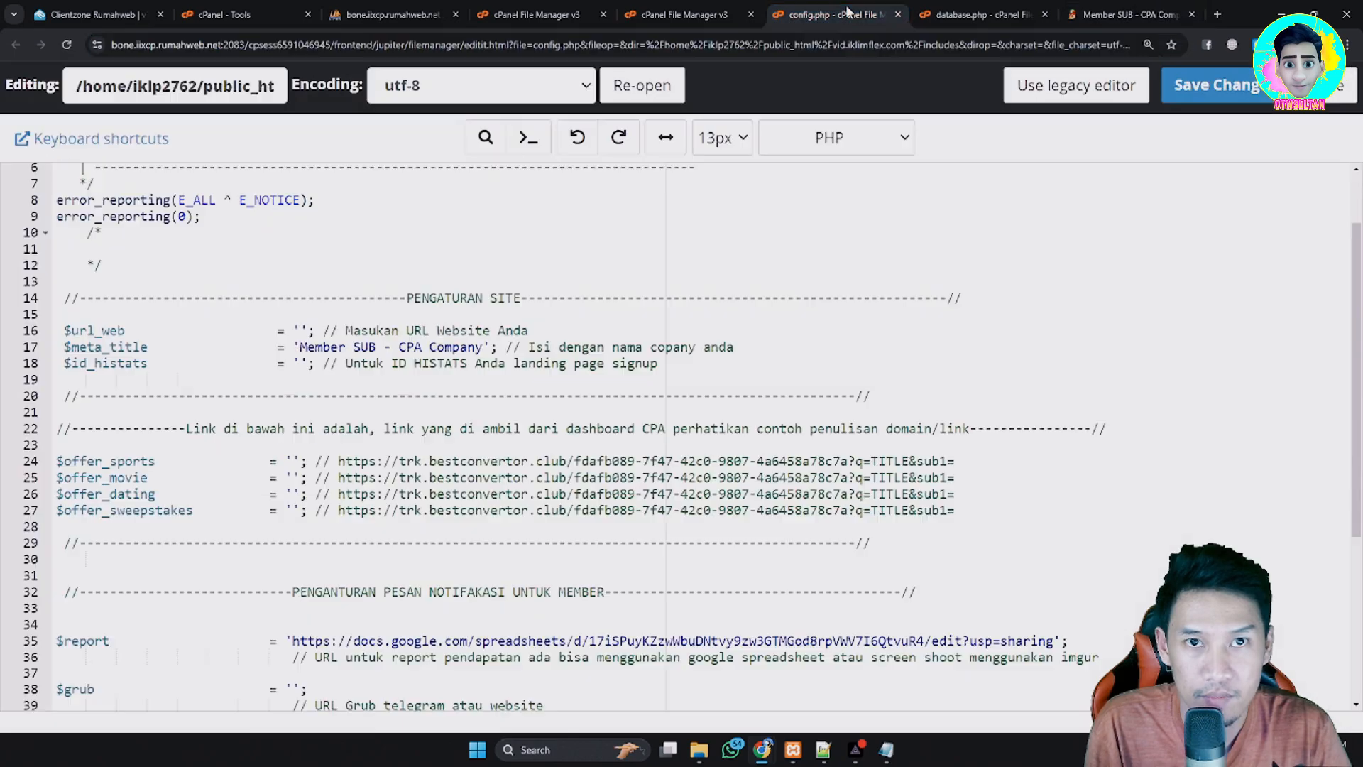
Set $url_web to the site URL and fill $offer_sports and $offer_movie with the tracking URL
left_click(301, 328)
key("ctrl+v")
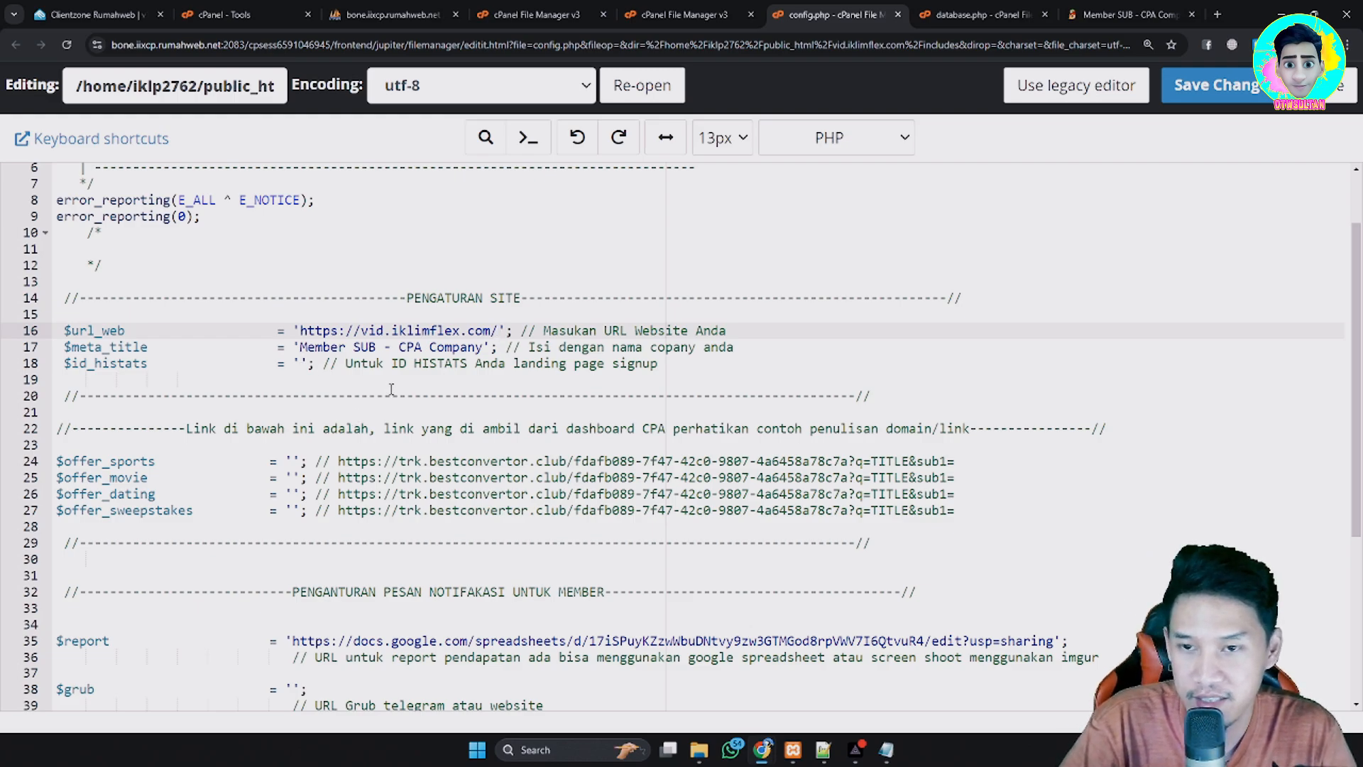
scroll(391, 389, "down", 2)
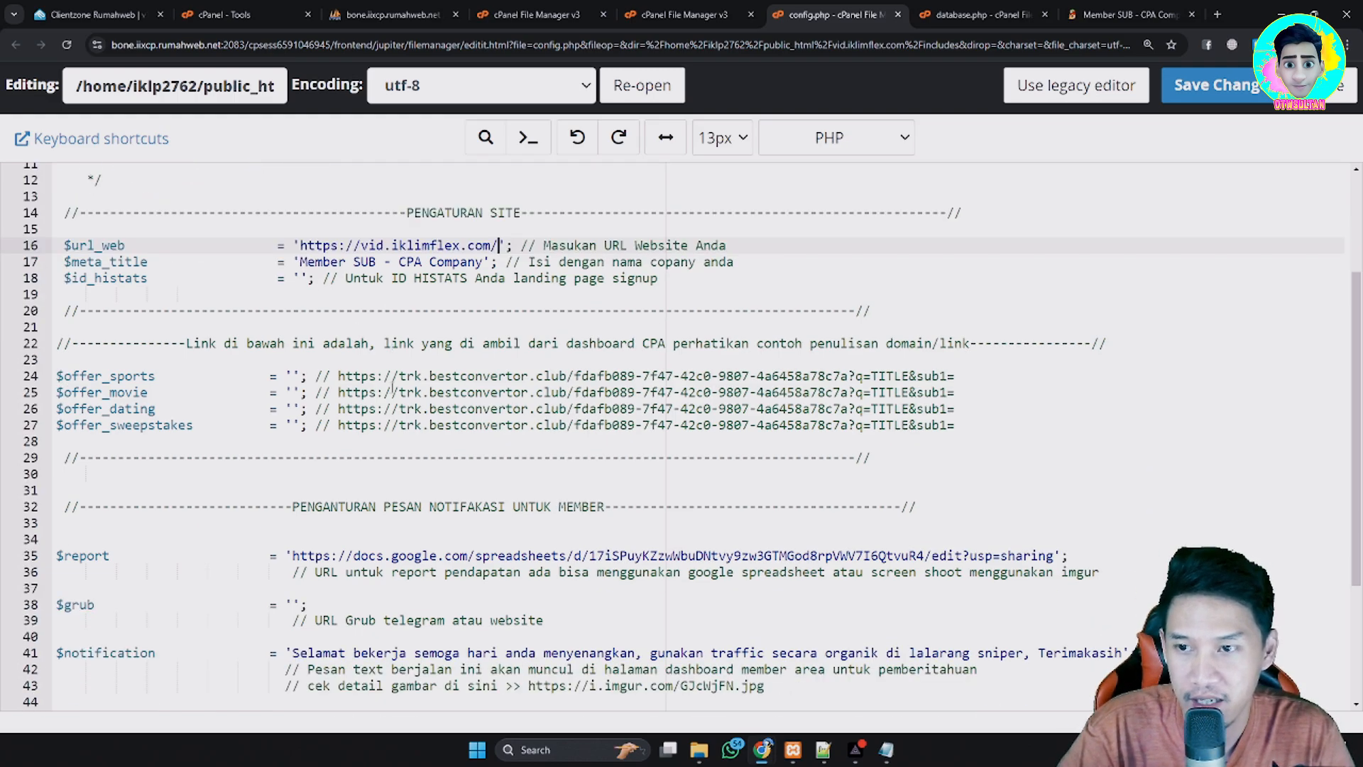
left_click(958, 375)
left_click(339, 376, "shift")
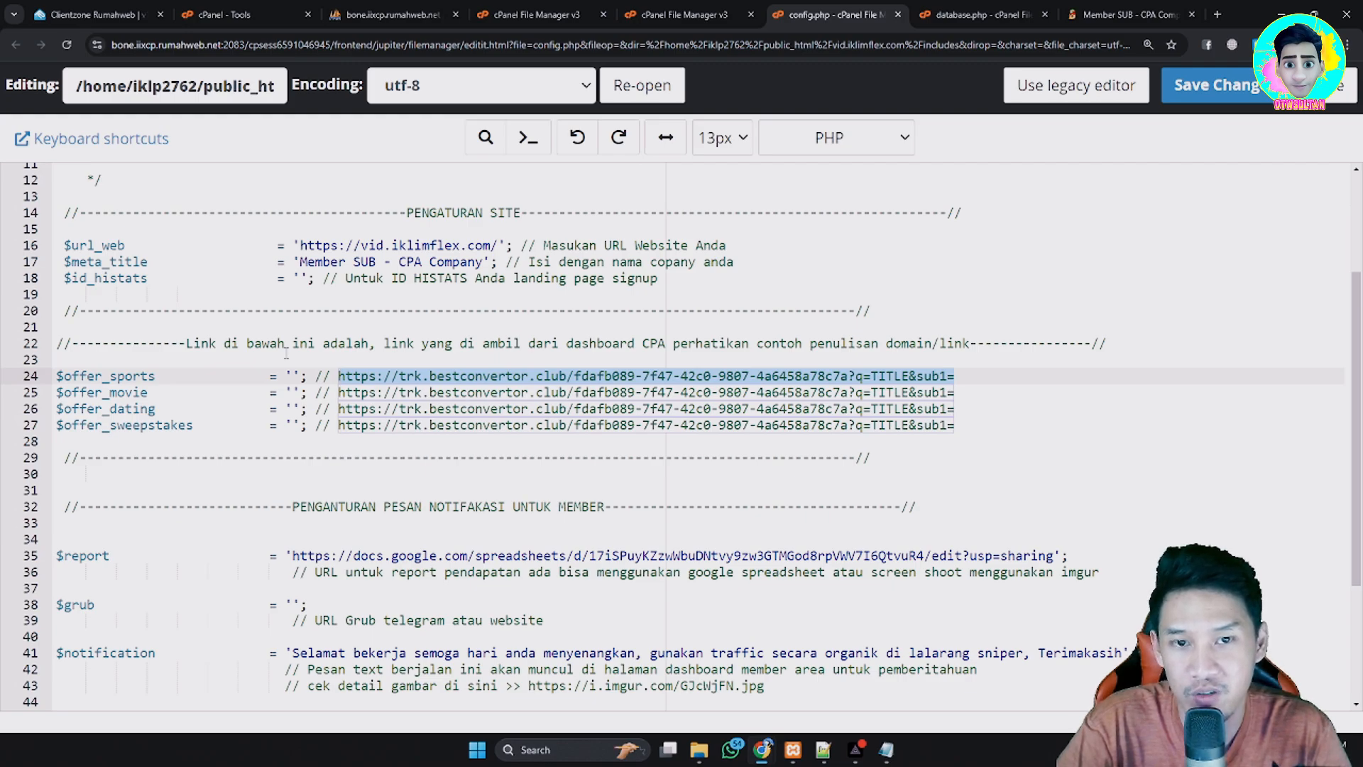
left_click(292, 375)
key("ctrl+v")
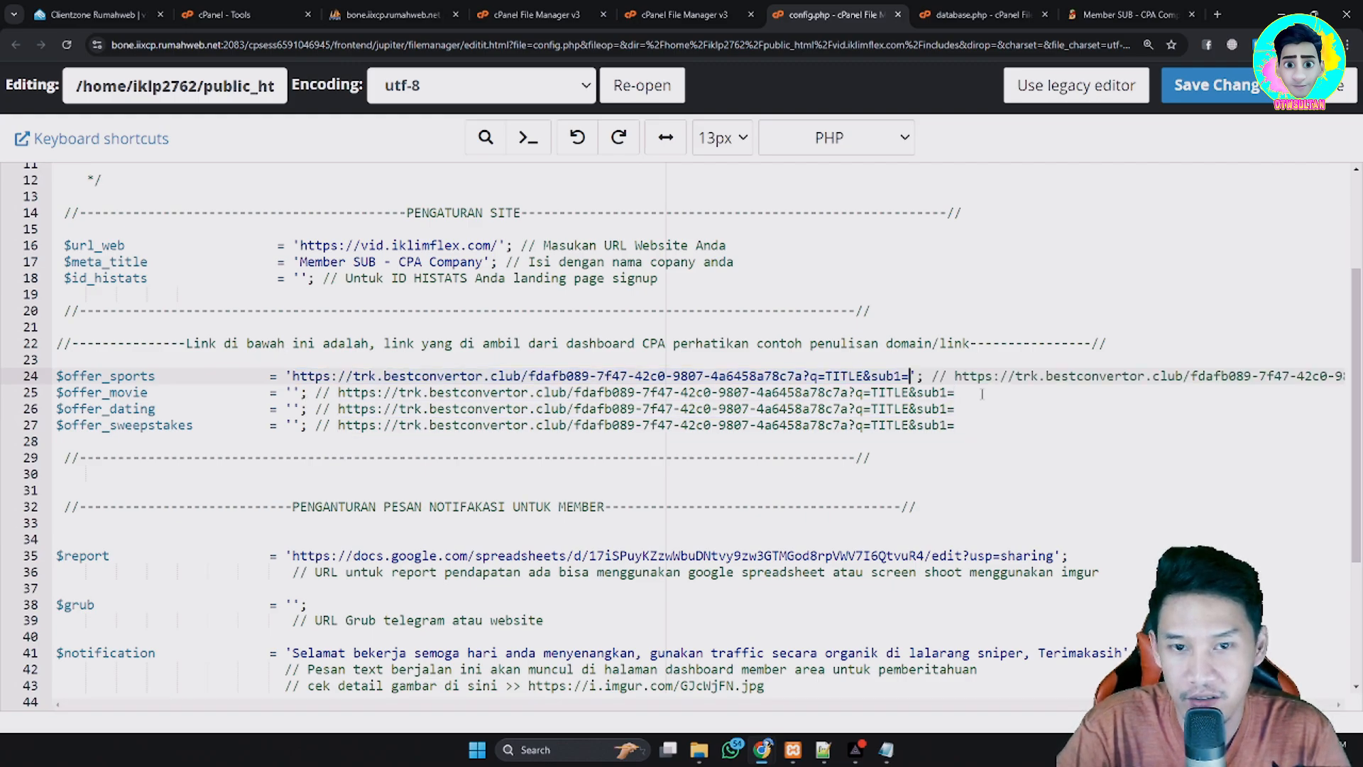
left_click_drag(982, 393, 332, 392)
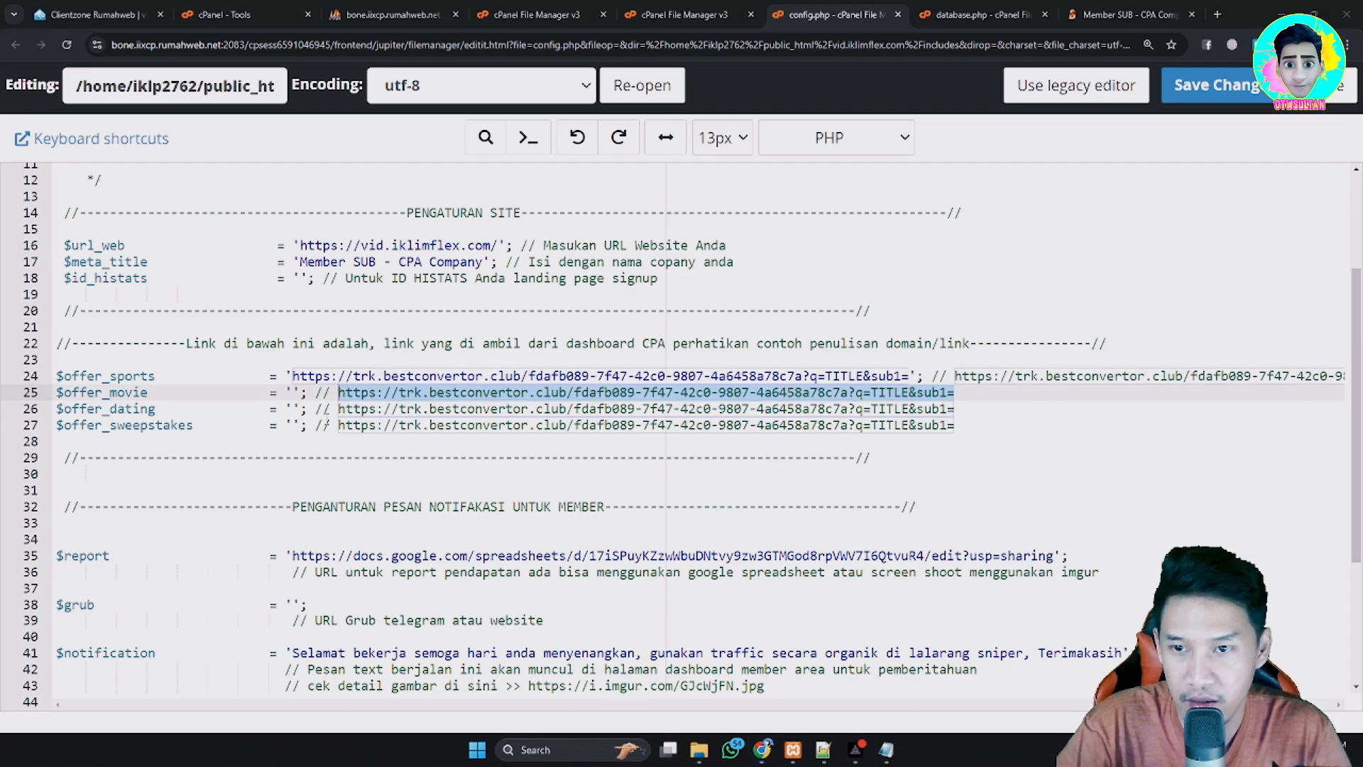
left_click(292, 393)
key("ctrl+v")
Fill $offer_dating and $offer_sweepstakes with their tracking URLs and save config.php
left_click_drag(955, 409, 331, 409)
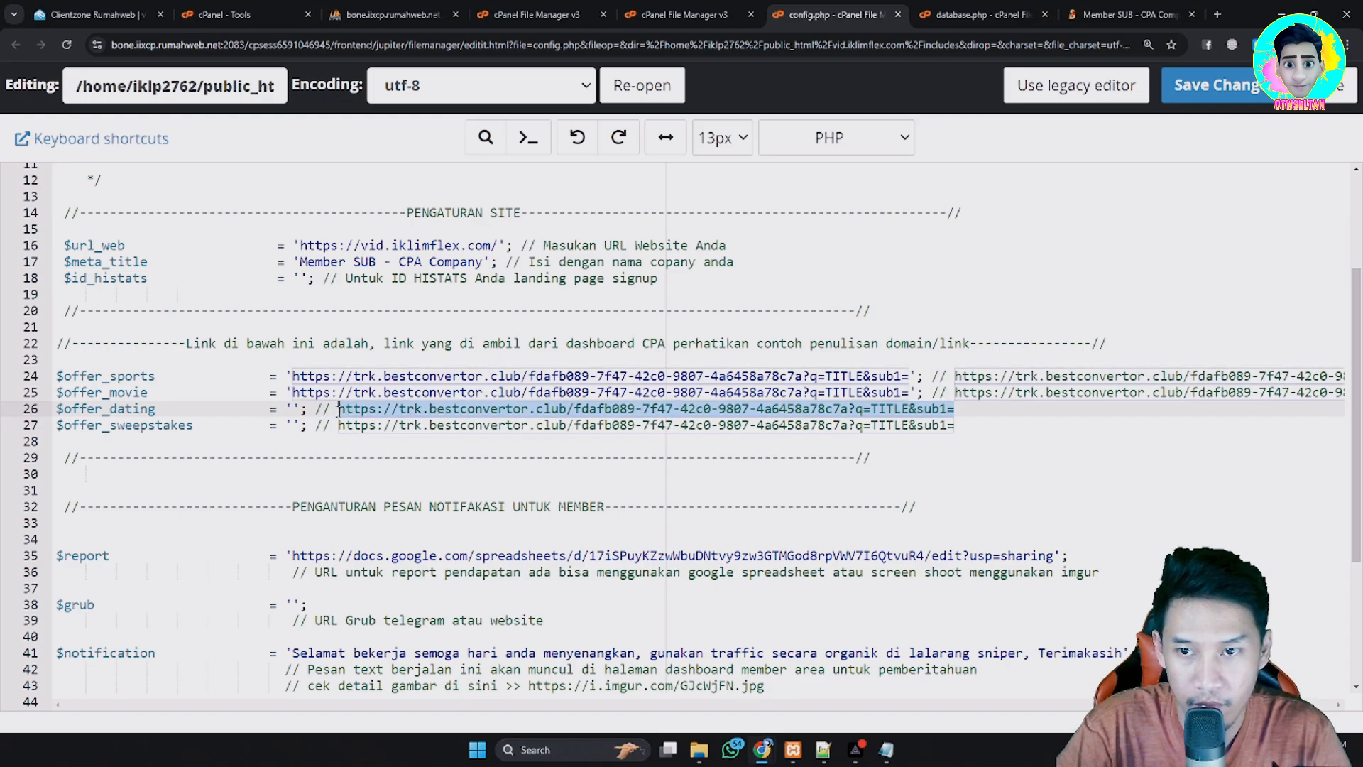
key("ctrl+c")
left_click(297, 408)
key("ctrl+v")
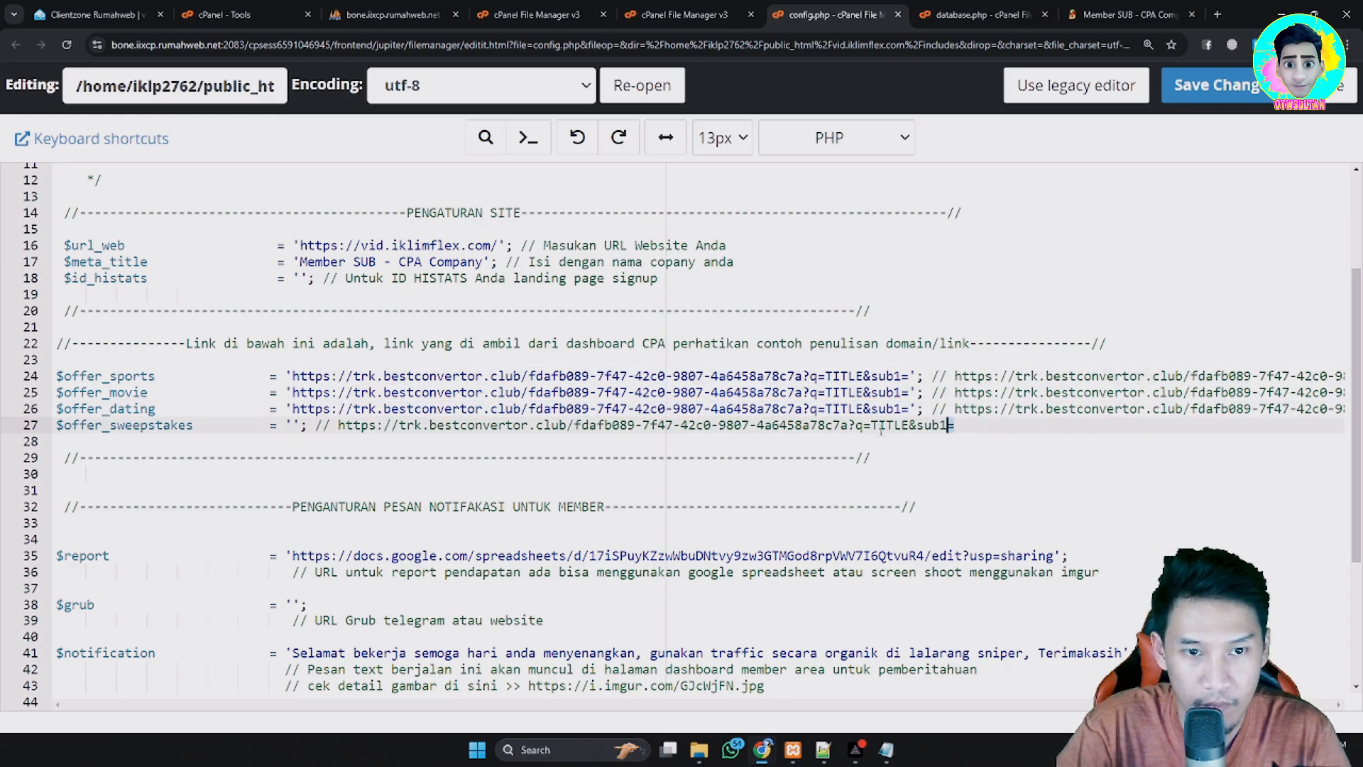
left_click_drag(955, 425, 353, 424)
left_click_drag(345, 424, 339, 424)
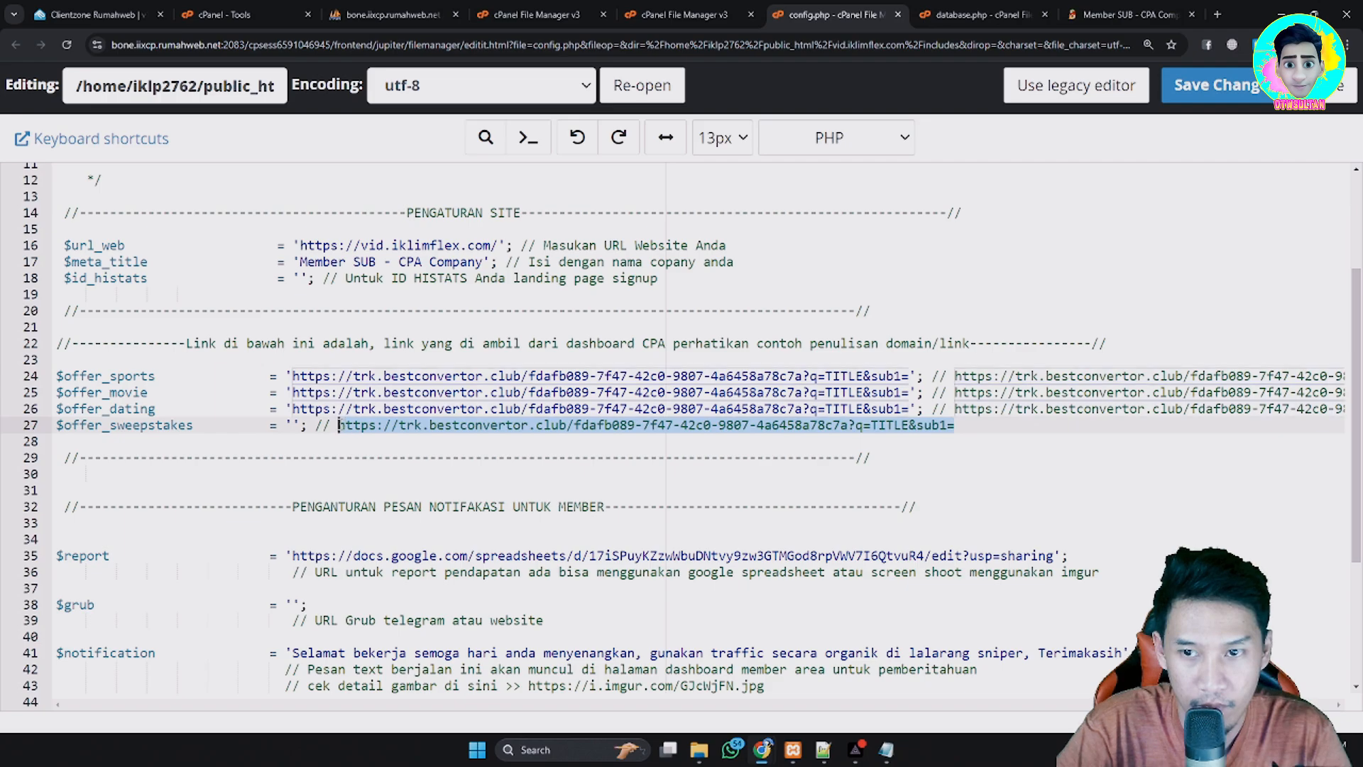
key("ctrl+c")
left_click(293, 425)
key("ctrl+v")
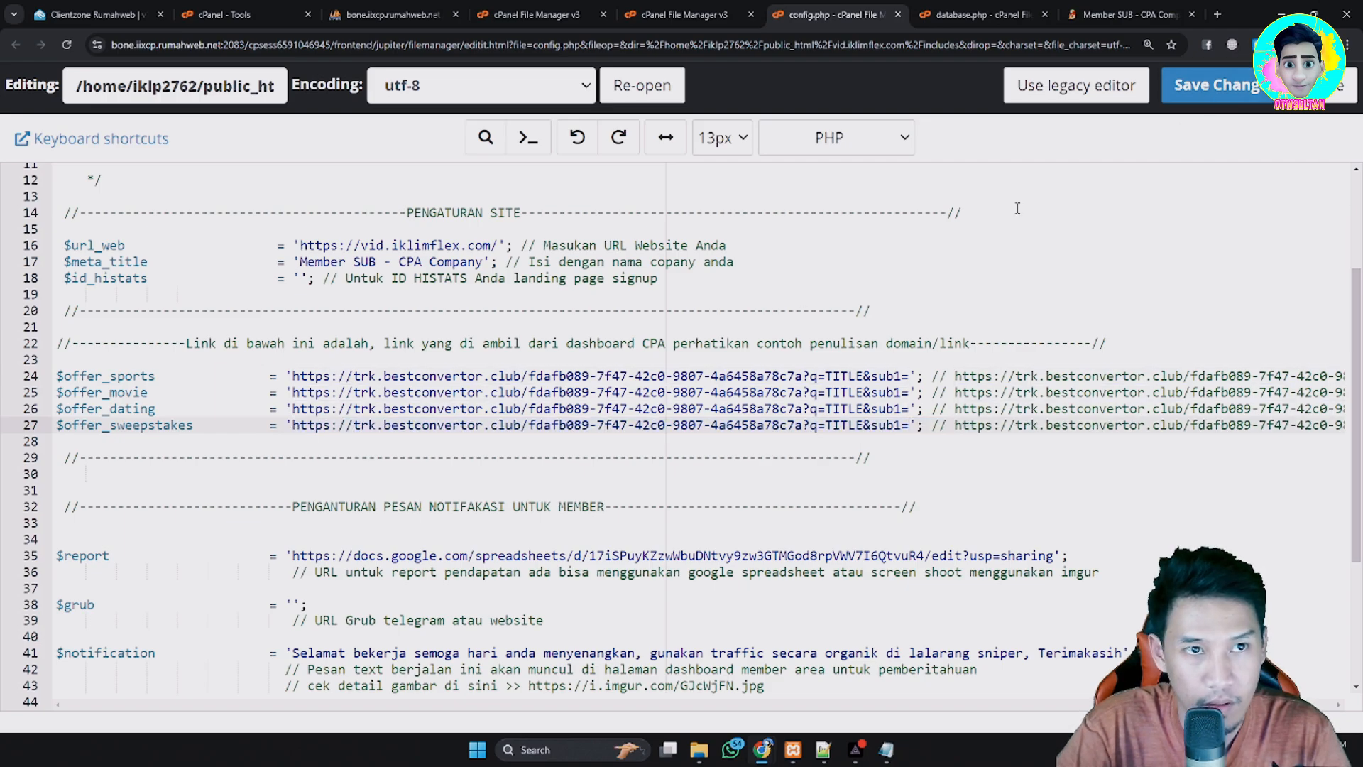
key("ctrl+s")
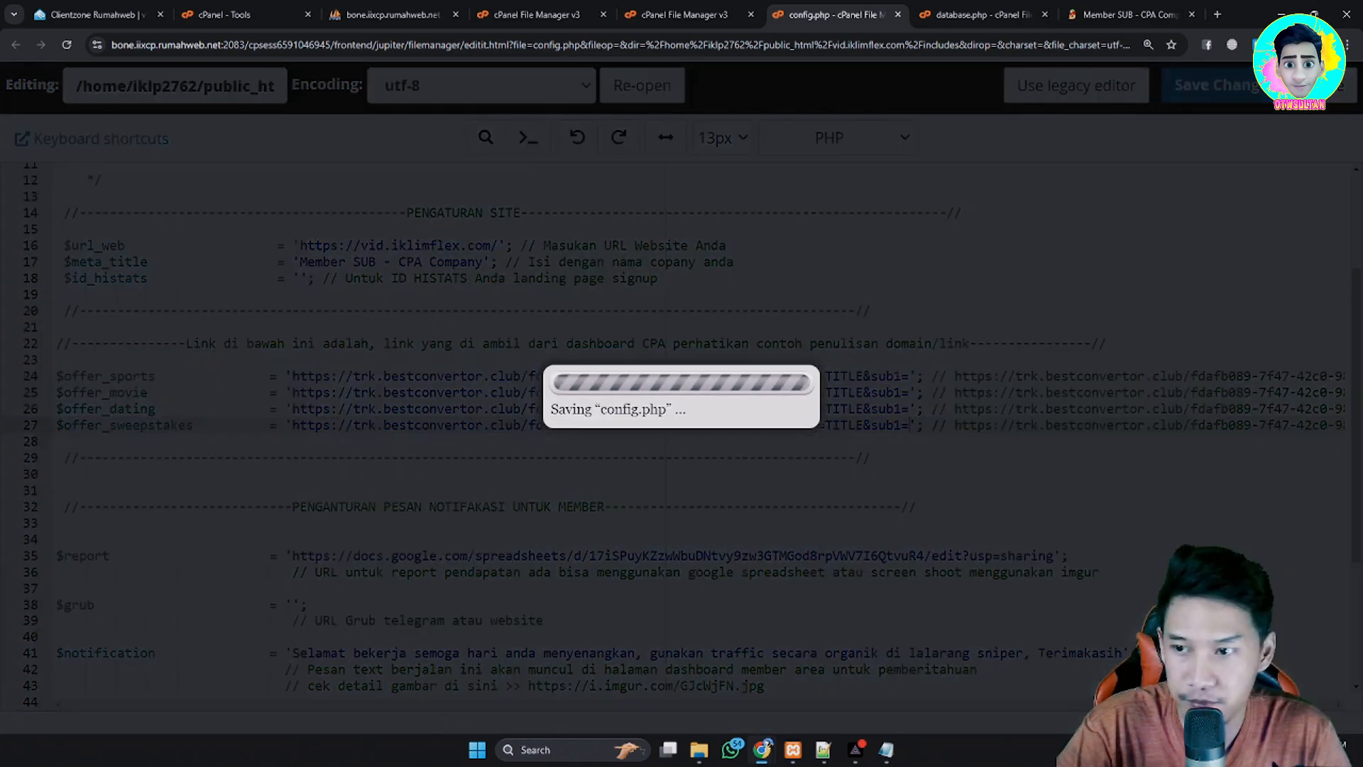
Reload the member dashboard and open its Report link to the CONTOH REPORT BY SREEDSEET sheet
scroll(531, 522, "down", 2)
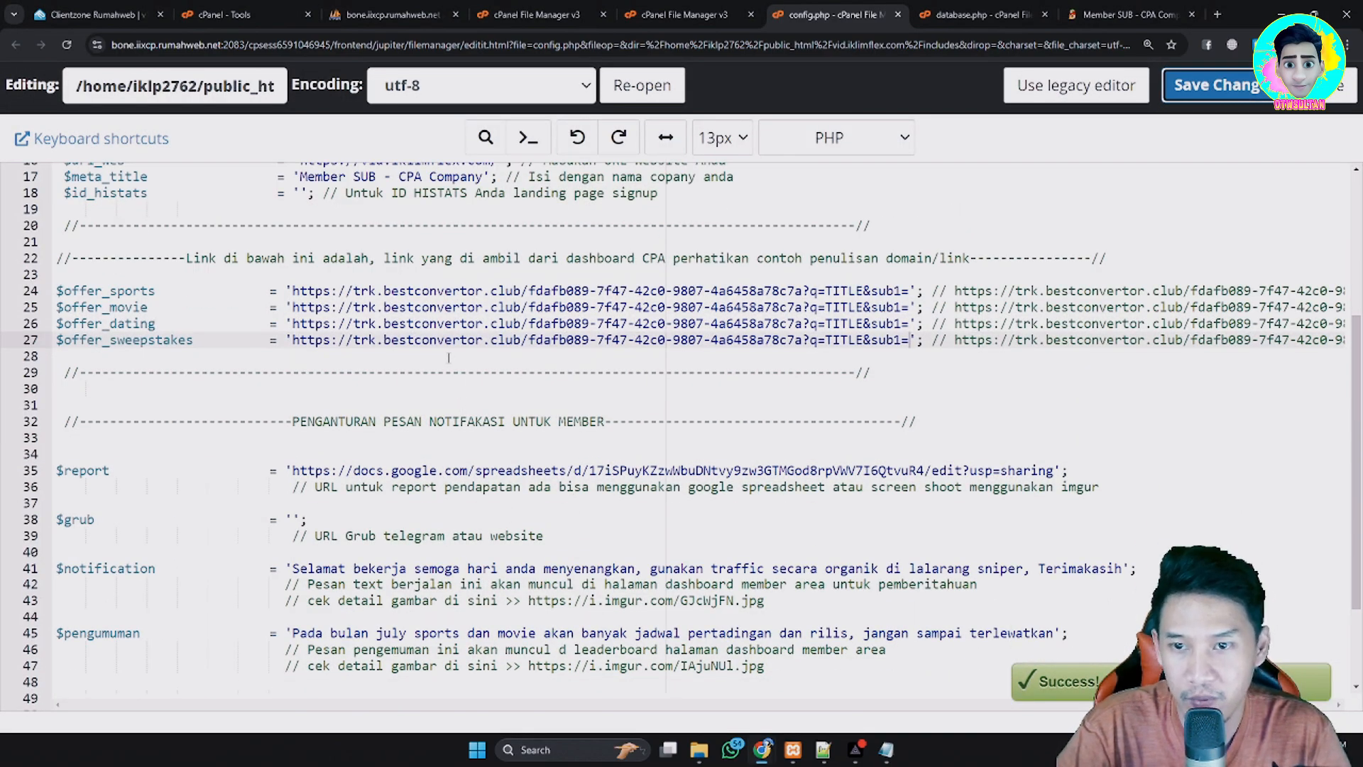
scroll(448, 357, "down", 2)
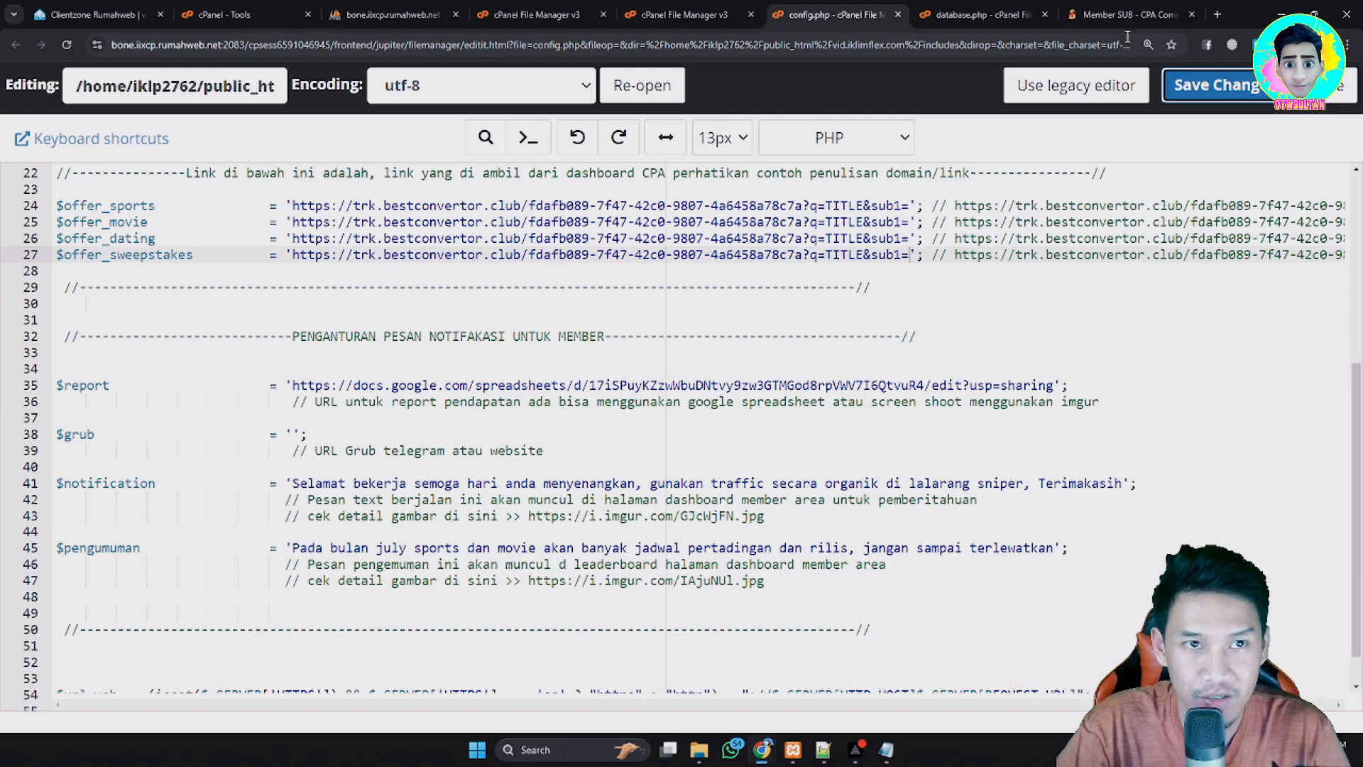
left_click(1109, 16)
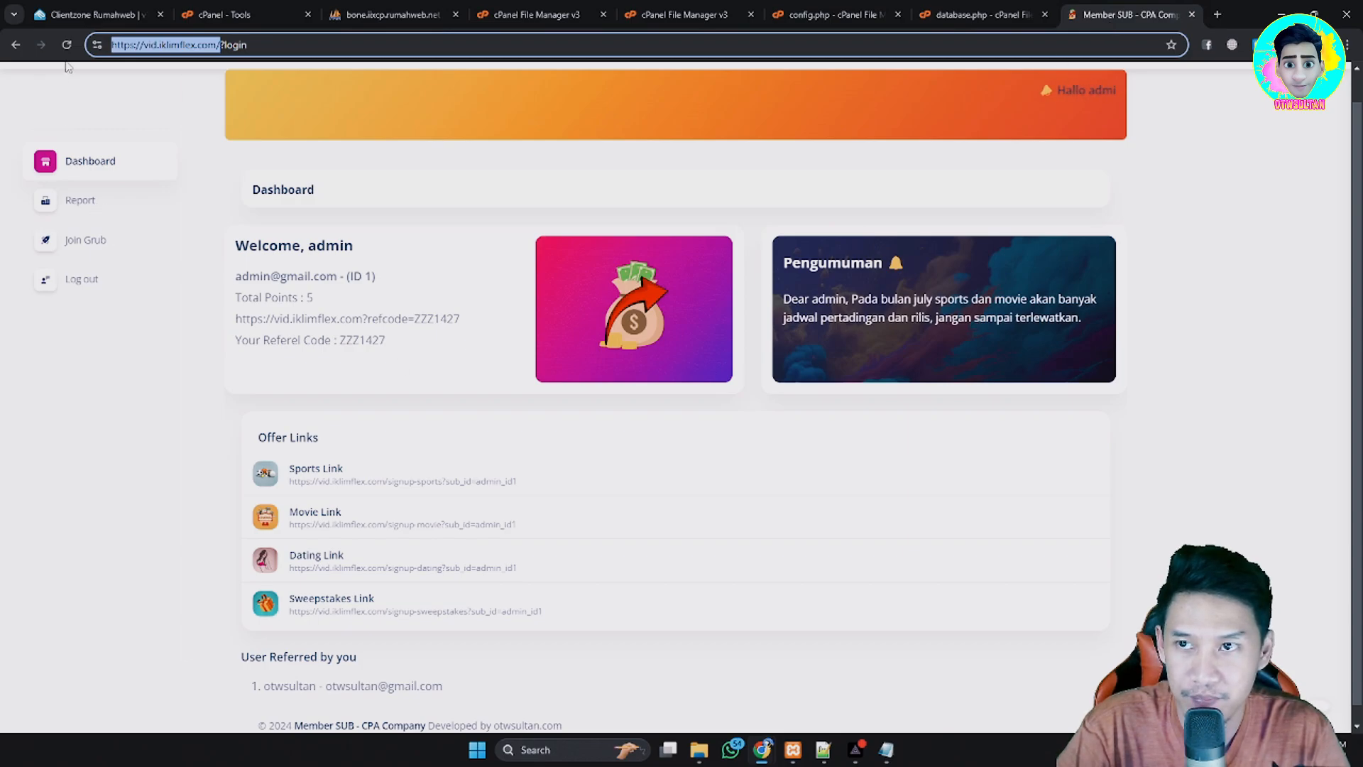
key("Return")
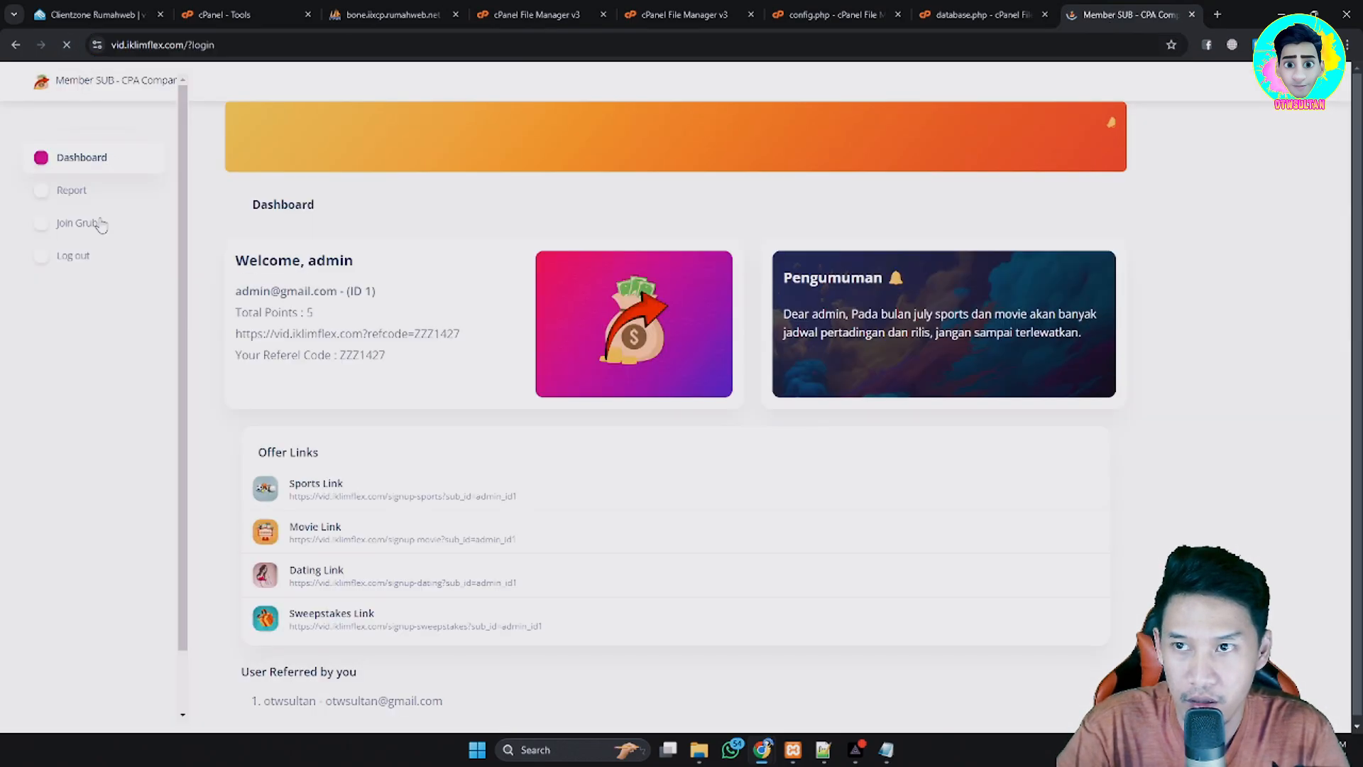
left_click(93, 206)
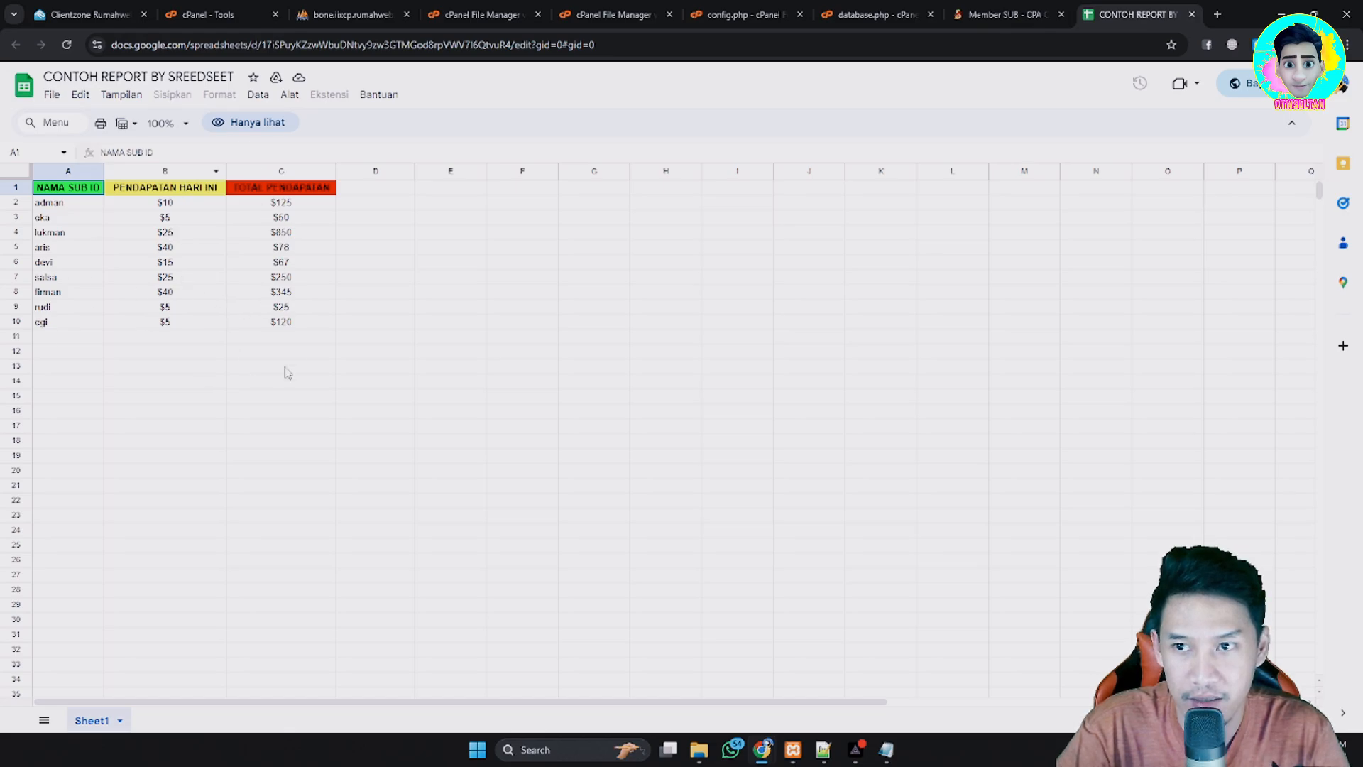
Close the CONTOH REPORT BY SREEDSEET spreadsheet tab
left_click(1191, 14)
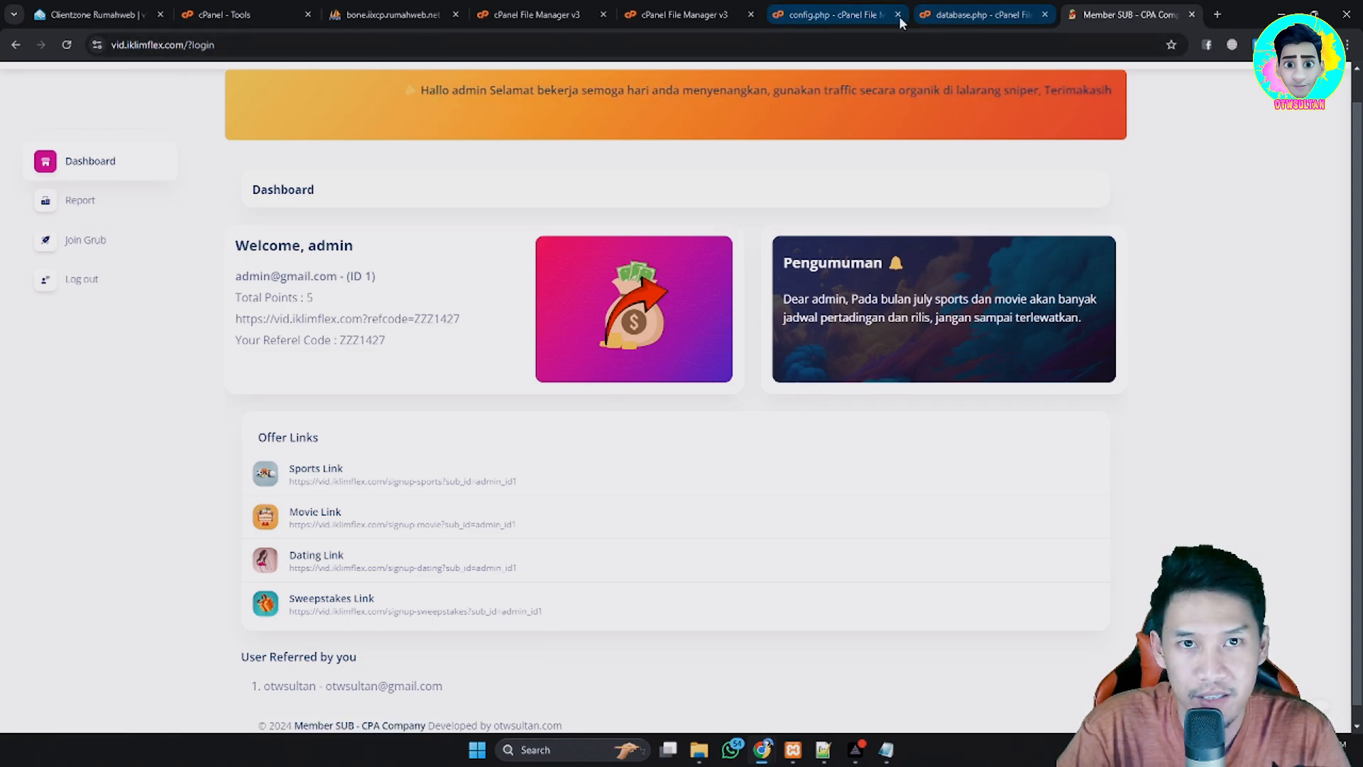
left_click(846, 15)
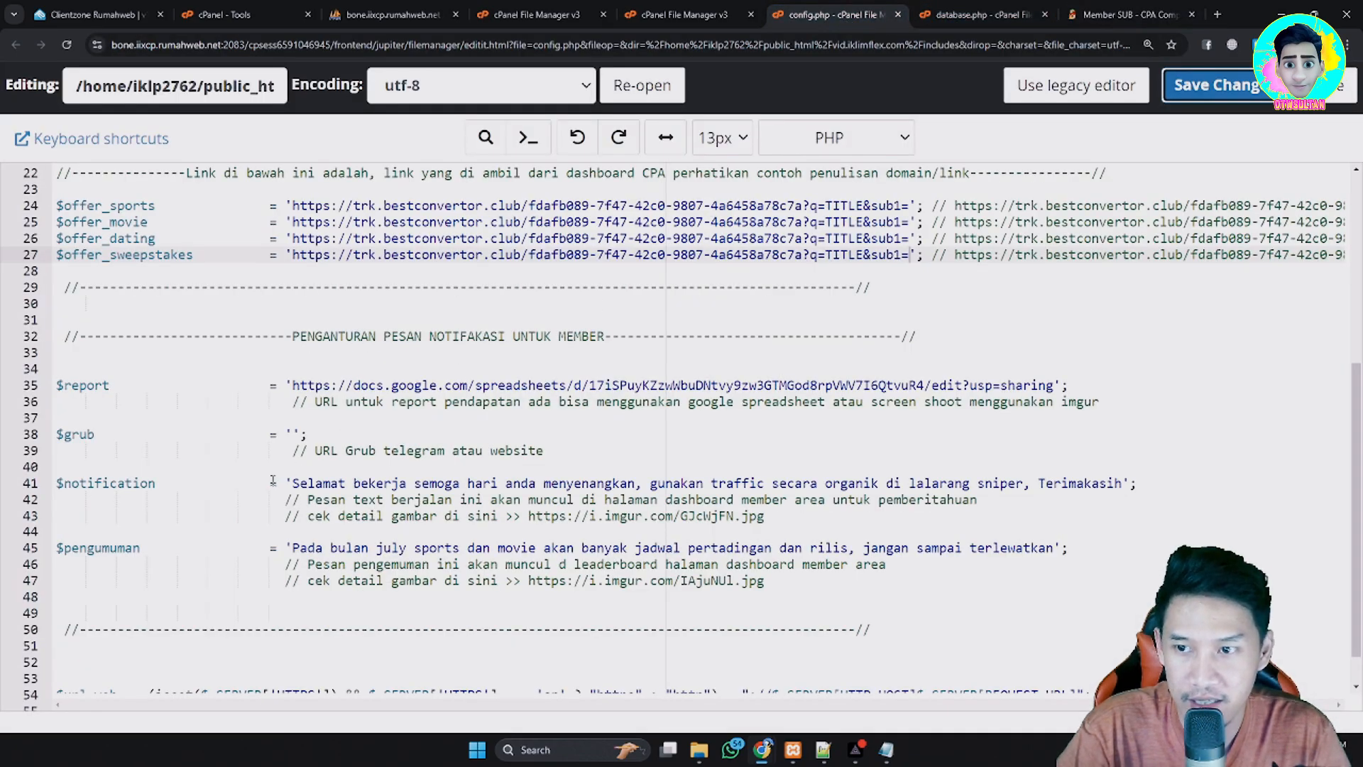
scroll(270, 417, "down", 1)
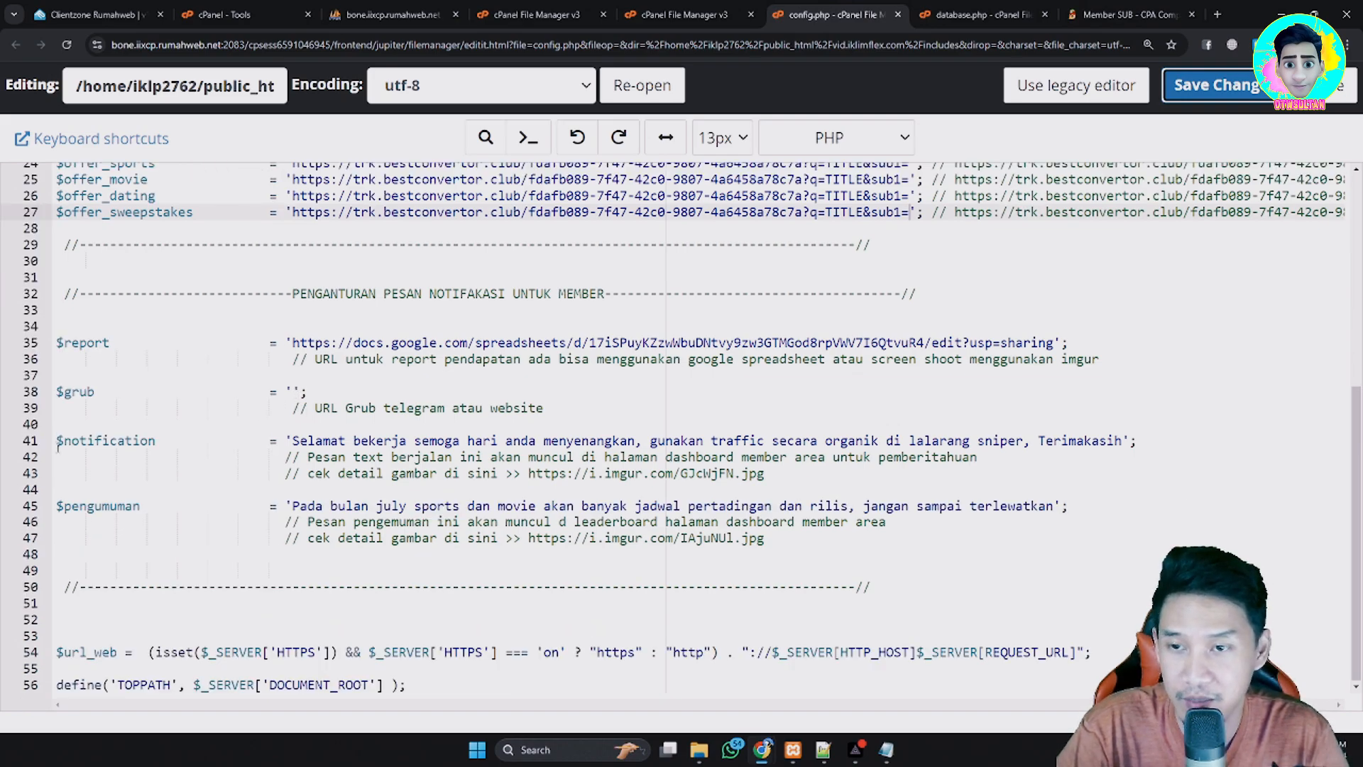
key("alt+Tab")
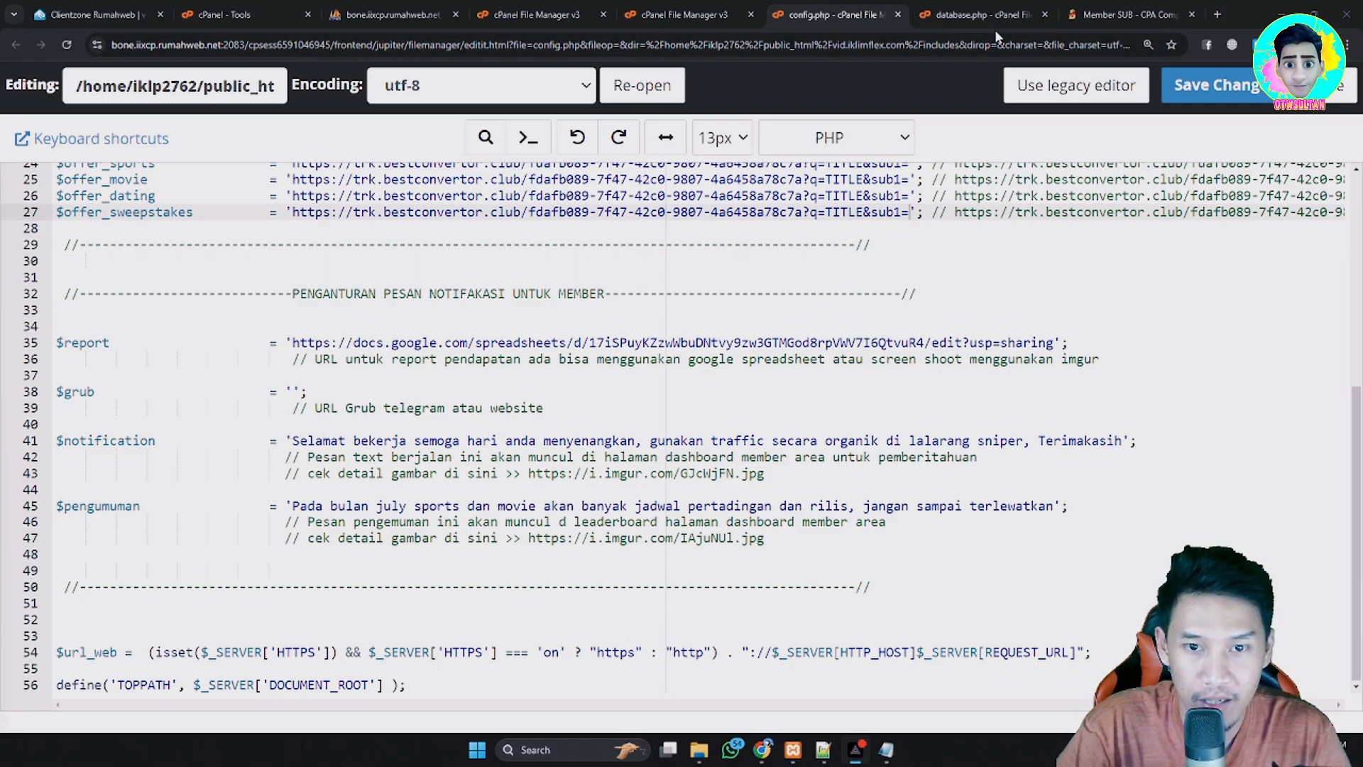
left_click(1112, 8)
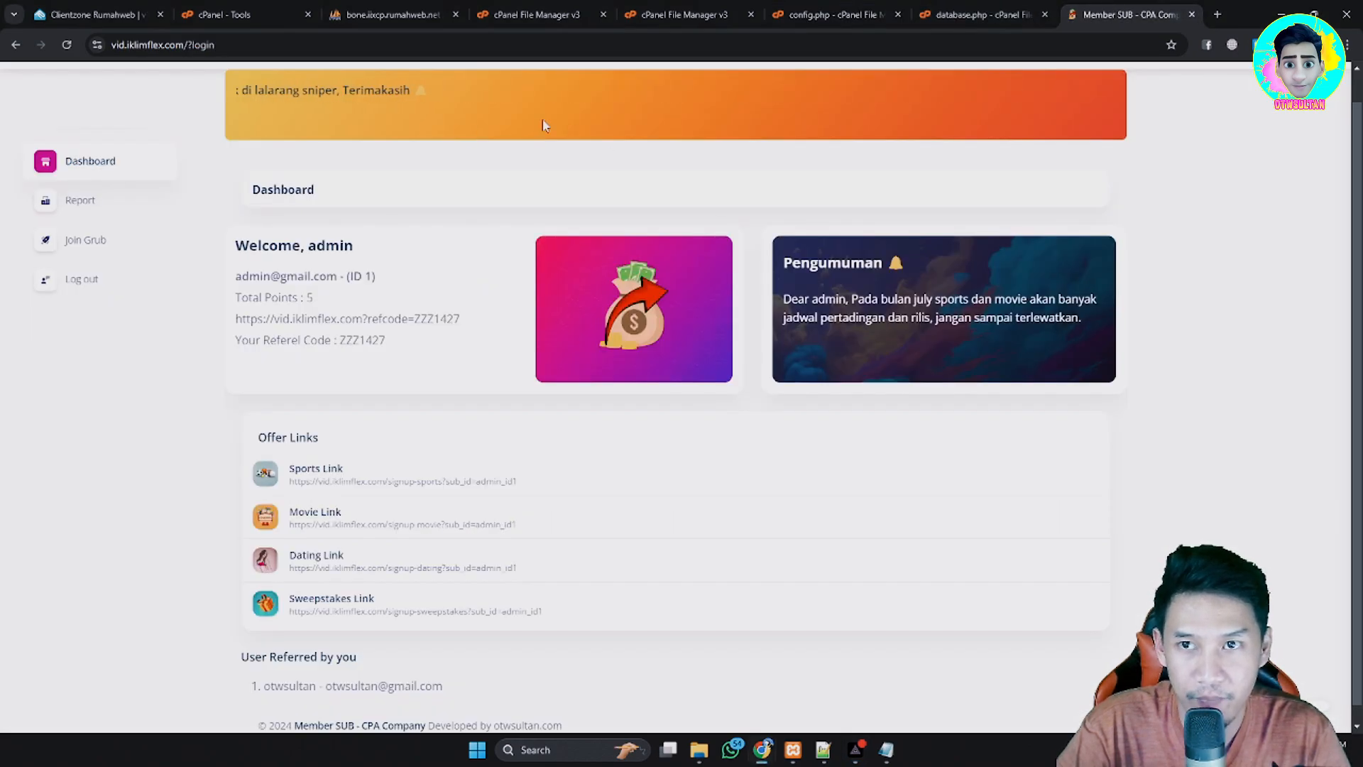
Bring the referred member's dashboard window to the front
scroll(596, 135, "up", 1)
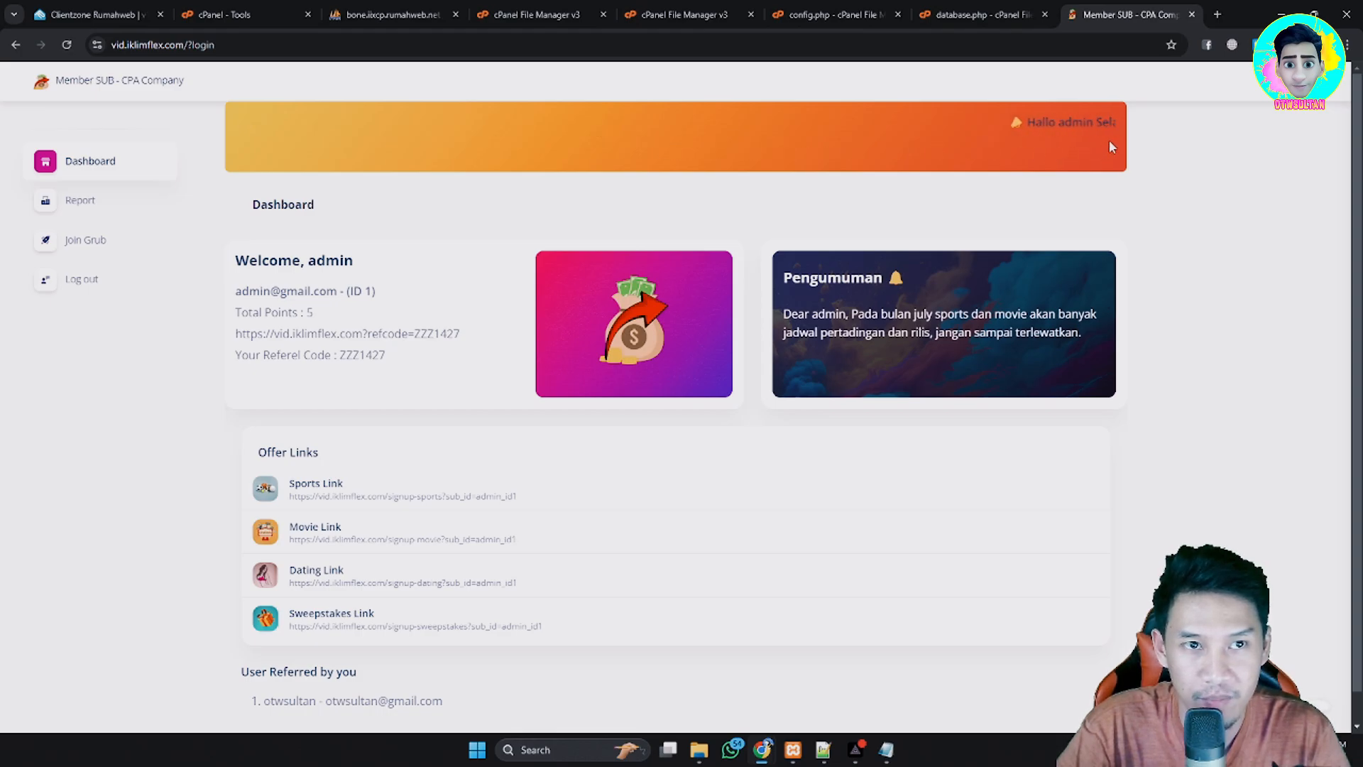
left_click(809, 681)
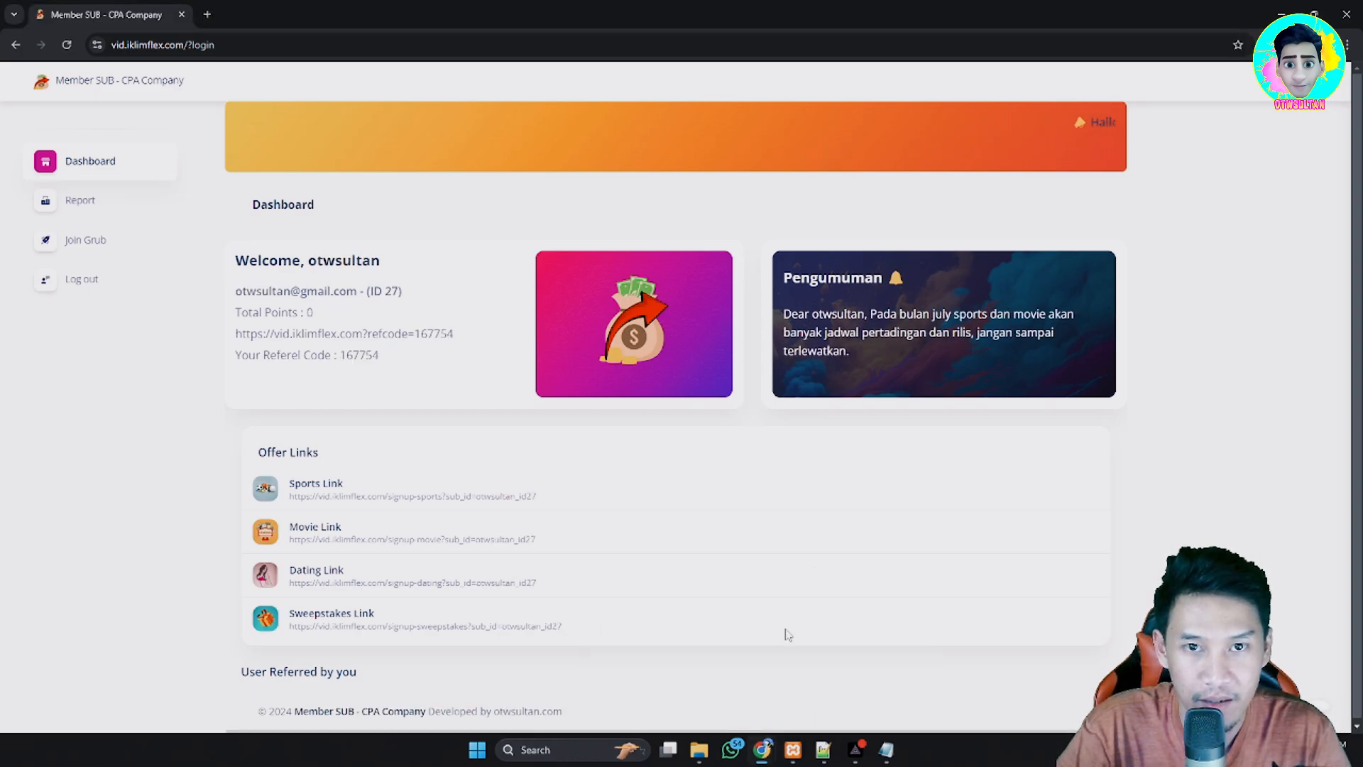
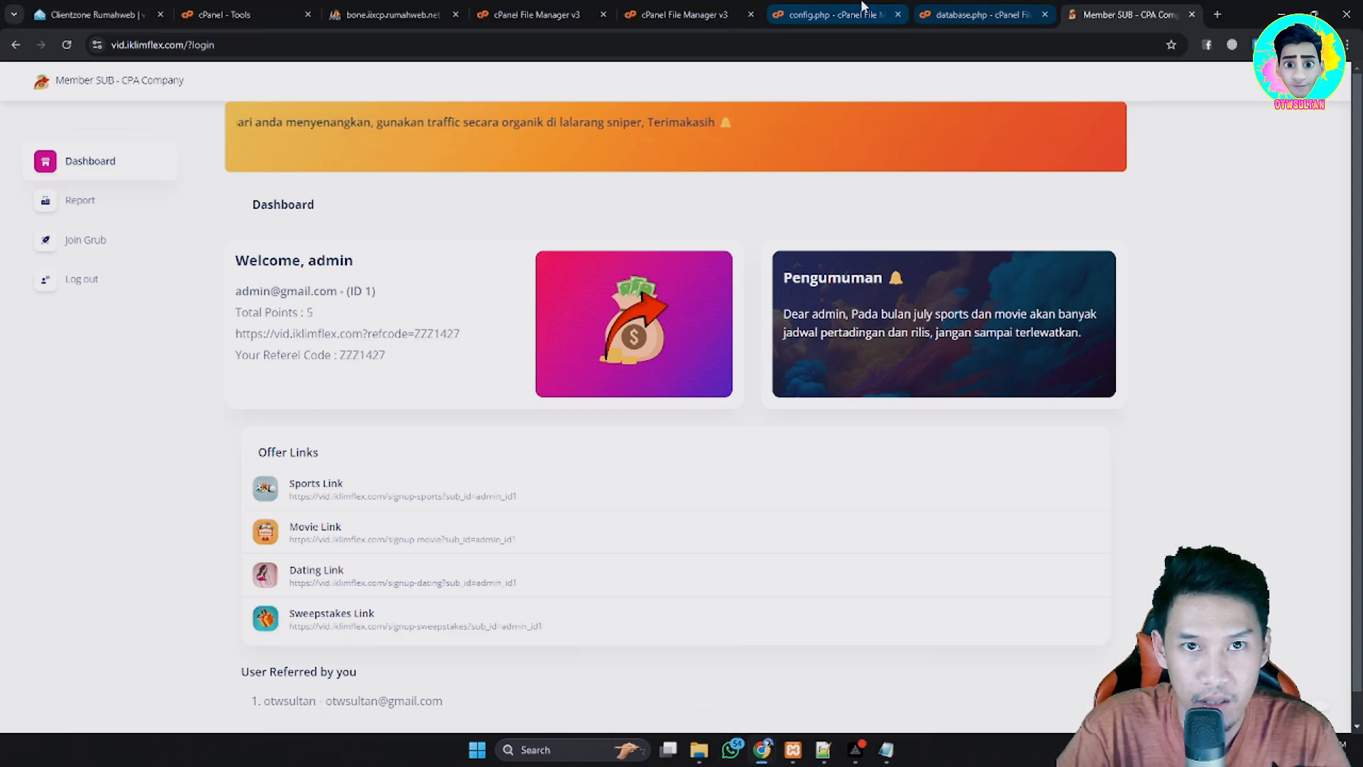
Check the admin dashboard, then save the edited config.php
left_click(823, 14)
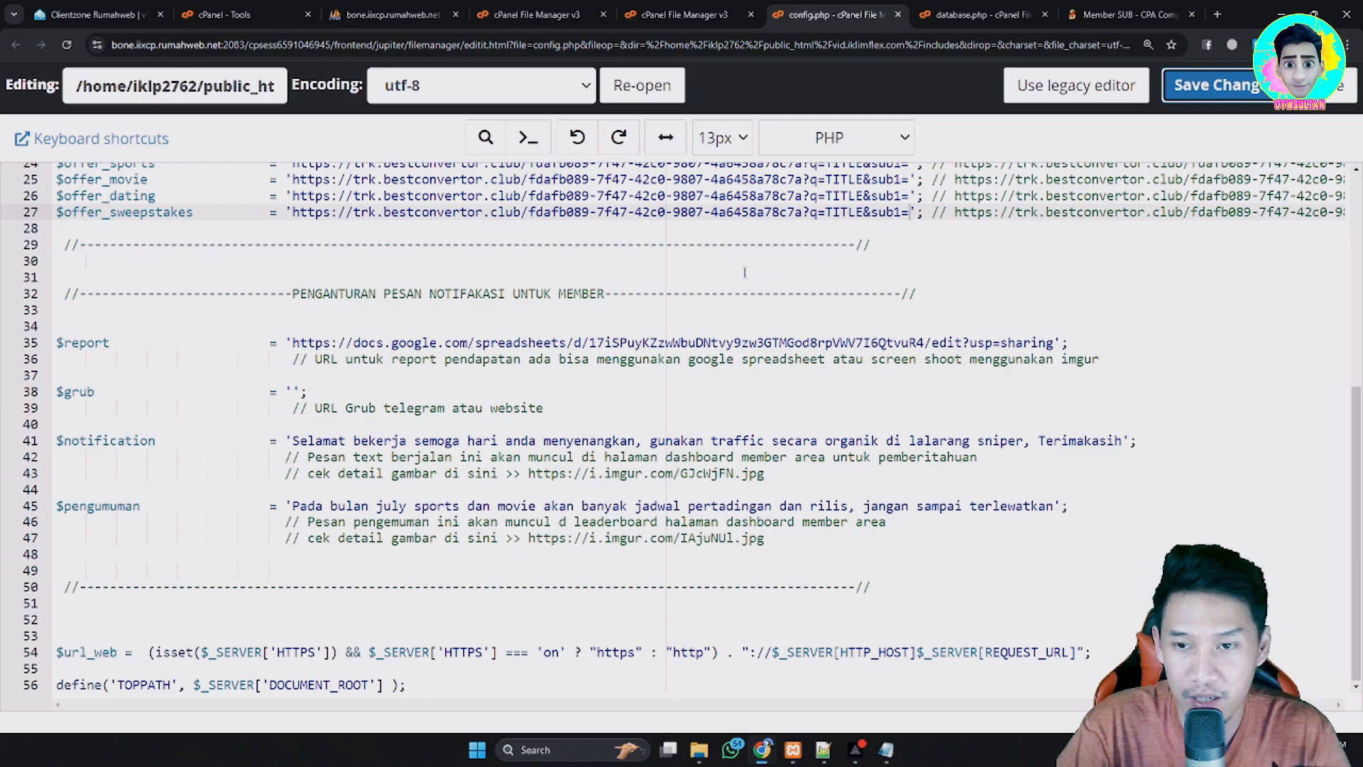
left_click(1111, 15)
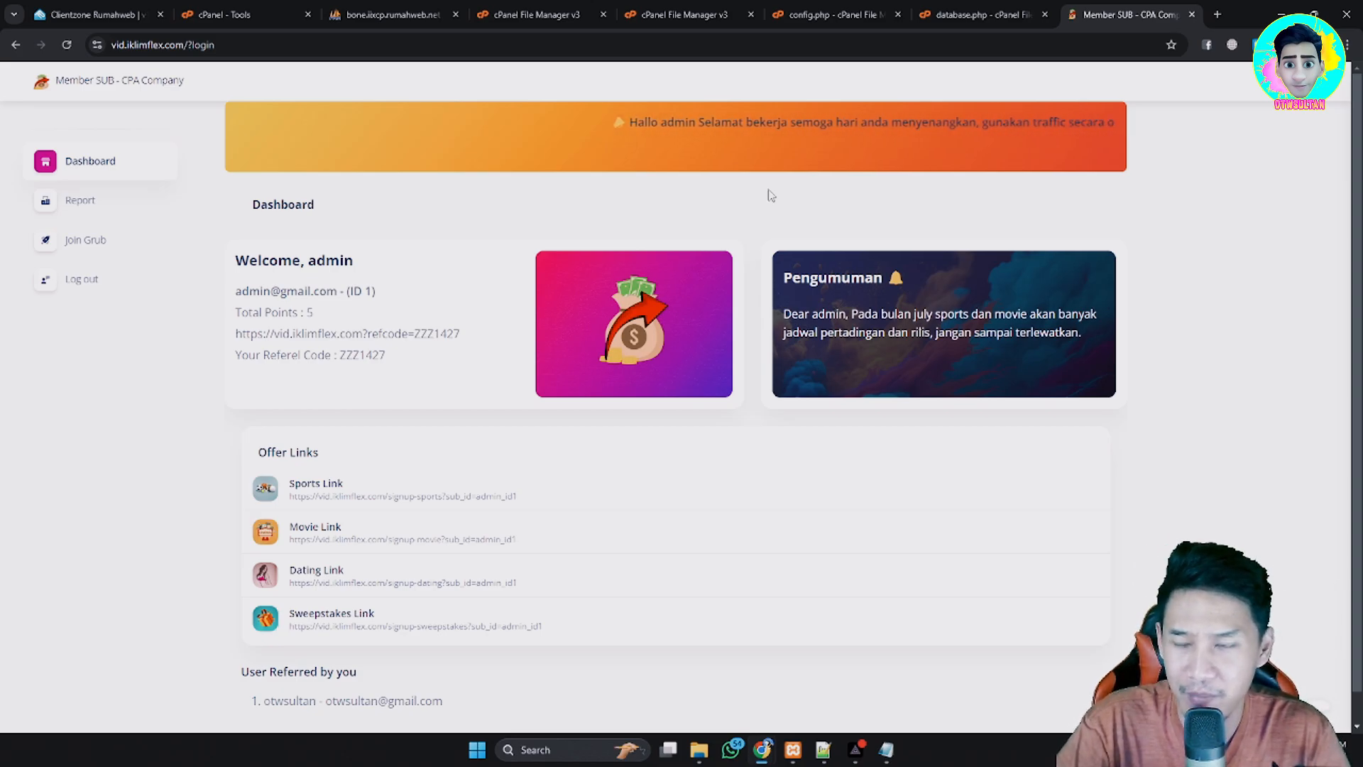
left_click(834, 19)
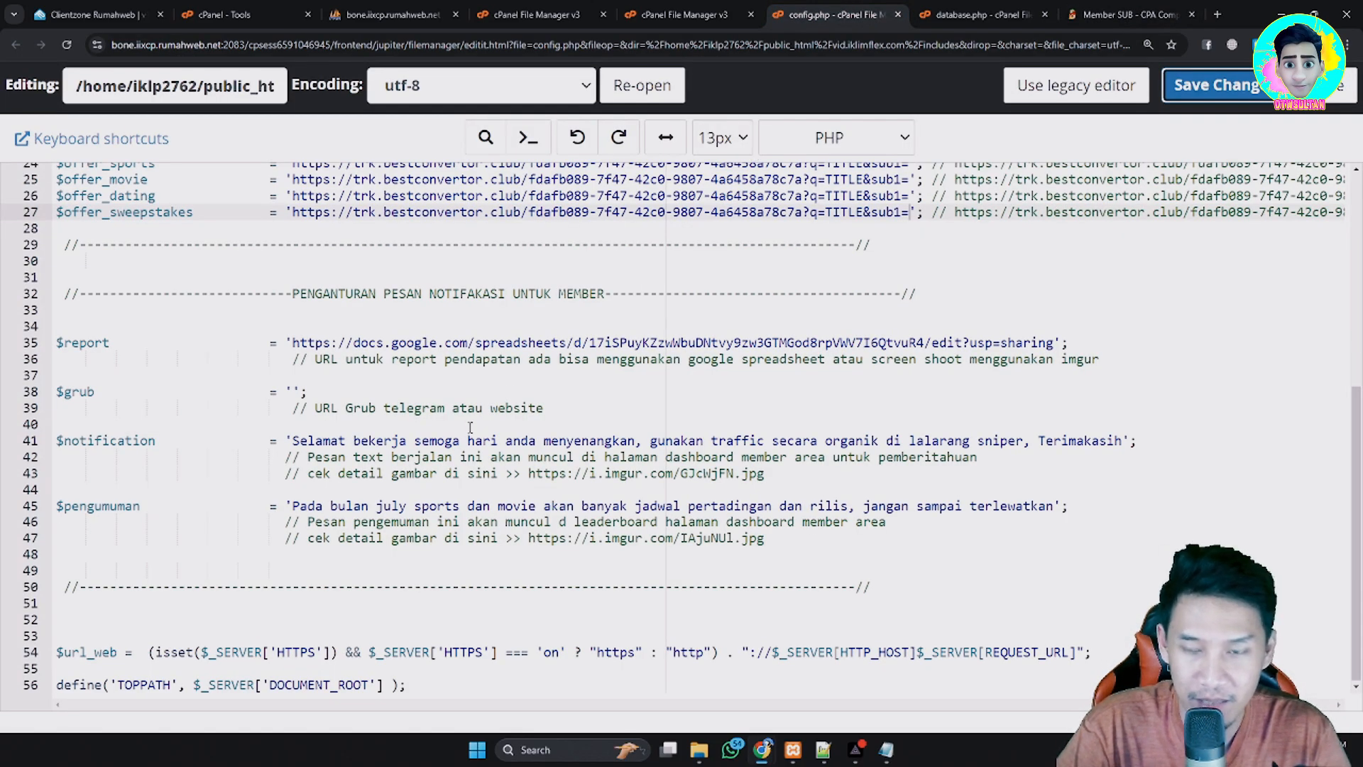
scroll(338, 539, "up", 5)
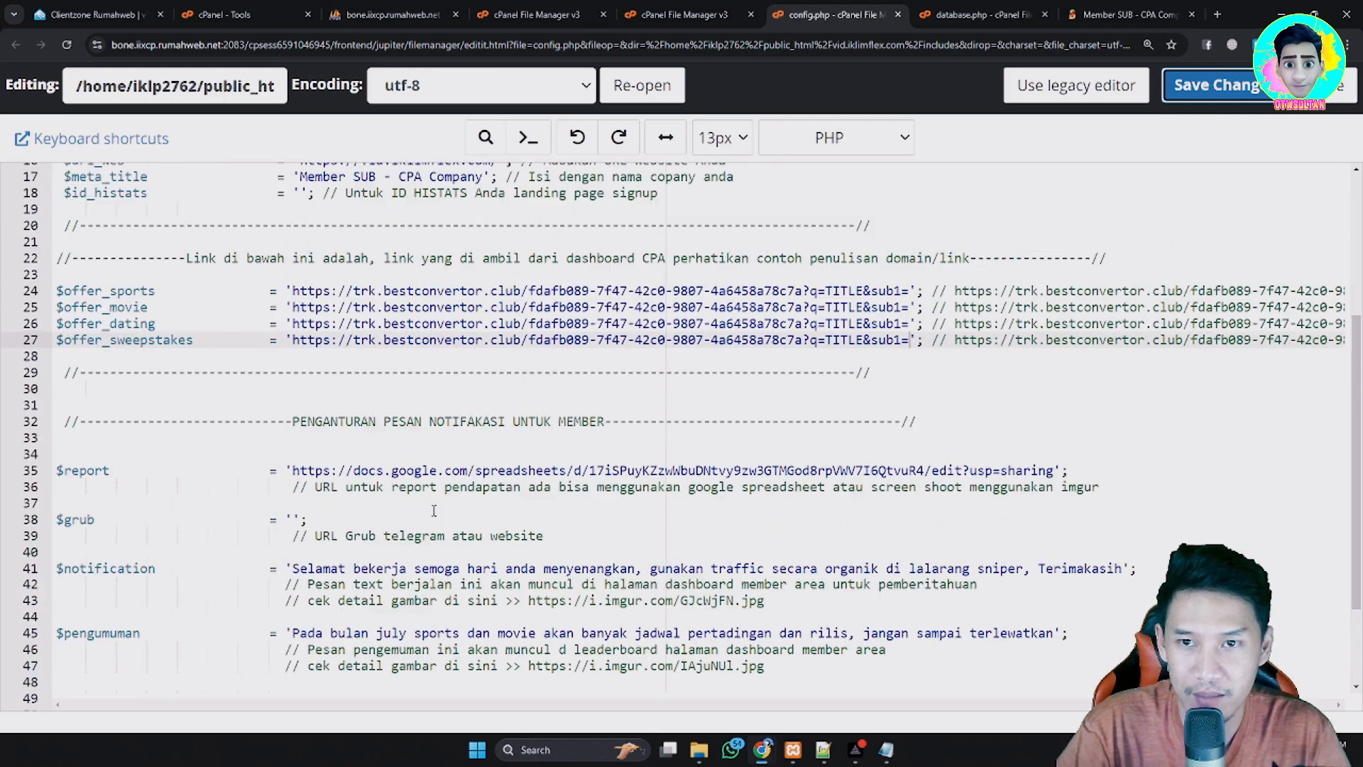
left_click(1206, 91)
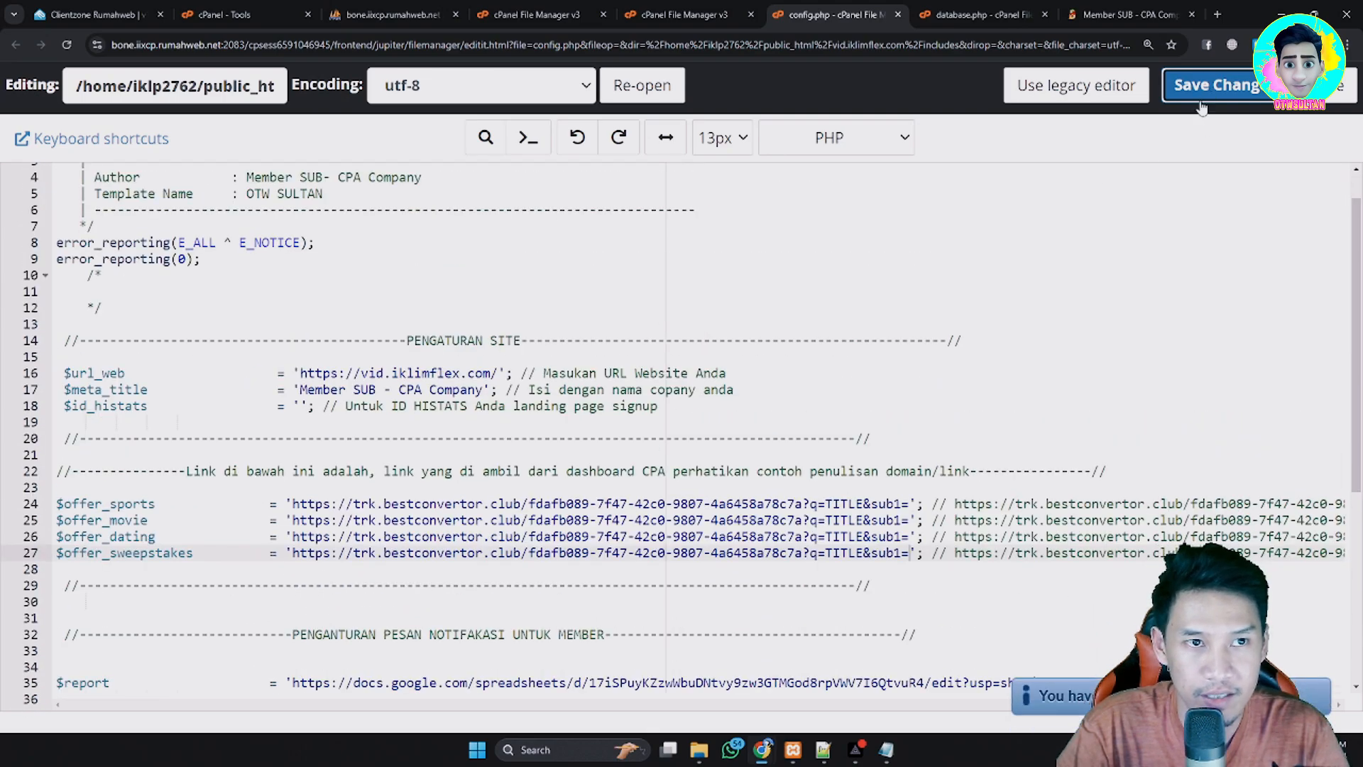
Reload the second member's dashboard to load the new settings and select their referral URL
mouse_move(762, 751)
left_click(834, 664)
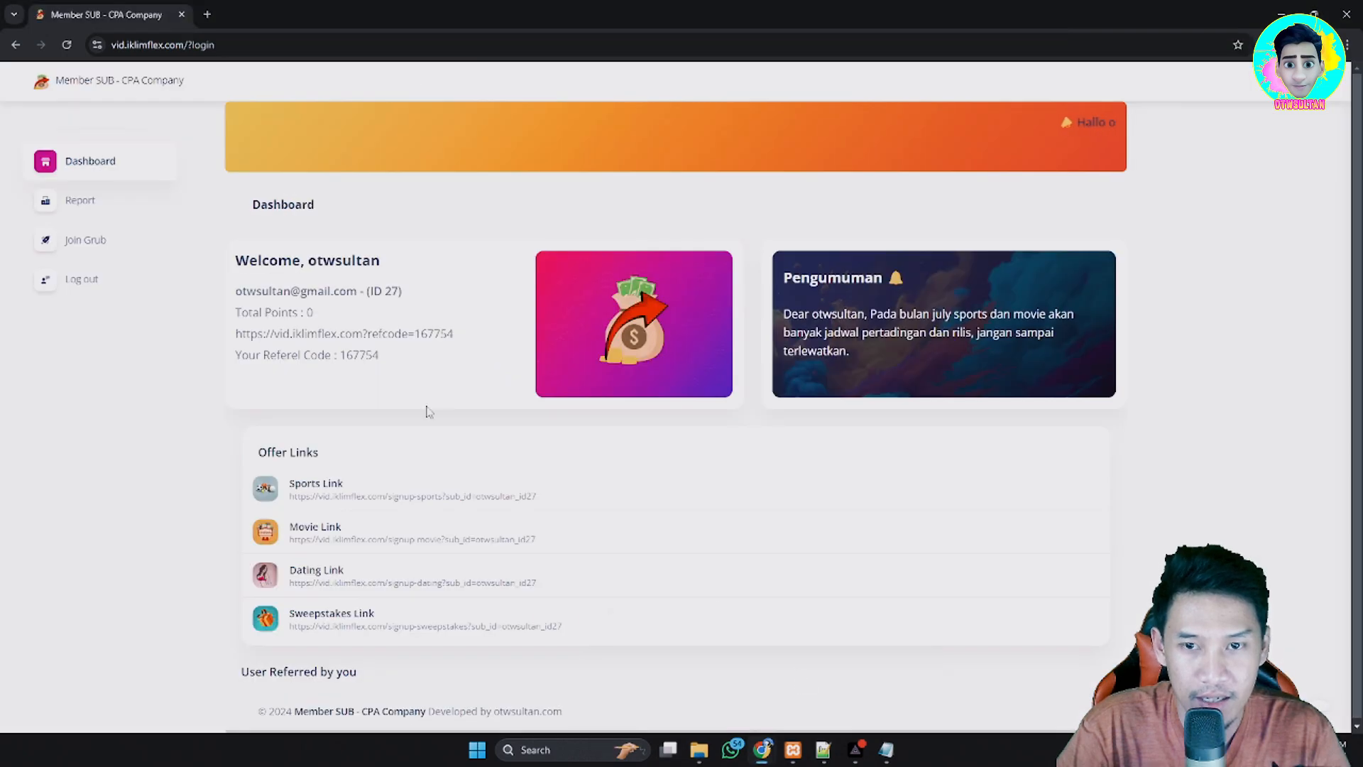
left_click(64, 48)
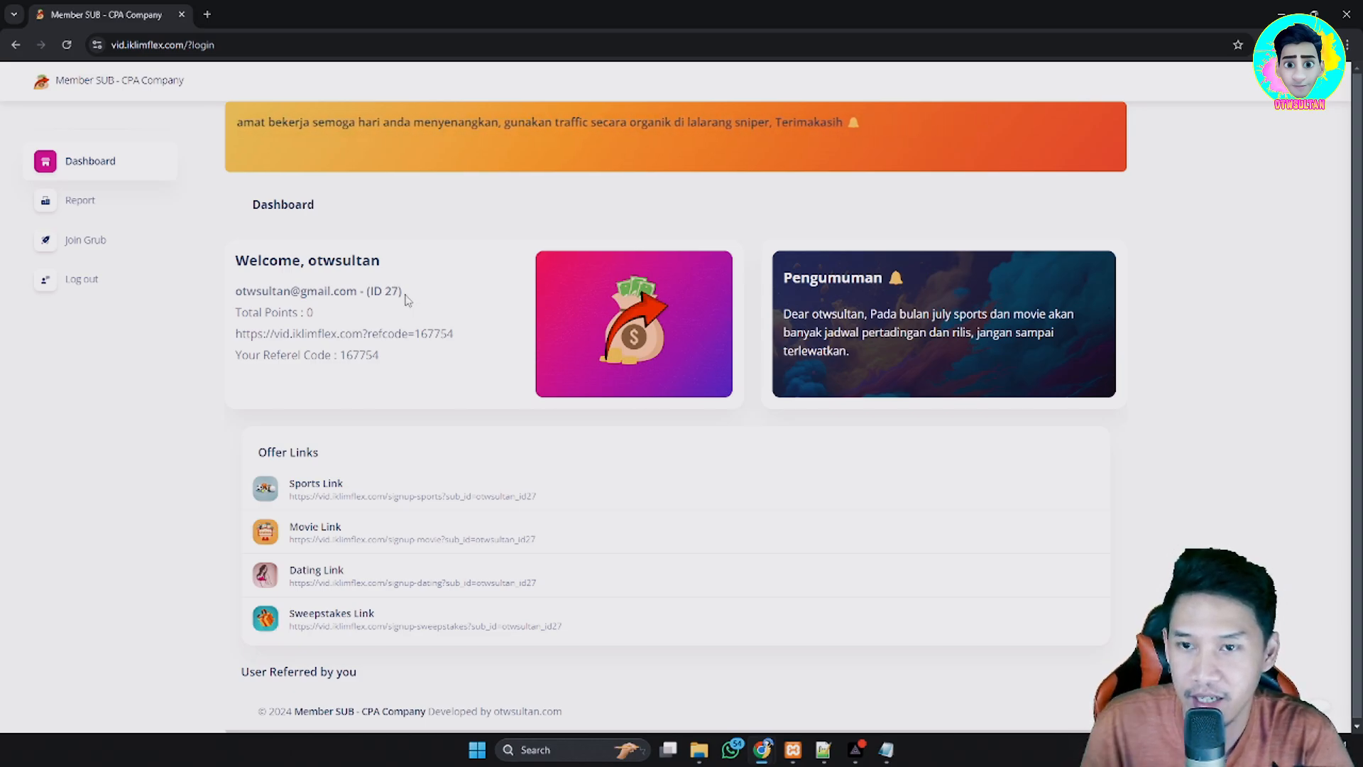
scroll(400, 383, "down", 1)
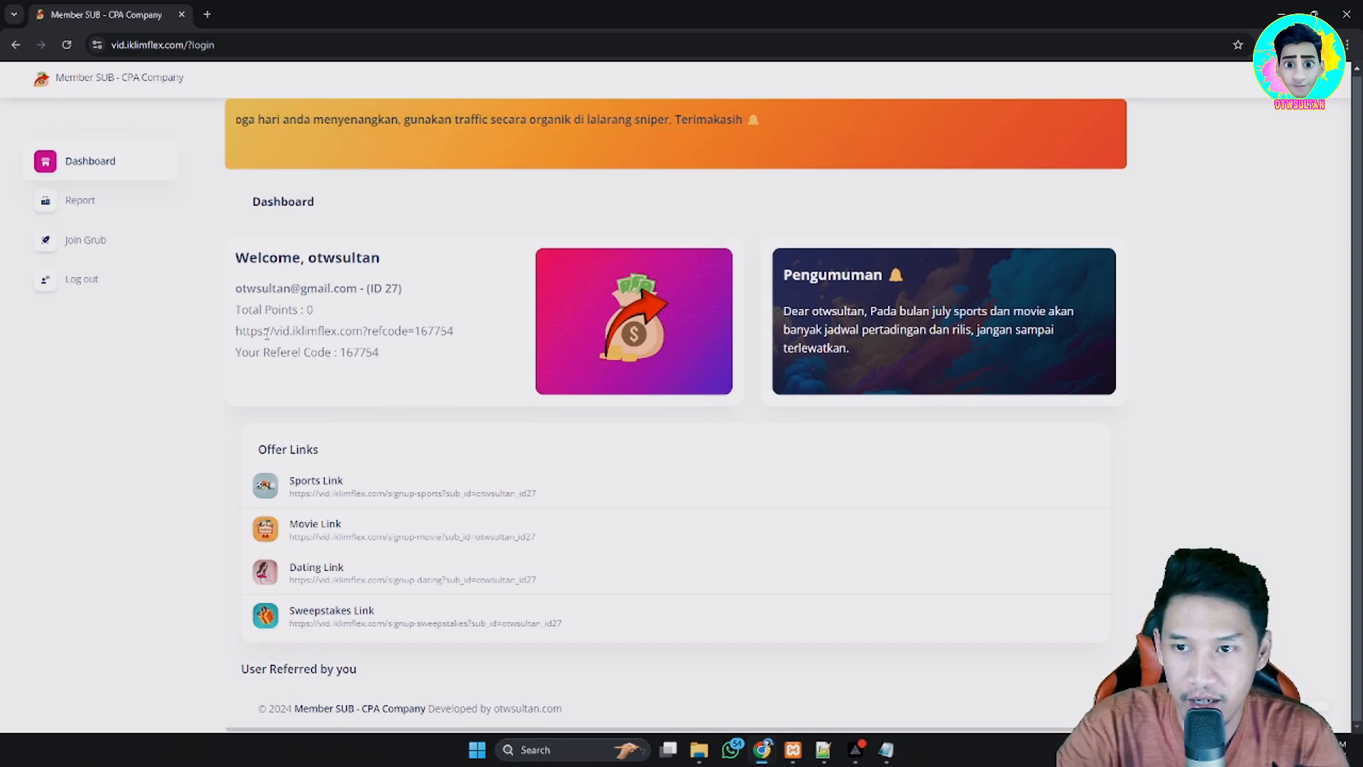
left_click_drag(238, 331, 466, 334)
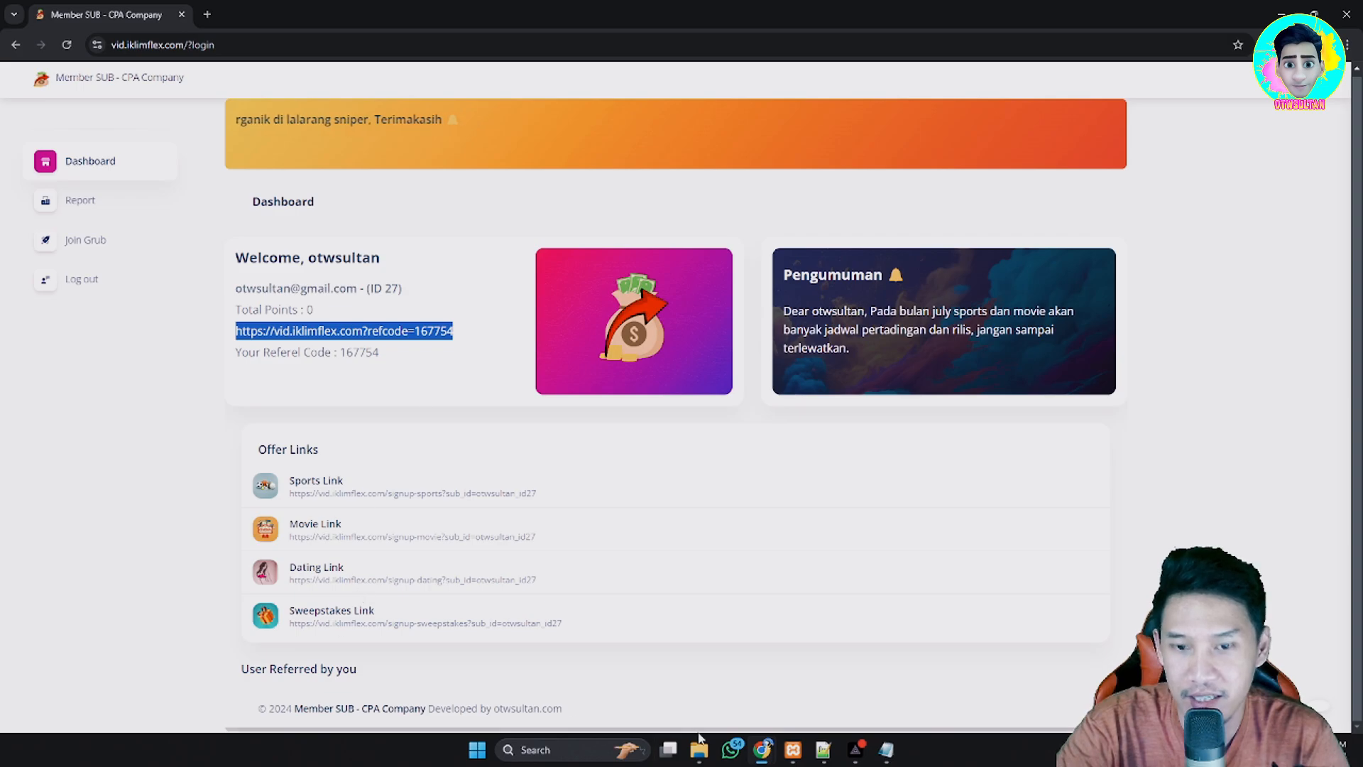
Review the config.php code, then return to the admin dashboard showing 5 points and one referred user
mouse_move(762, 749)
left_click(682, 692)
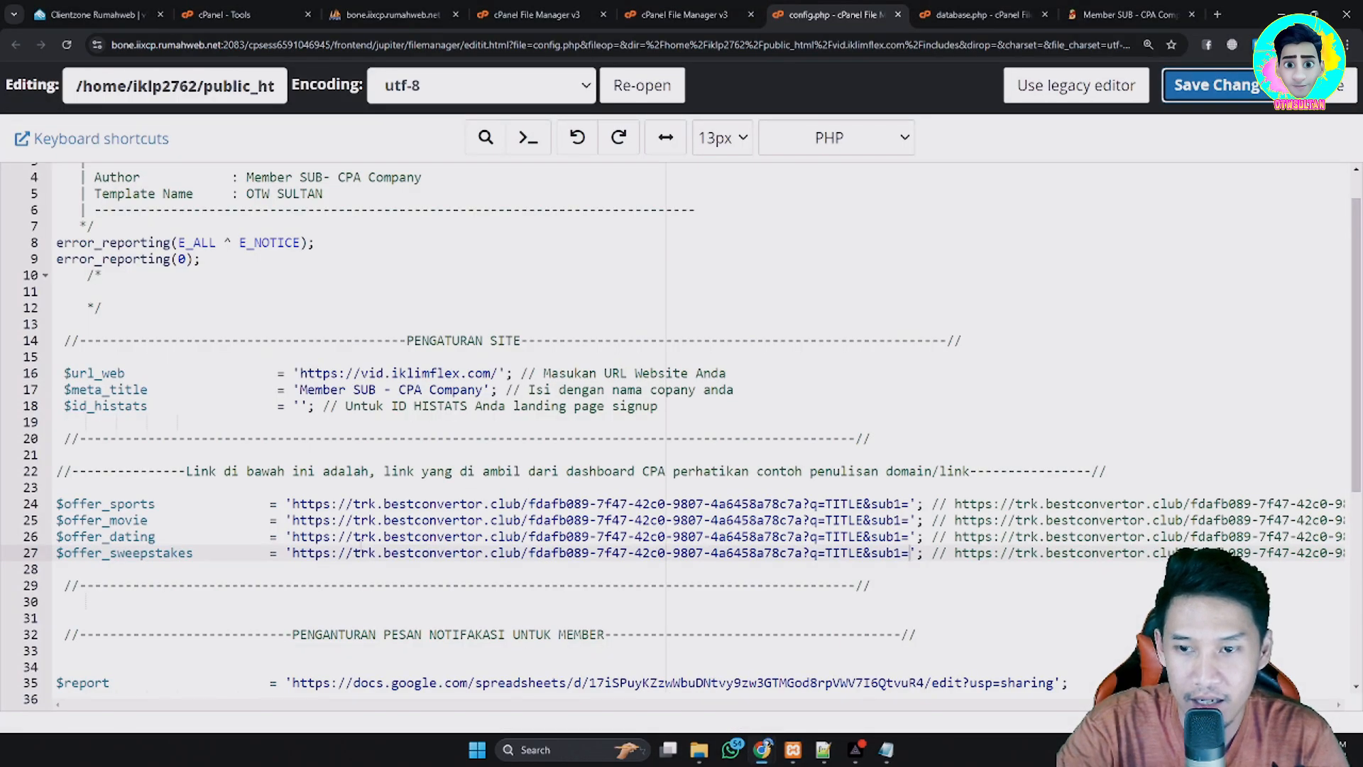
scroll(348, 544, "down", 5)
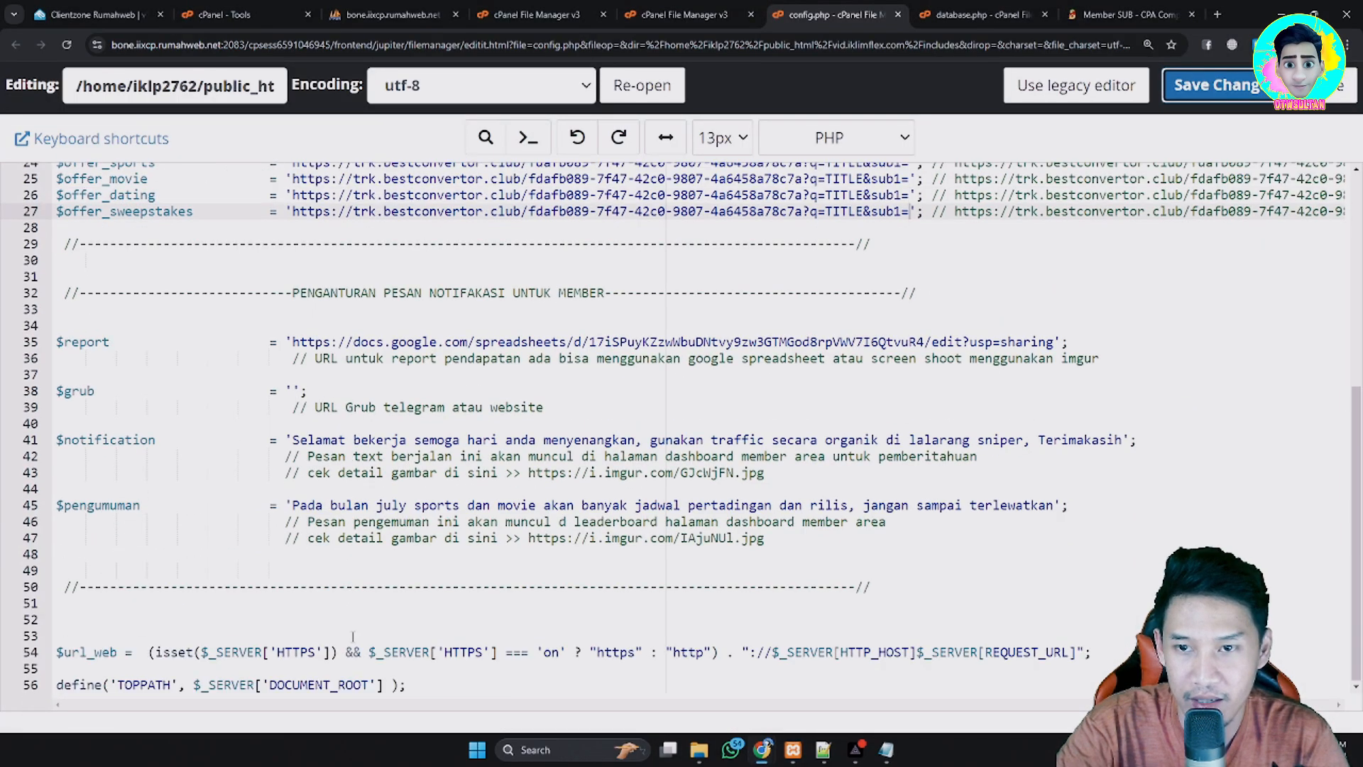
scroll(431, 589, "up", 3)
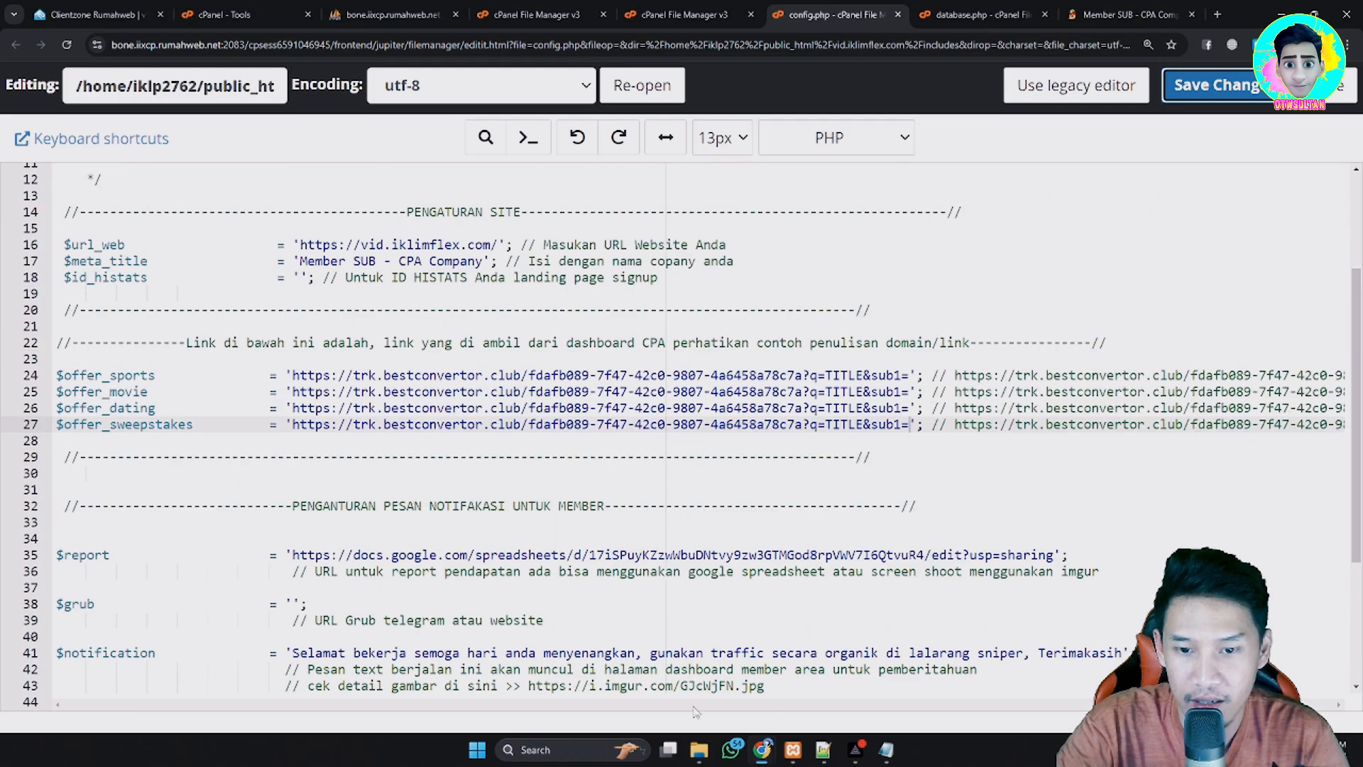
left_click(1093, 14)
scroll(317, 671, "down", 1)
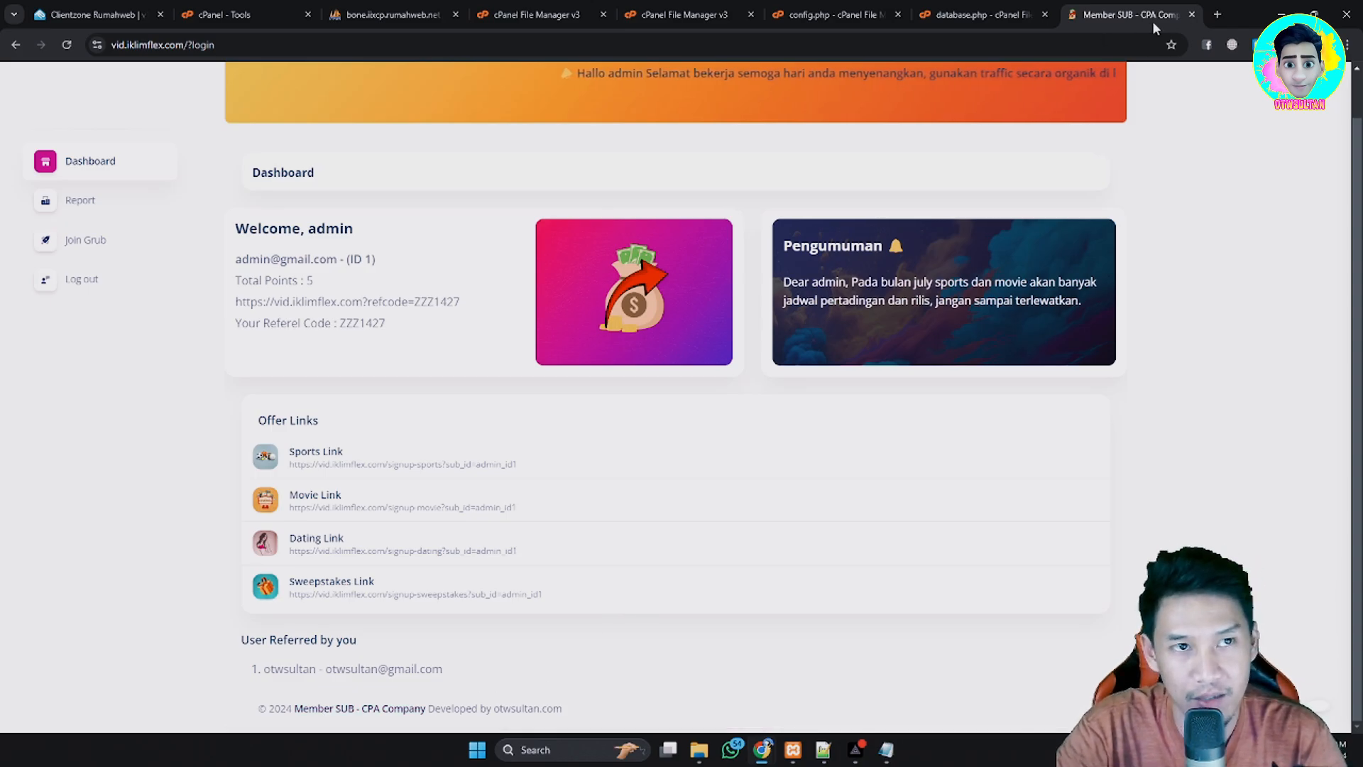
Reload the member's dashboard and select the full Sports Link URL
left_click(1281, 15)
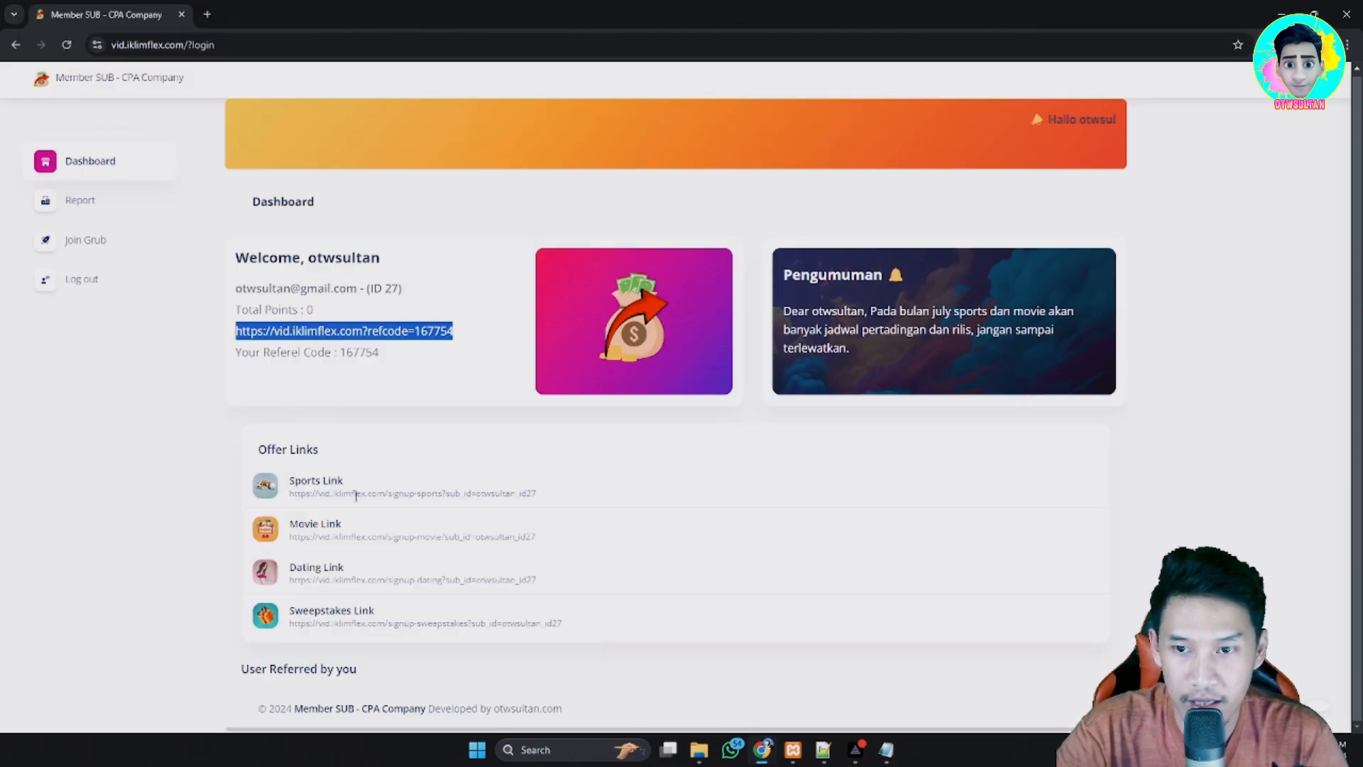
left_click(67, 45)
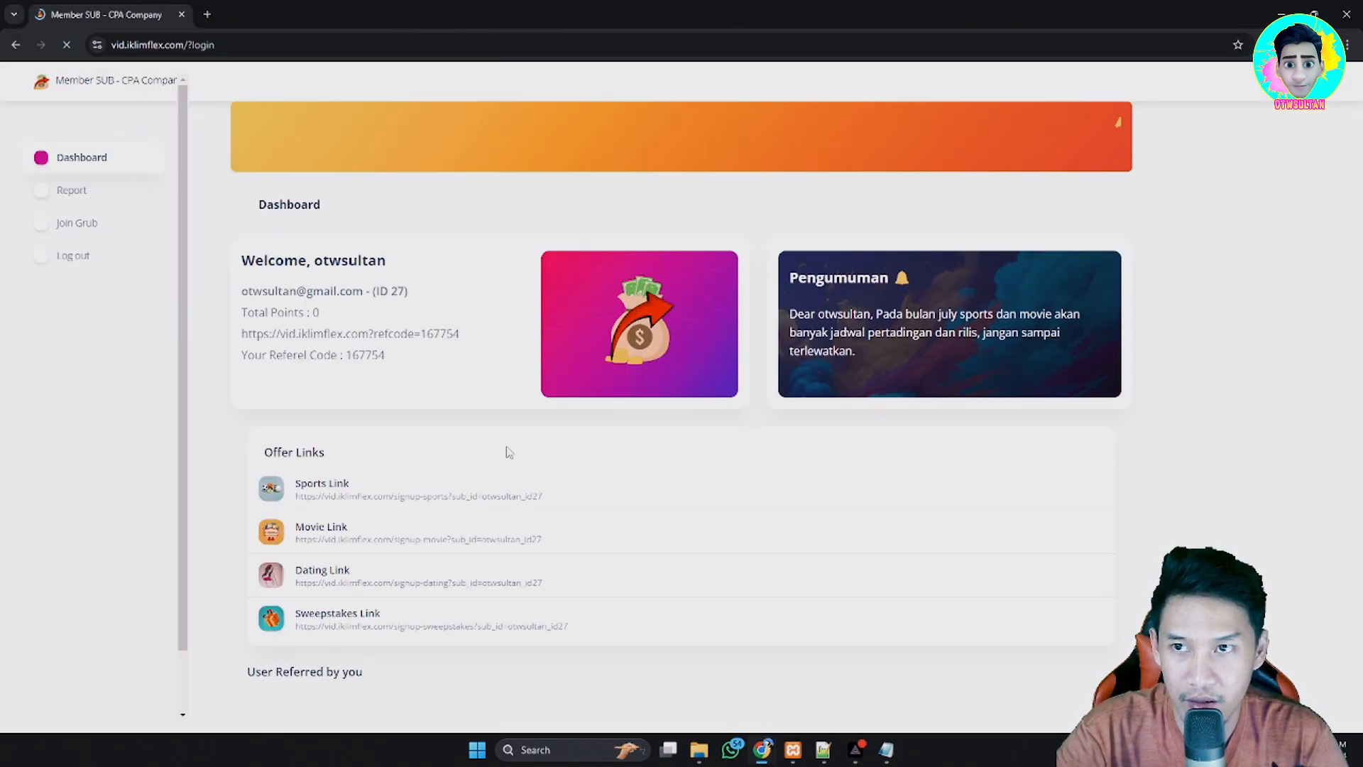
triple_click(465, 493)
key("ctrl+c")
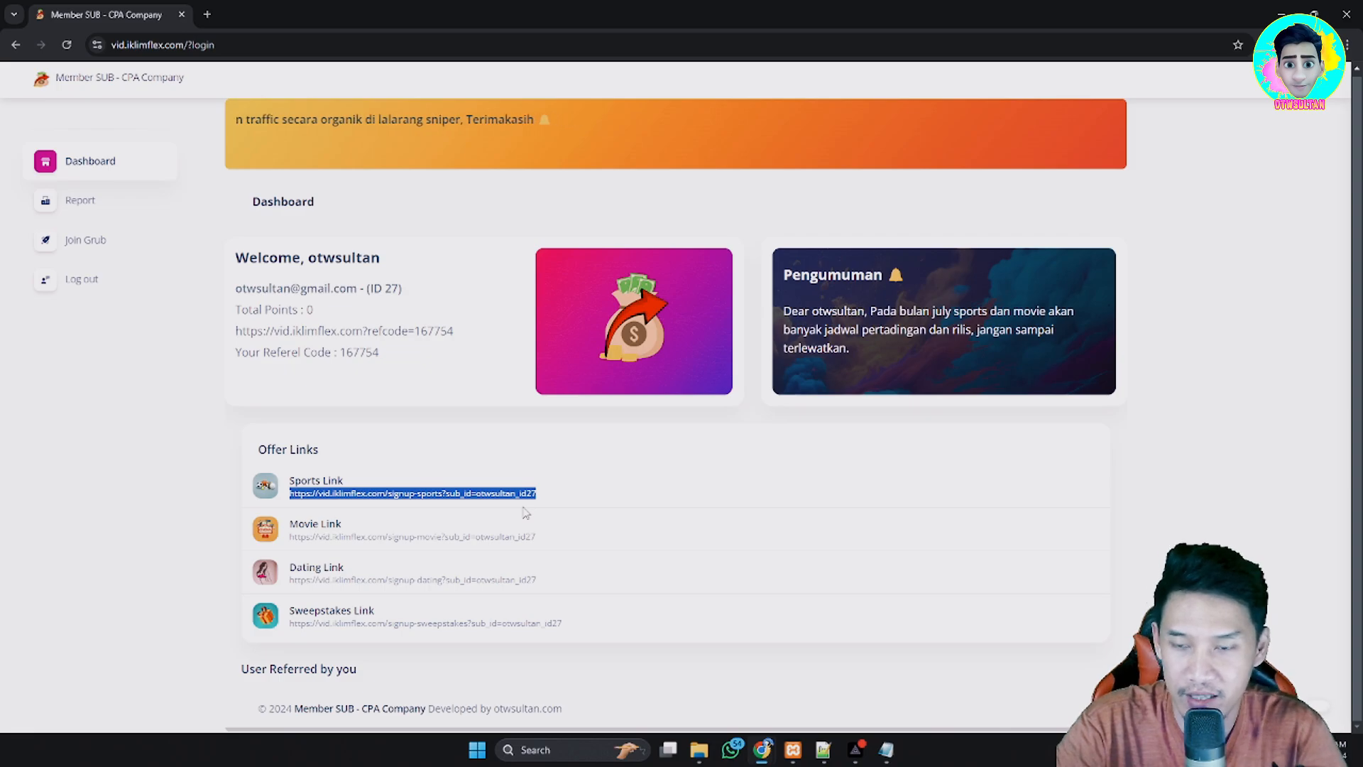
Test the Sports Link URL in a private tab and confirm its redirect to the signup page
key("ctrl+t")
key("ctrl+v")
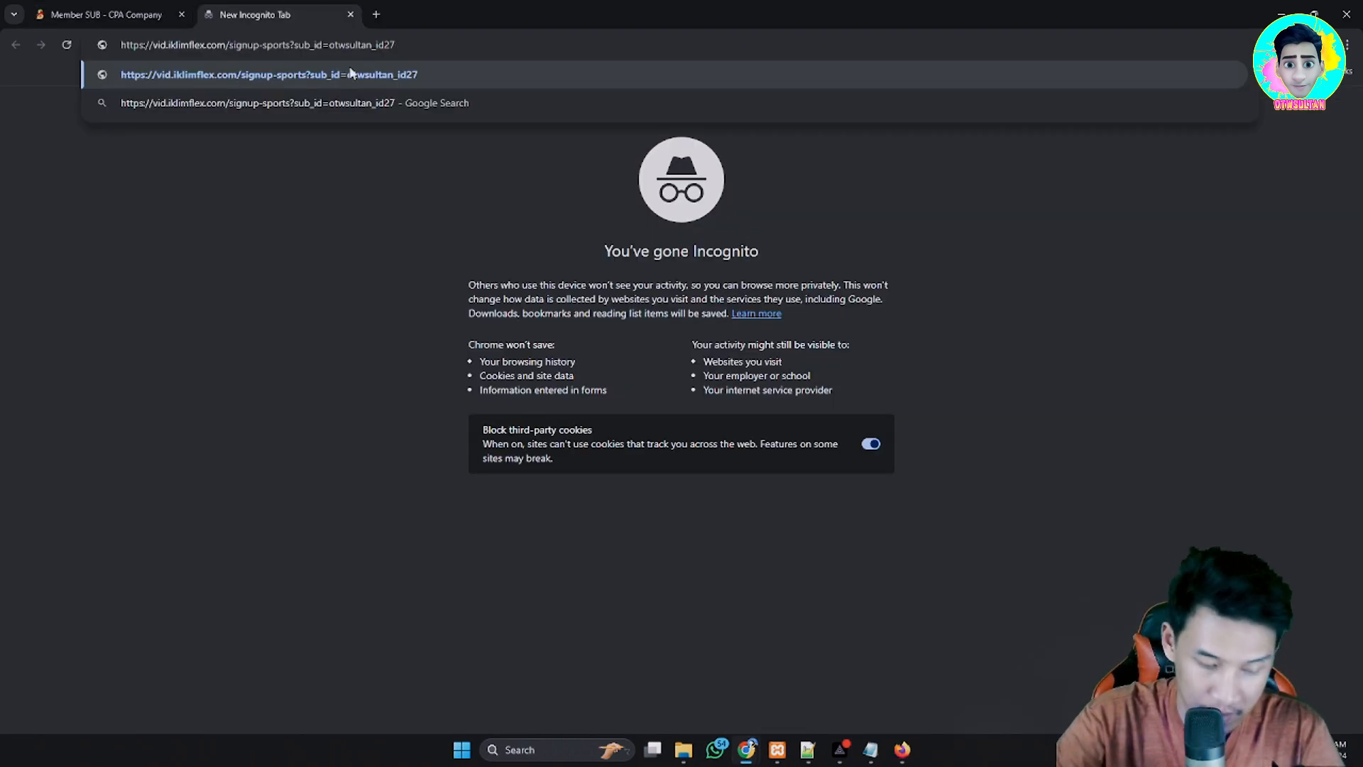
key("Return")
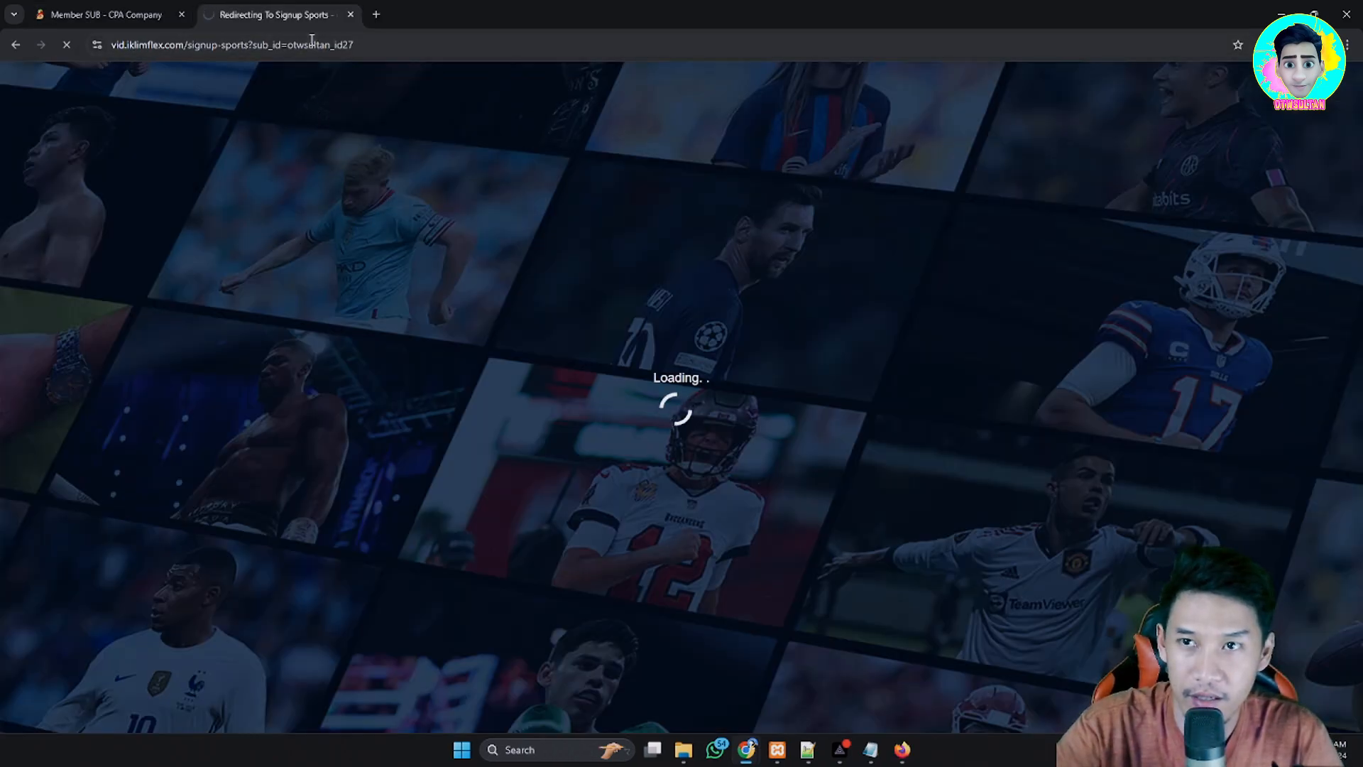
left_click(350, 14)
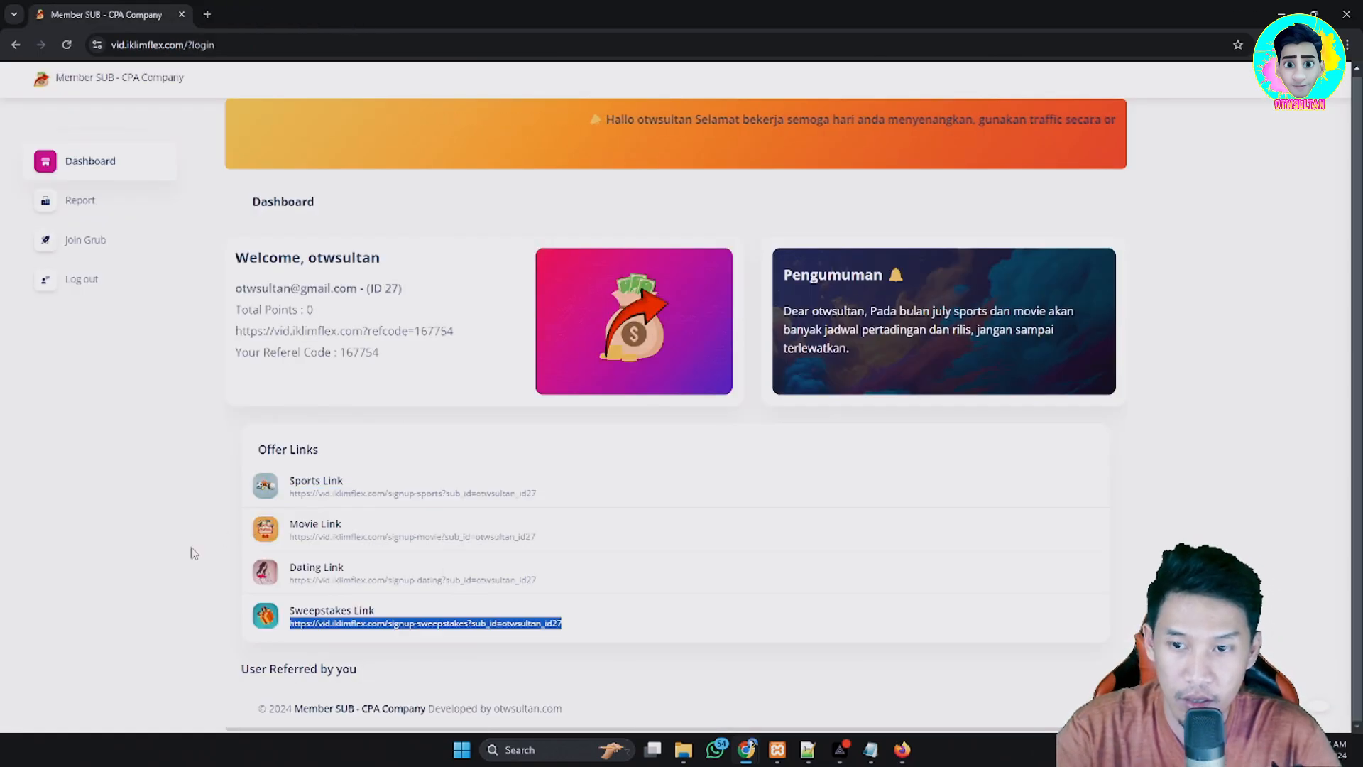
Test the Sweepstakes Link URL in a private tab and confirm its redirect to the signup page
left_click(190, 549)
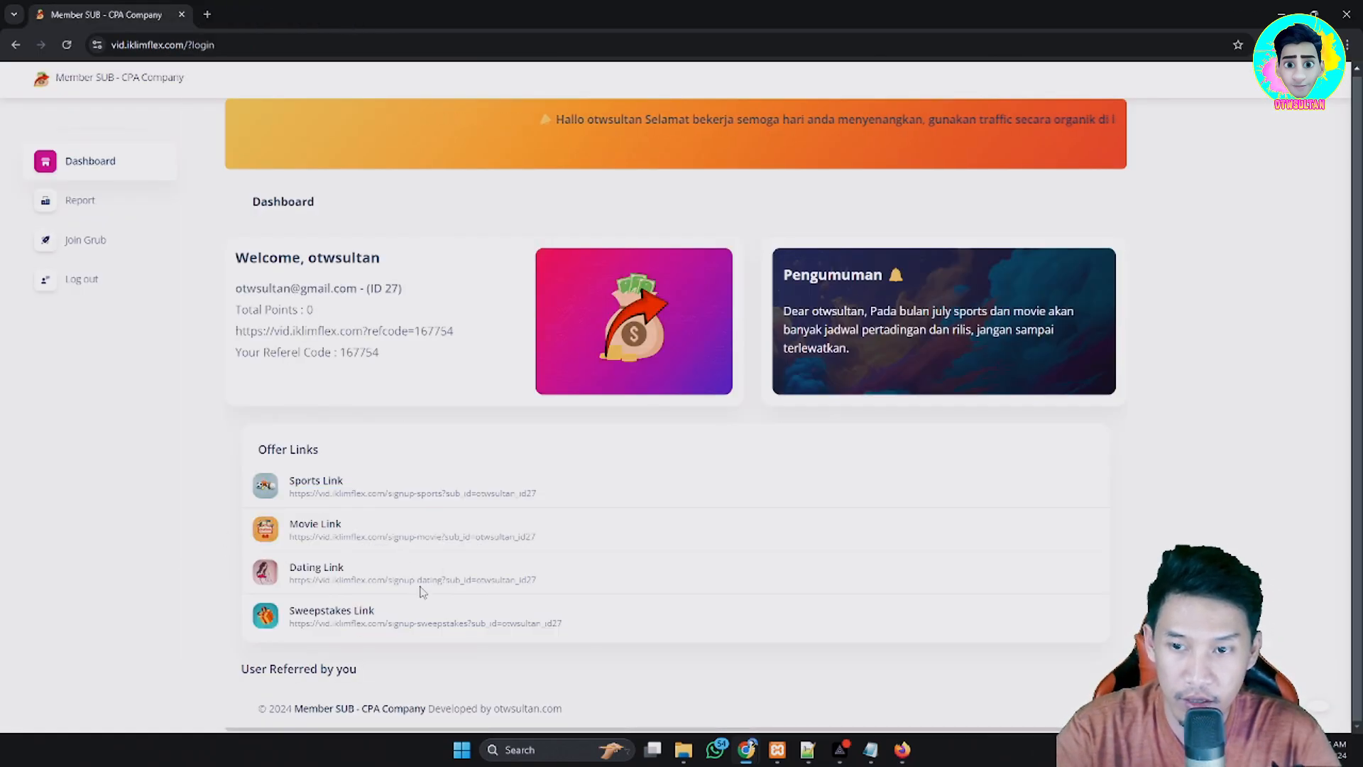
triple_click(411, 623)
key("ctrl+c")
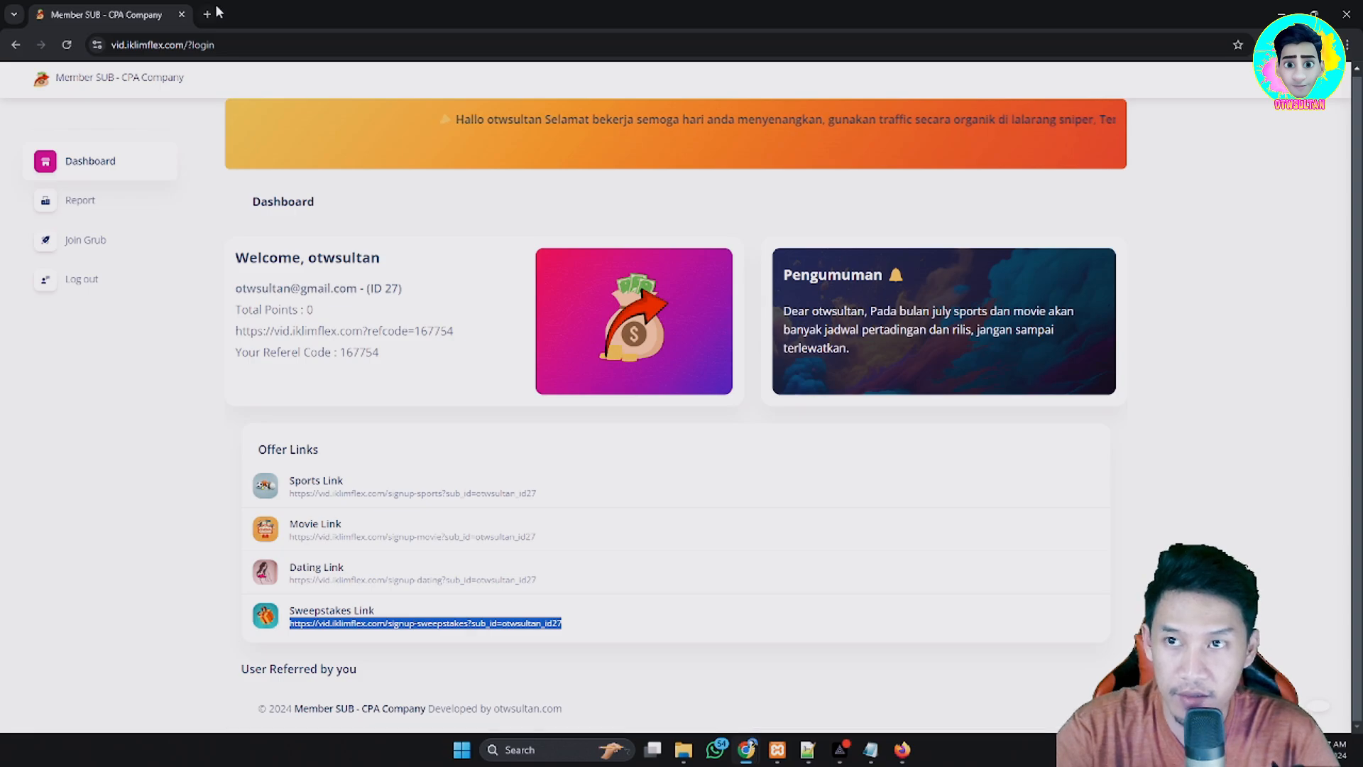
left_click(215, 12)
key("ctrl+v")
key("Return")
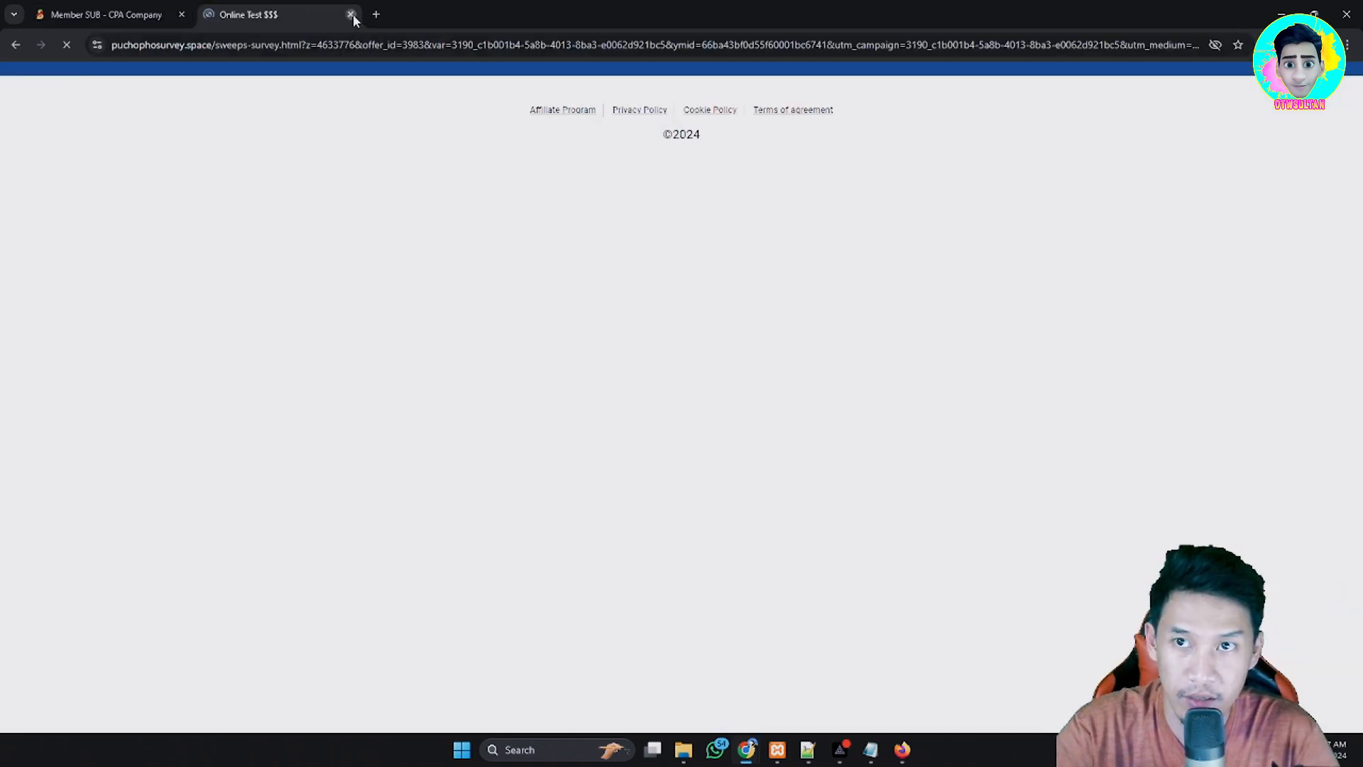
left_click(351, 15)
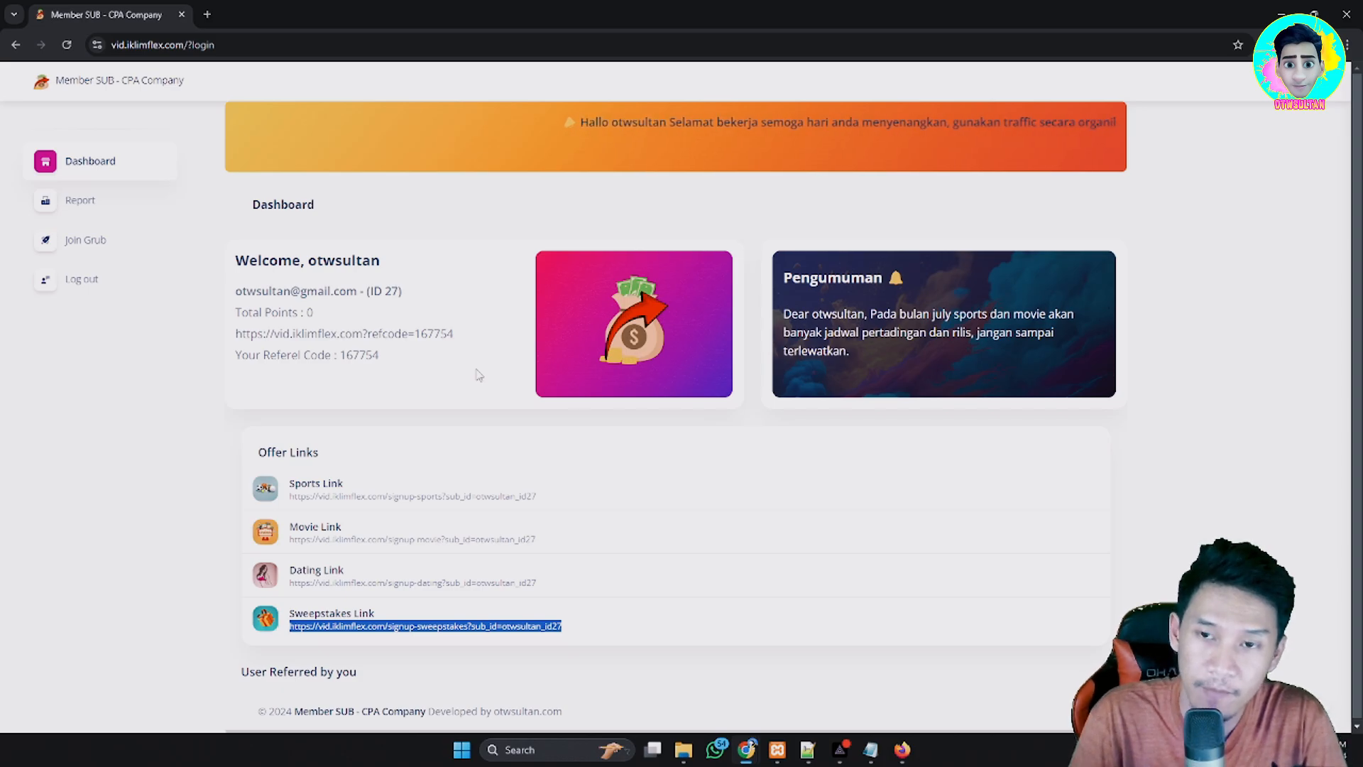
mouse_move(746, 749)
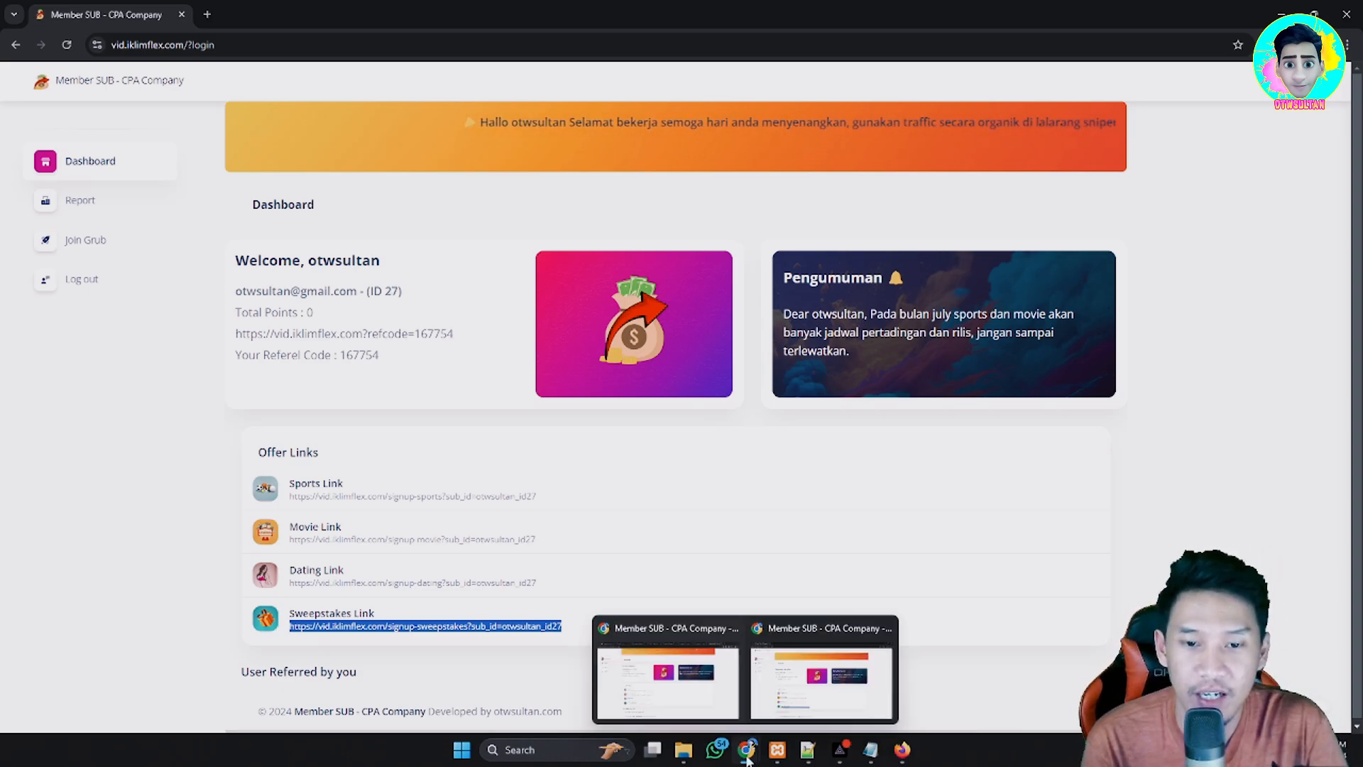